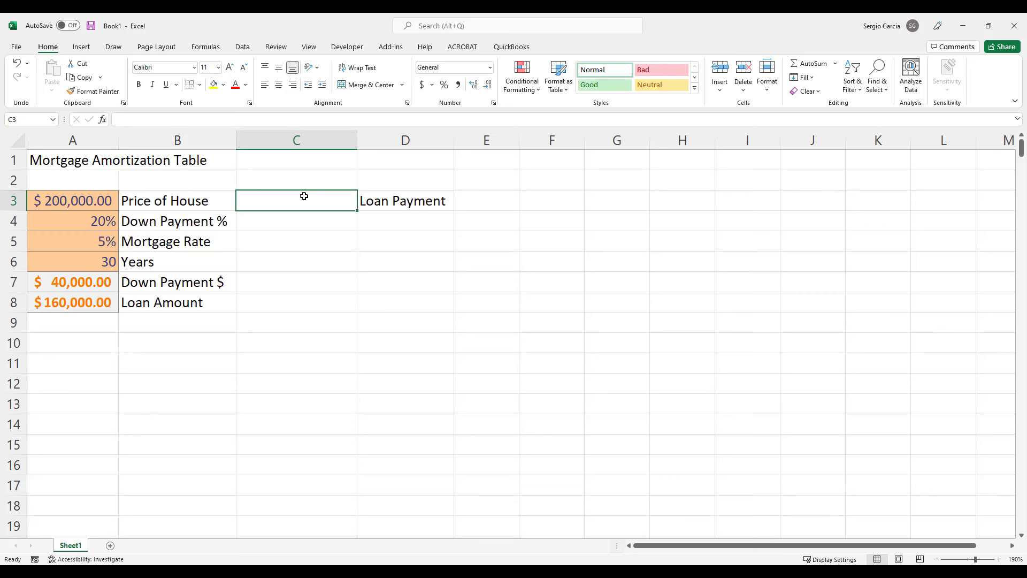
Step: Begin a PMT formula in C3 with A5/12 as the rate and A6*12 as the number of periods
type("=P")
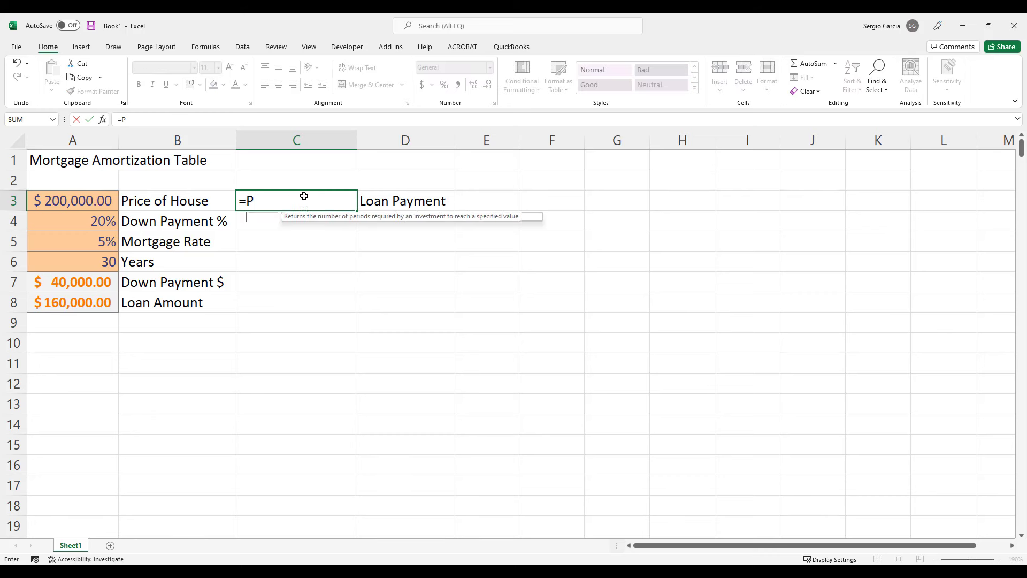
type("MT(")
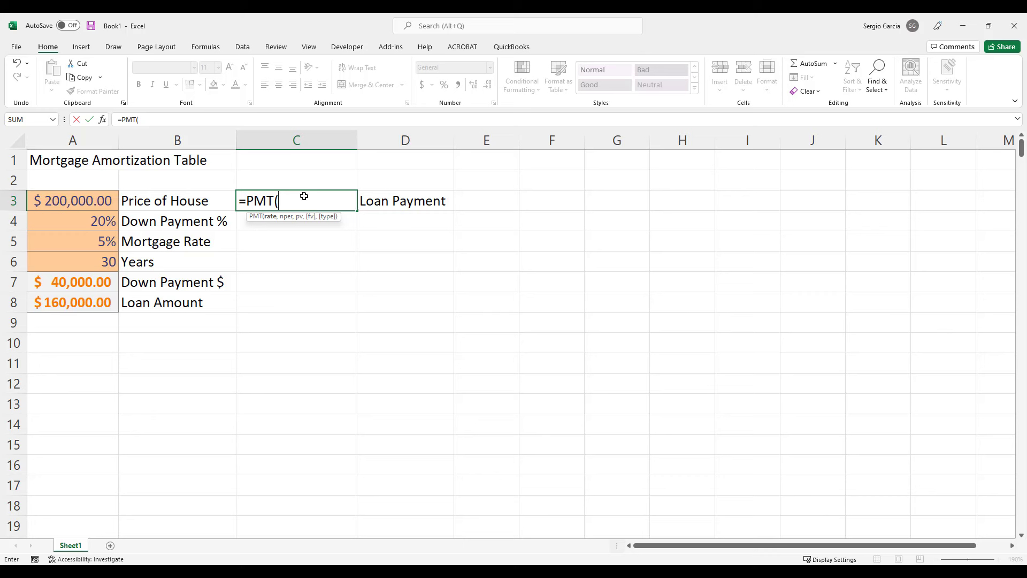
left_click(92, 241)
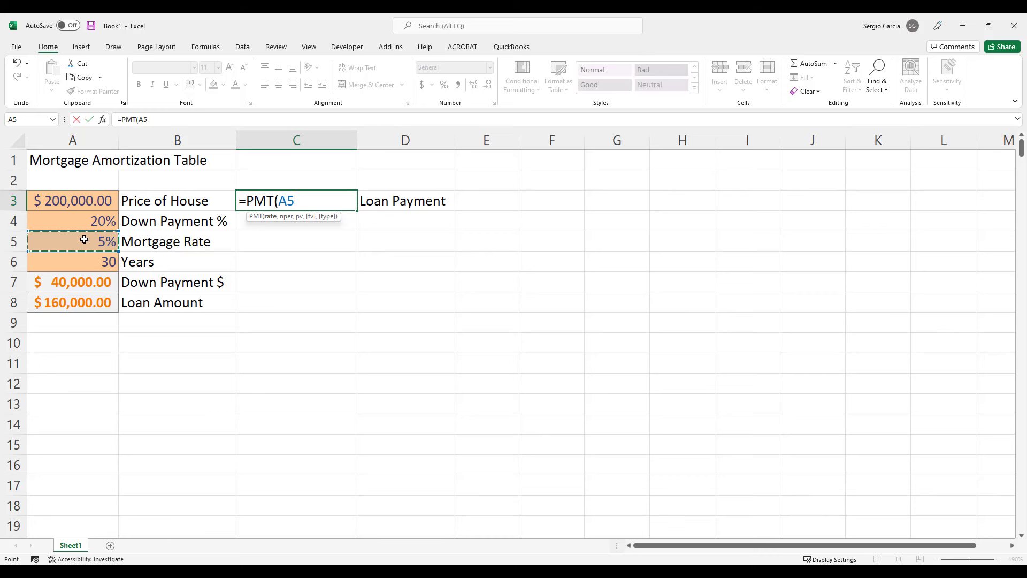
type("/12,")
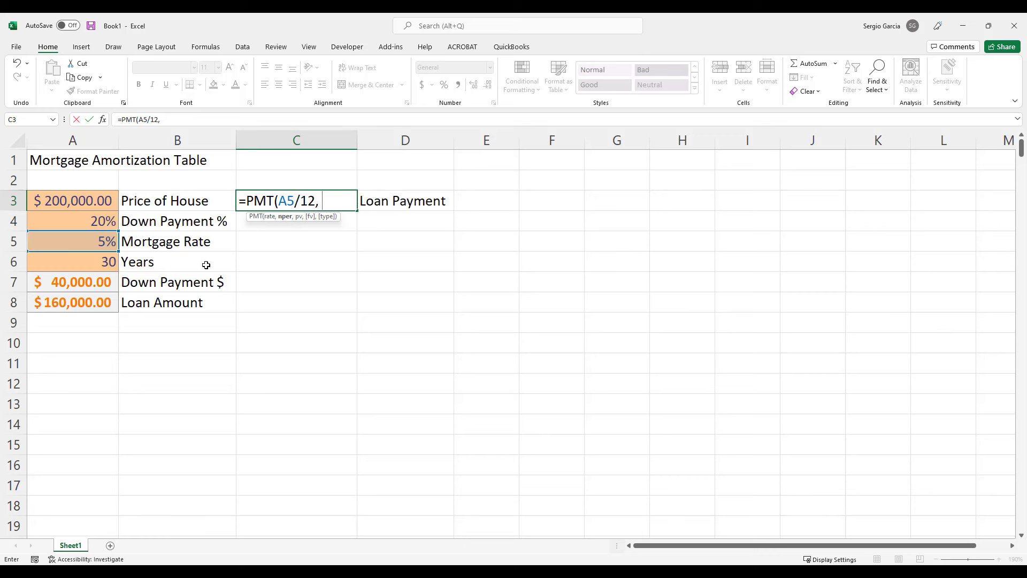
left_click(87, 266)
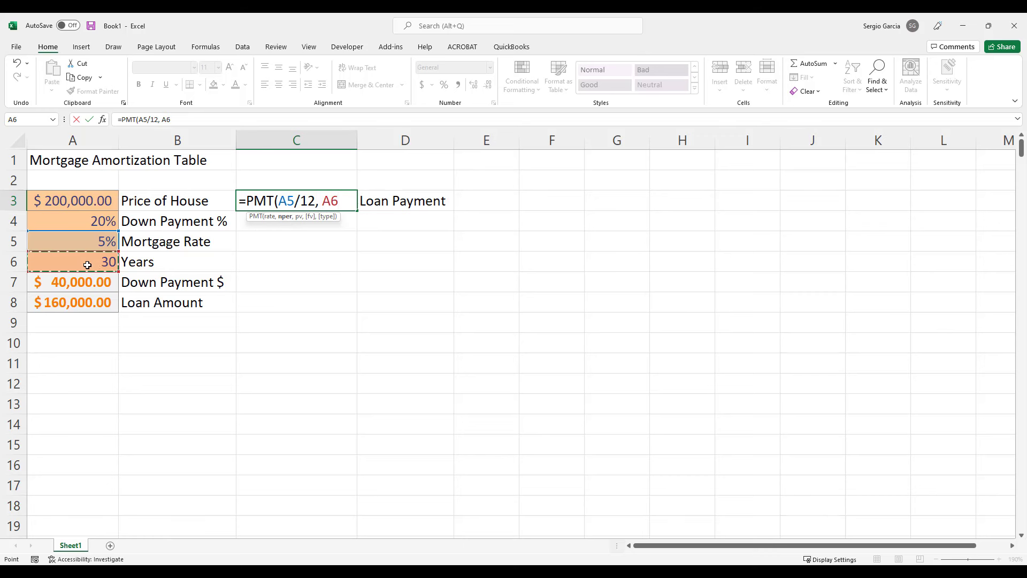
type("*12")
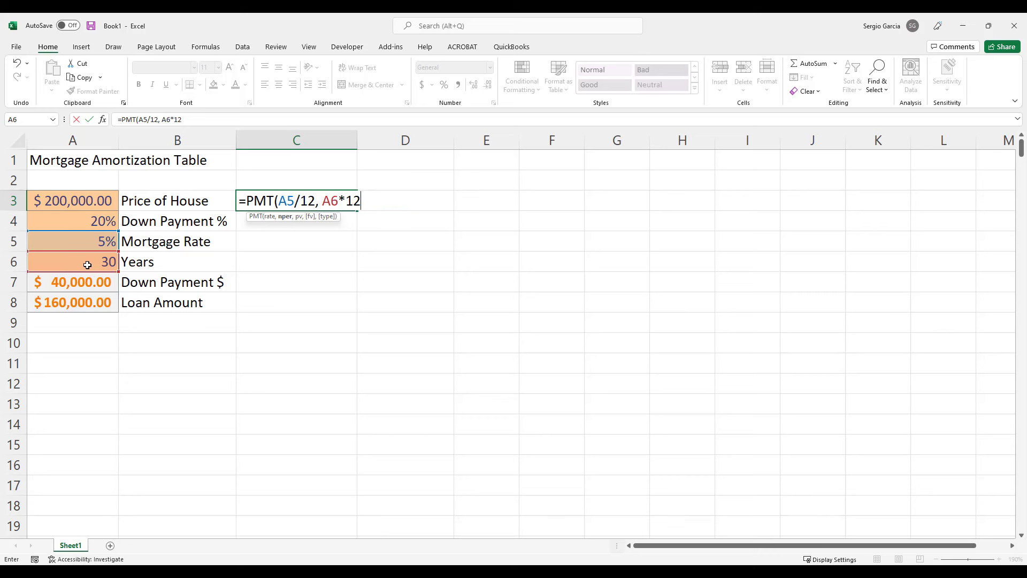
Step: Complete the loan payment formula in C3 with A8 as the present value and 0 as the future value
type(",")
left_click(90, 301)
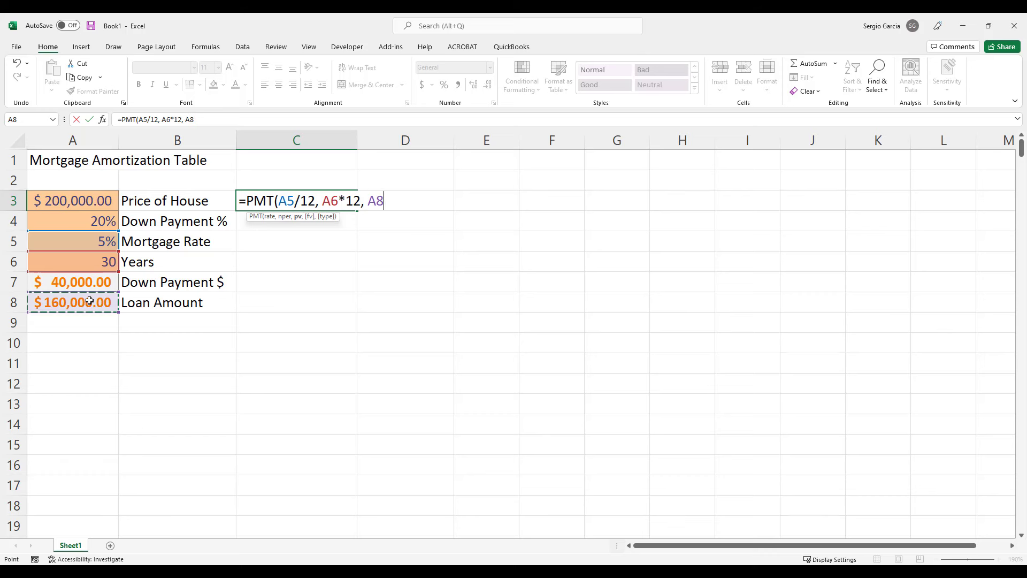
type(", ")
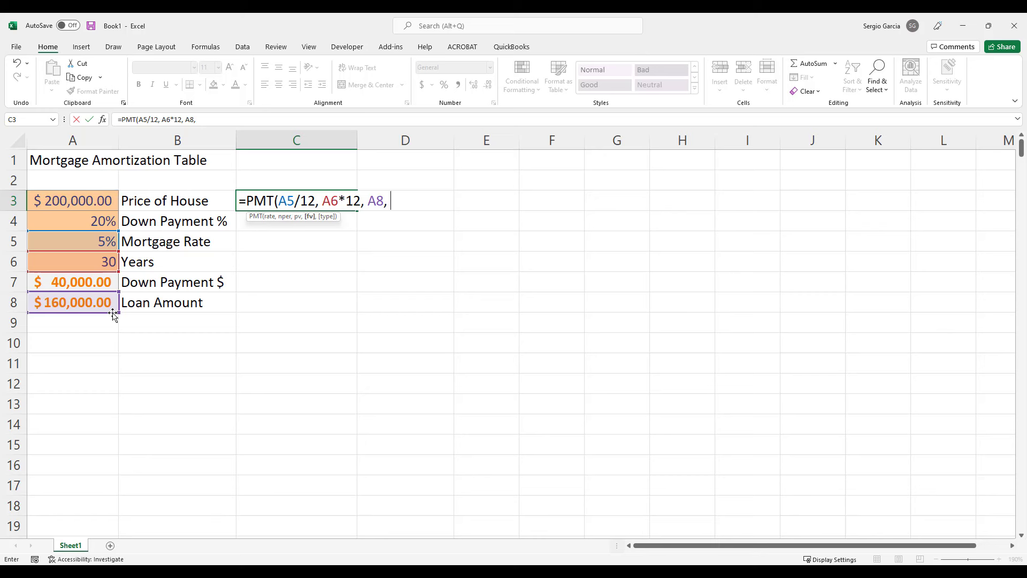
type("0,")
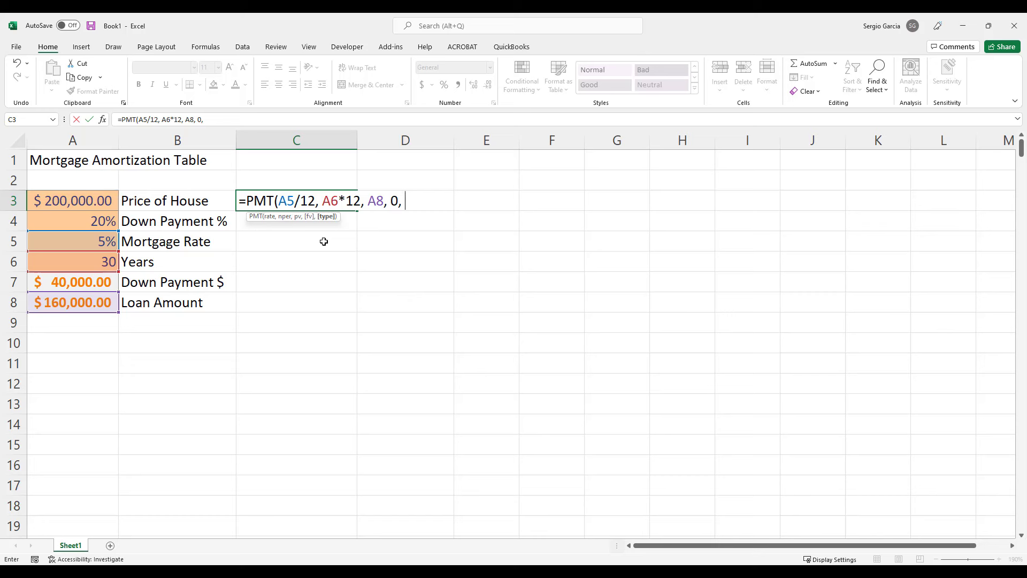
key("BackSpace")
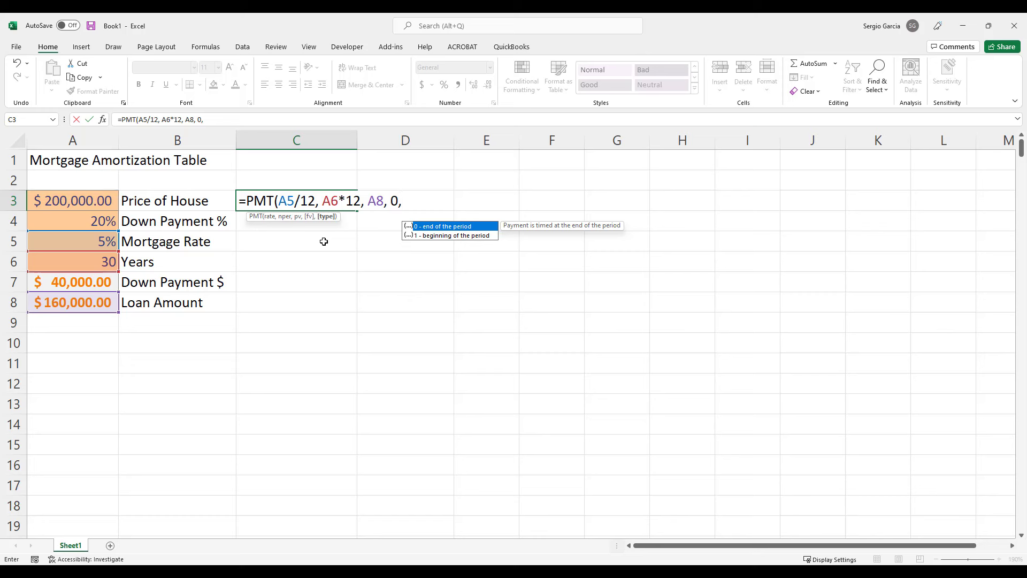
type("0")
key("BackSpace")
key("BackSpace")
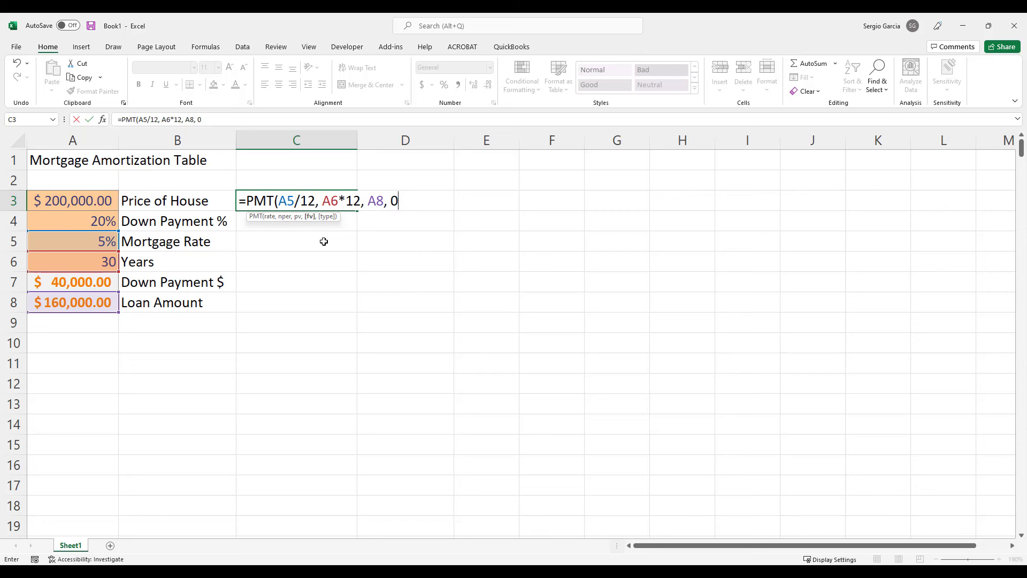
type(")")
key("Return")
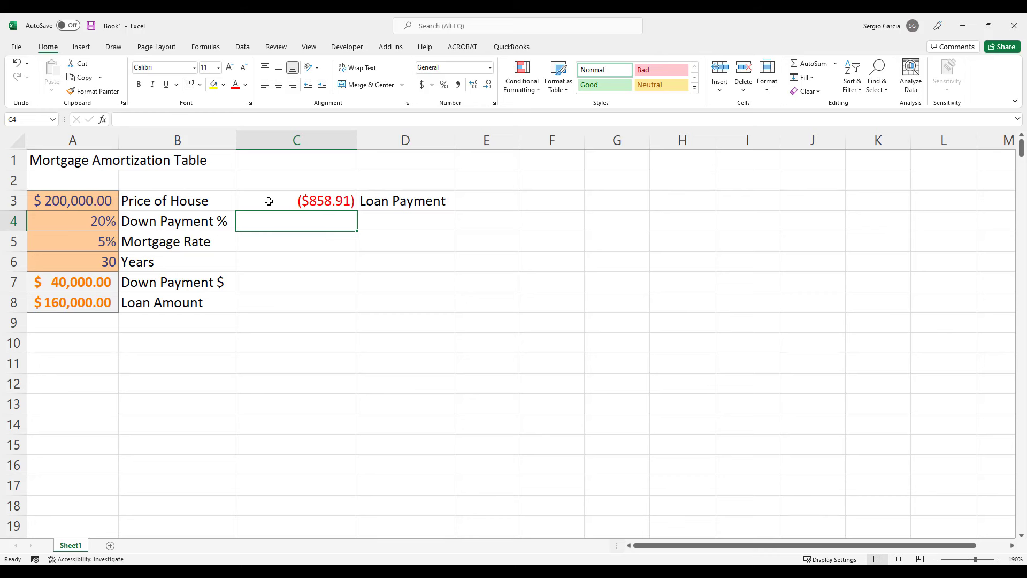
Step: Put a minus sign before PMT in the C3 loan payment formula
left_click(269, 201)
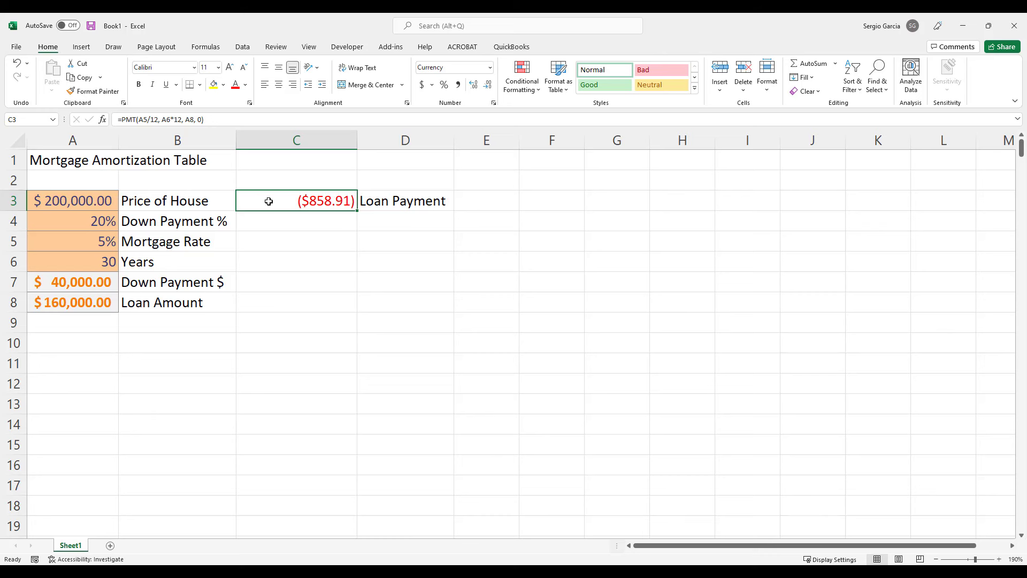
left_click(76, 304)
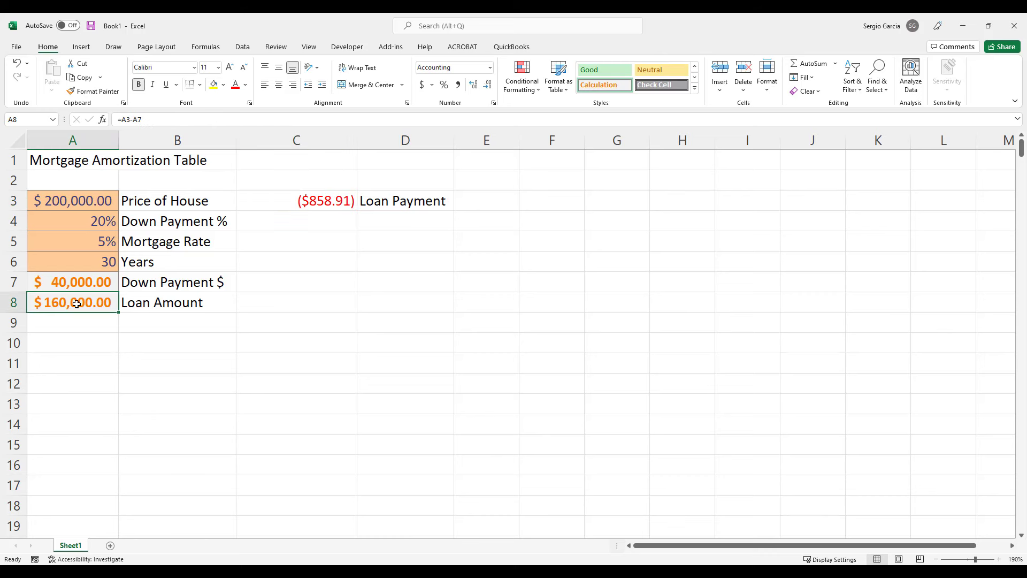
left_click(310, 204)
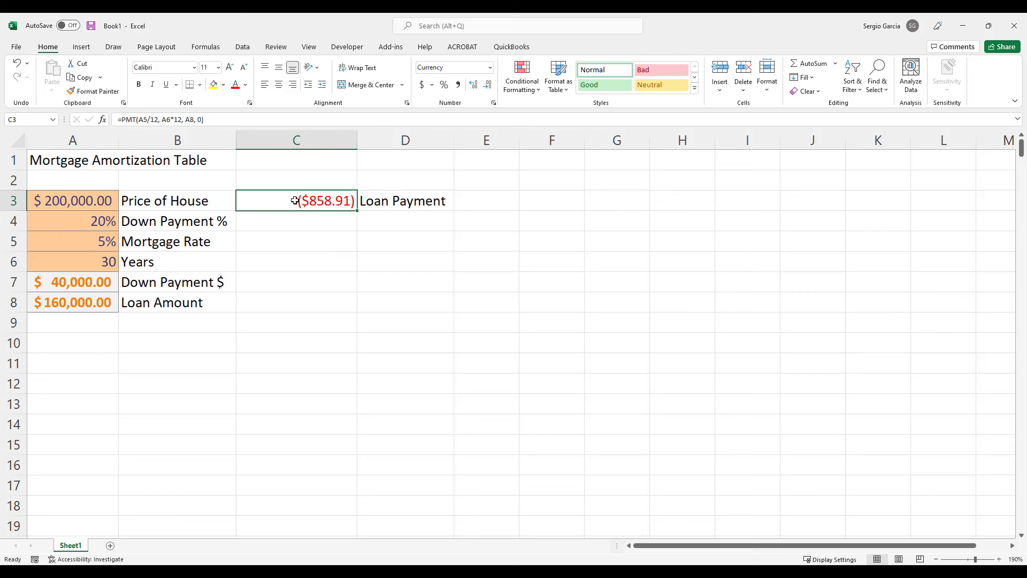
double_click(295, 201)
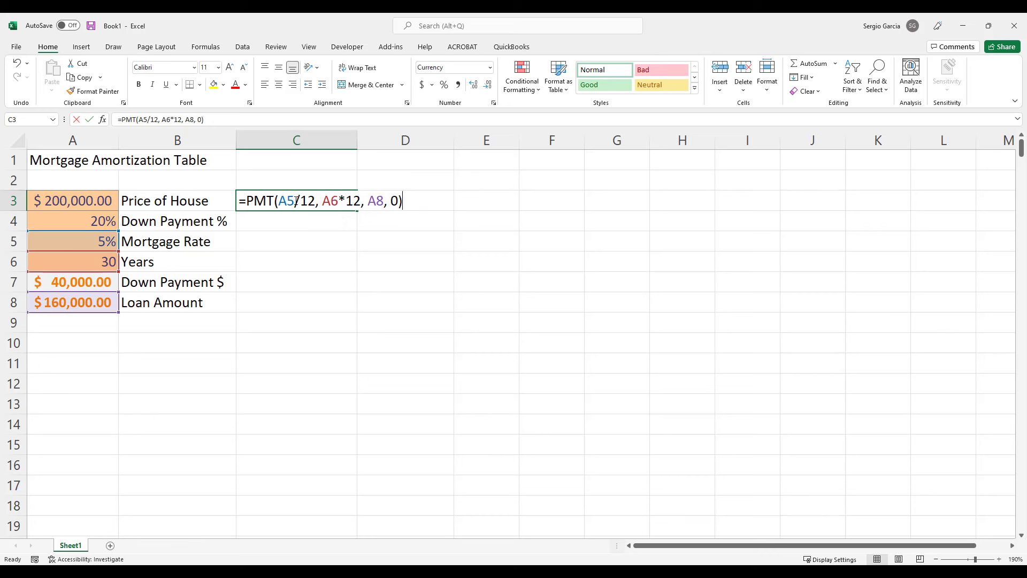
left_click(244, 200)
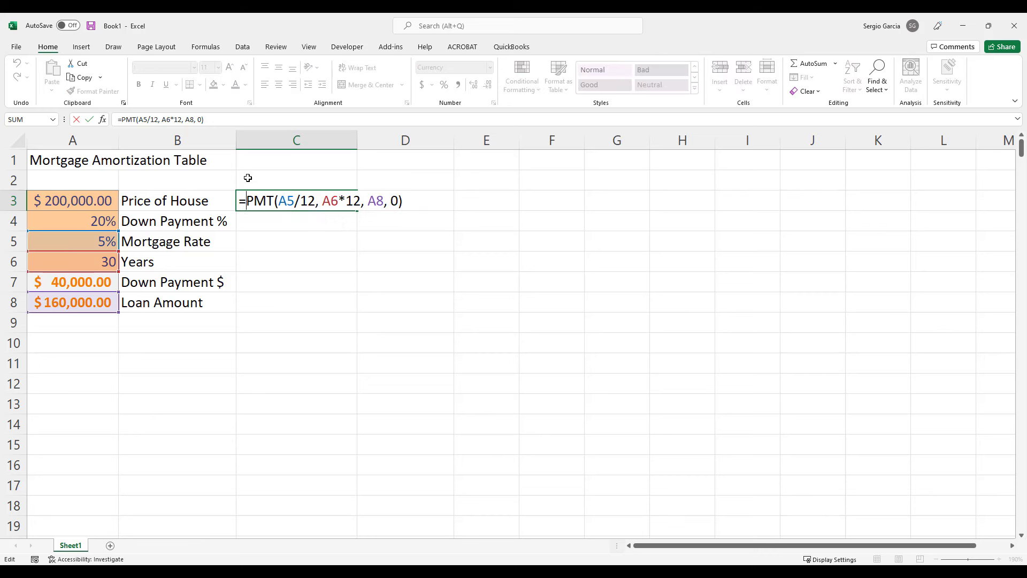
type("-")
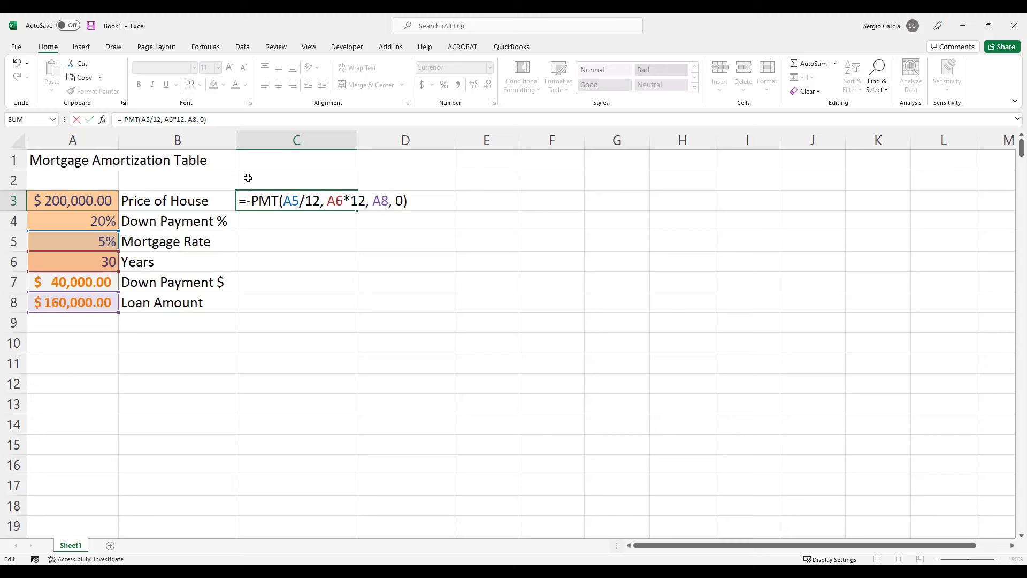
key("Return")
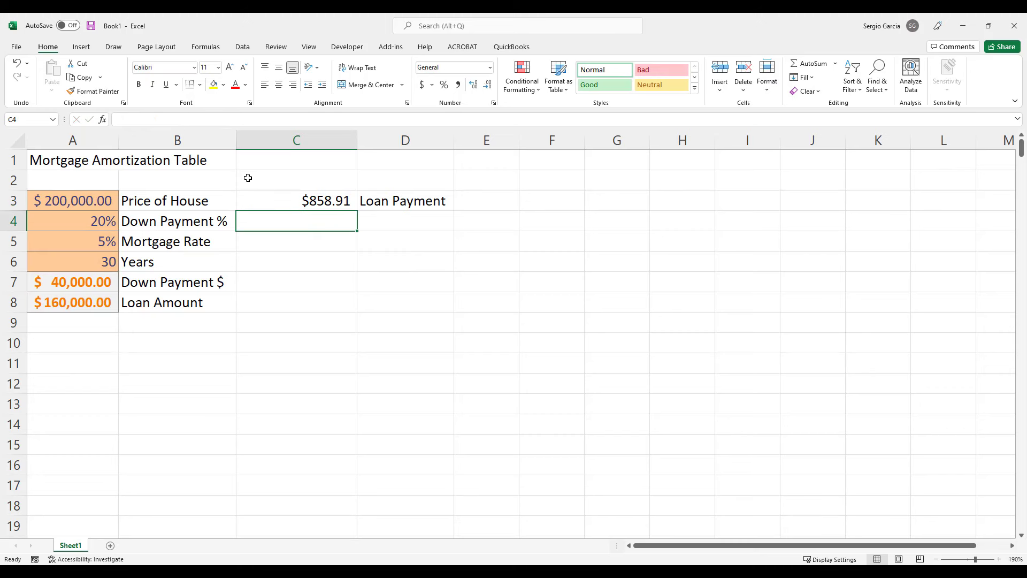
Step: Enter the labels Prop Taxes in D4 and HOA in D5 below Loan Payment
left_click(388, 224)
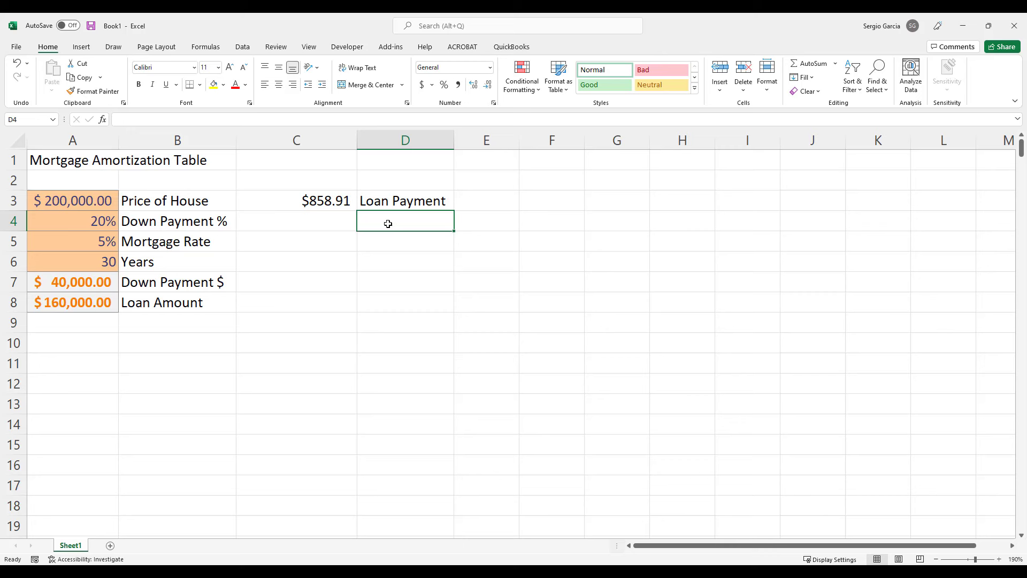
type("Prop Taxes")
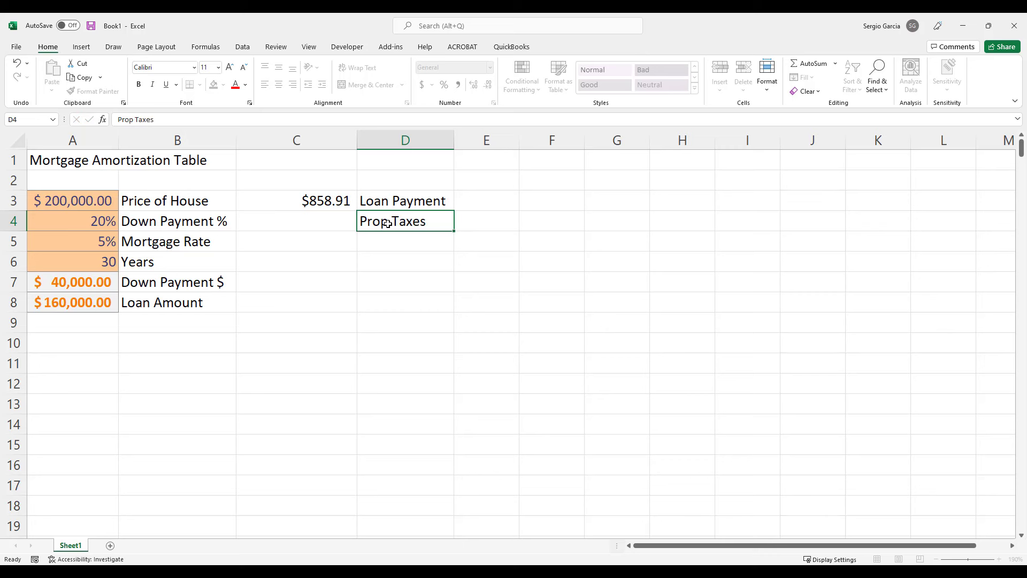
key("Return")
type("HOA")
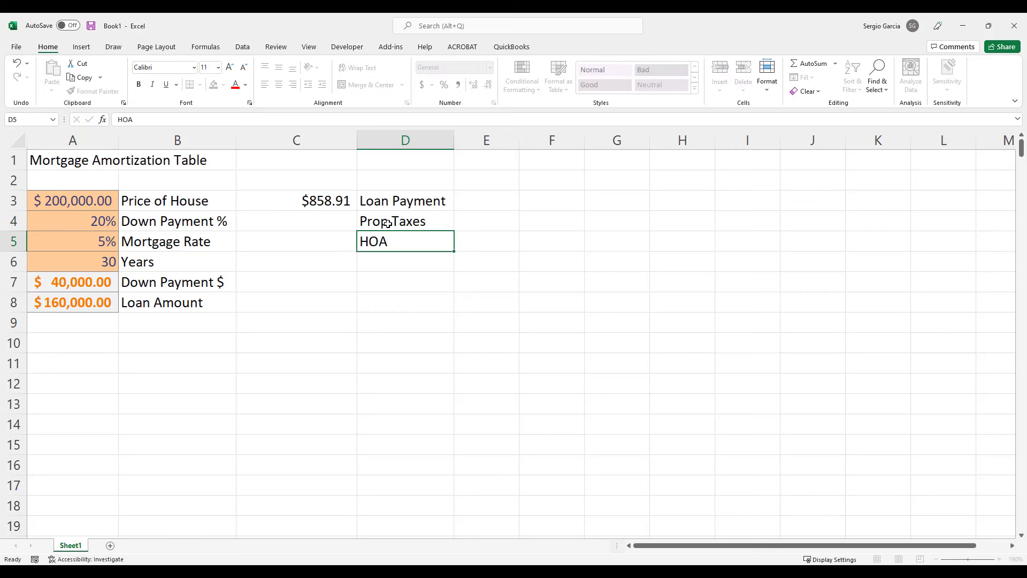
key("Return")
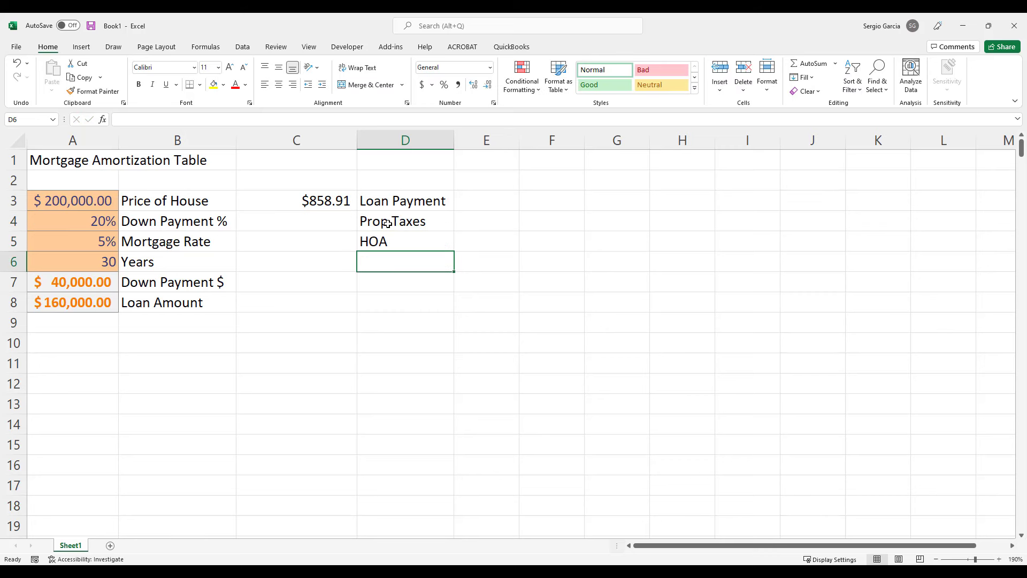
Step: Enter the labels Prop Insurance in D6 and PMI - Mortg Ins in D7
type("Ins")
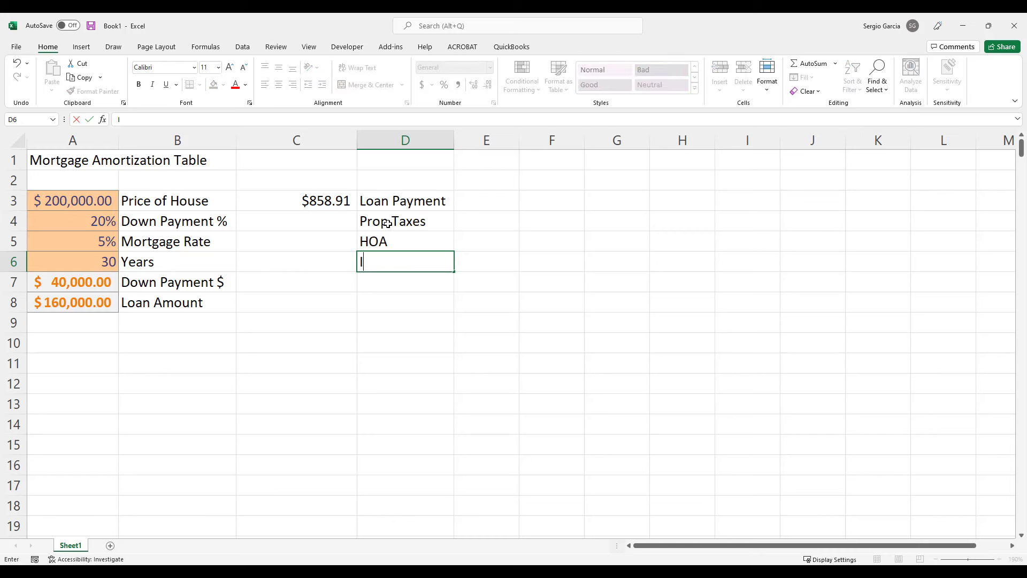
key("BackSpace")
key("BackSpace")
key("BackSpace")
type("Prop Insurance")
key("Return")
type("PMI")
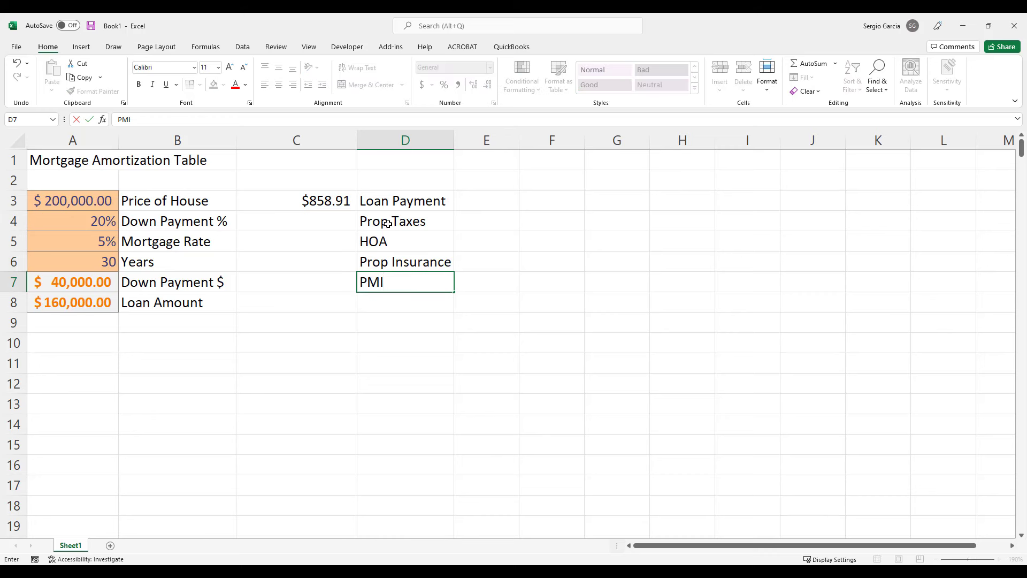
type(" - Mortg Ins")
key("Return")
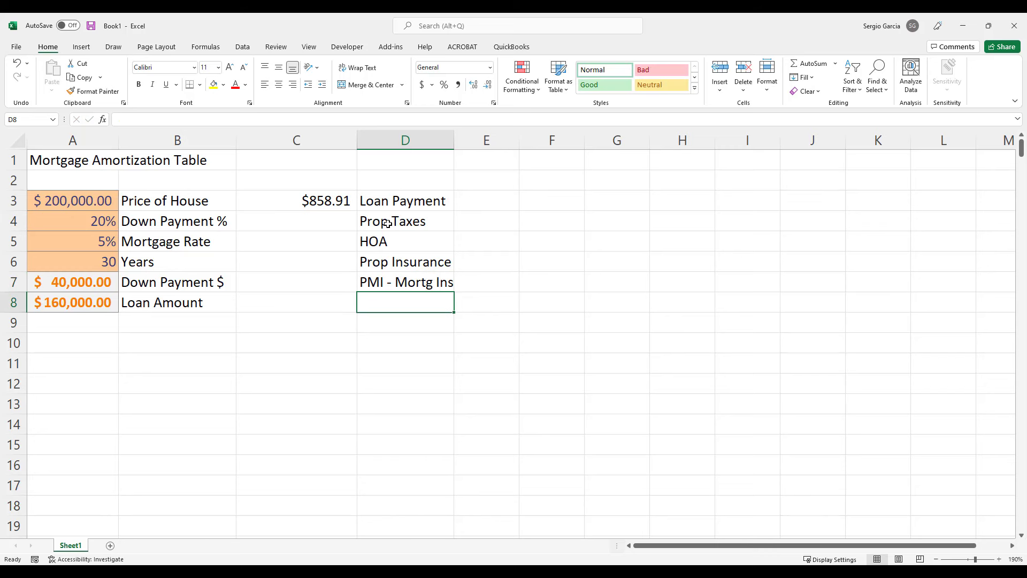
Step: Enter the labels Other in D8 and Total Mo Pmt in D9
type("Other")
key("Return")
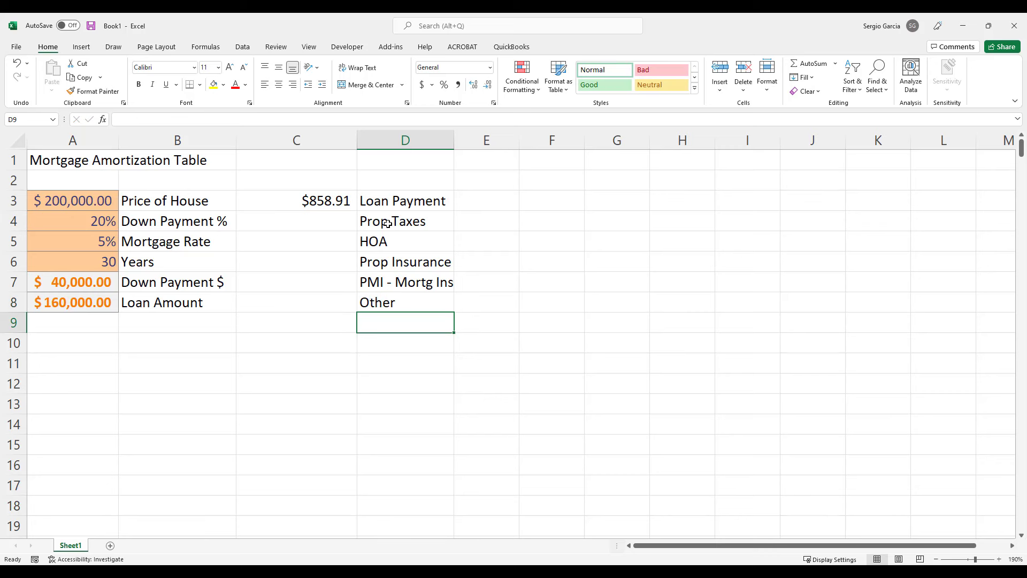
type("Total Mo")
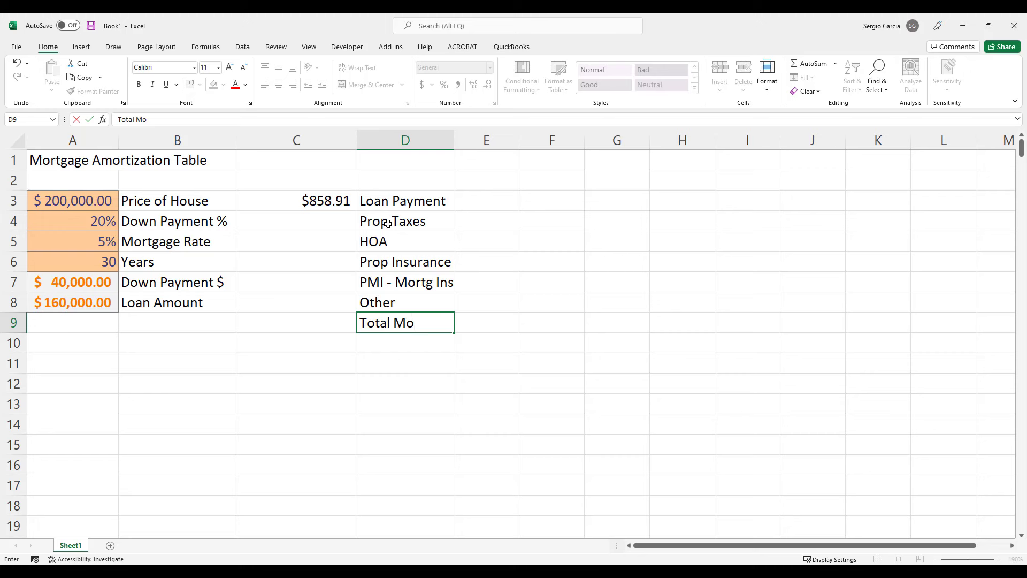
type(" Pmt")
key("Return")
Step: Enter 400 as the property taxes amount in C4
key("Up")
key("Up")
key("Up")
key("Up")
key("Up")
key("Up")
key("Left")
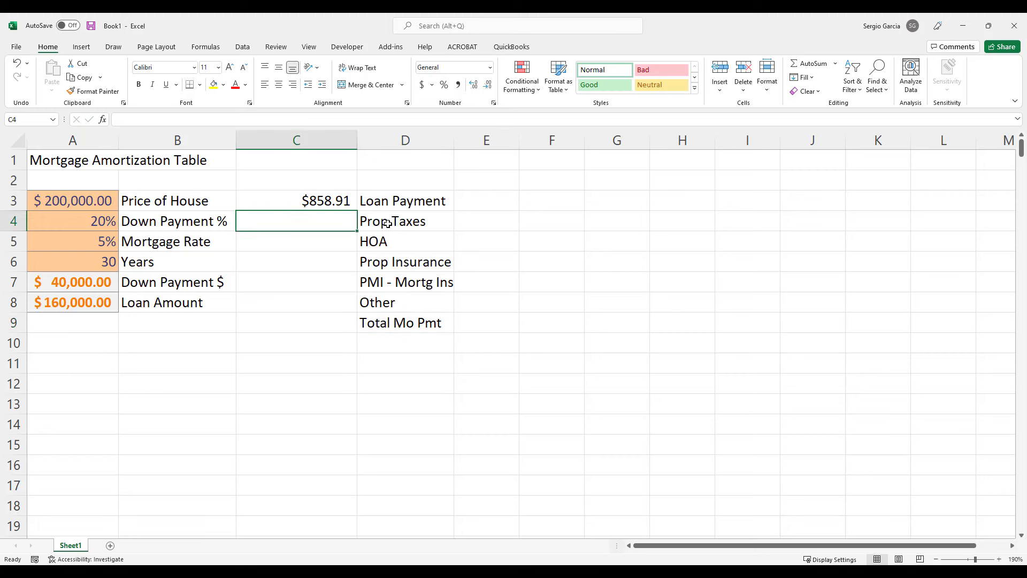
type("400")
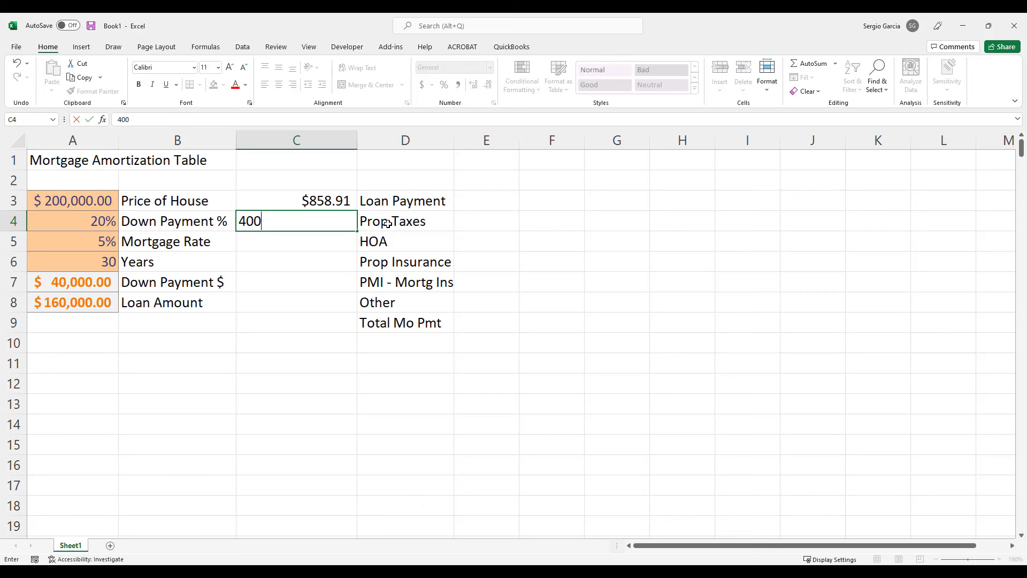
key("Return")
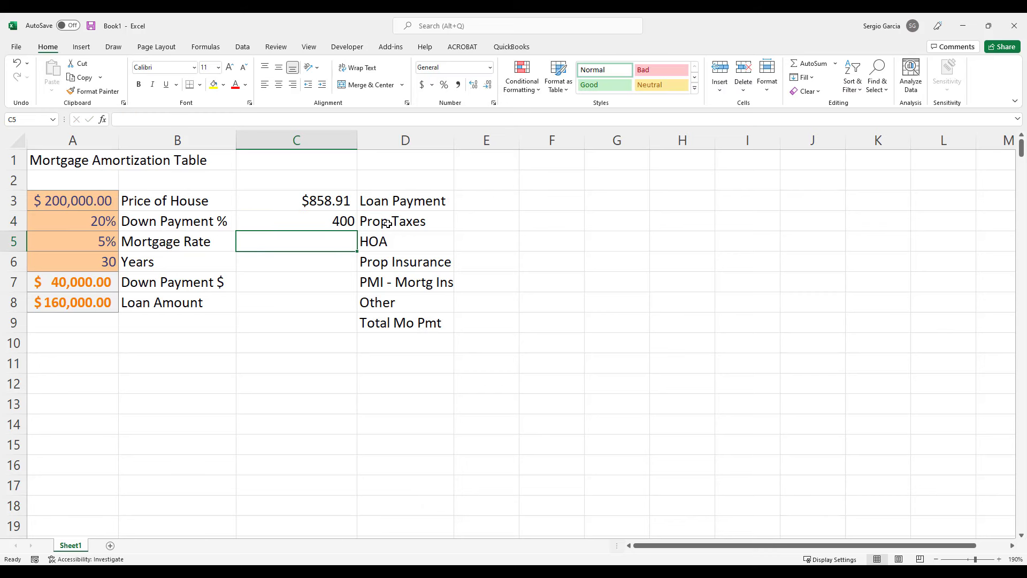
Step: Set the HOA amount in C5 to 100
type("0")
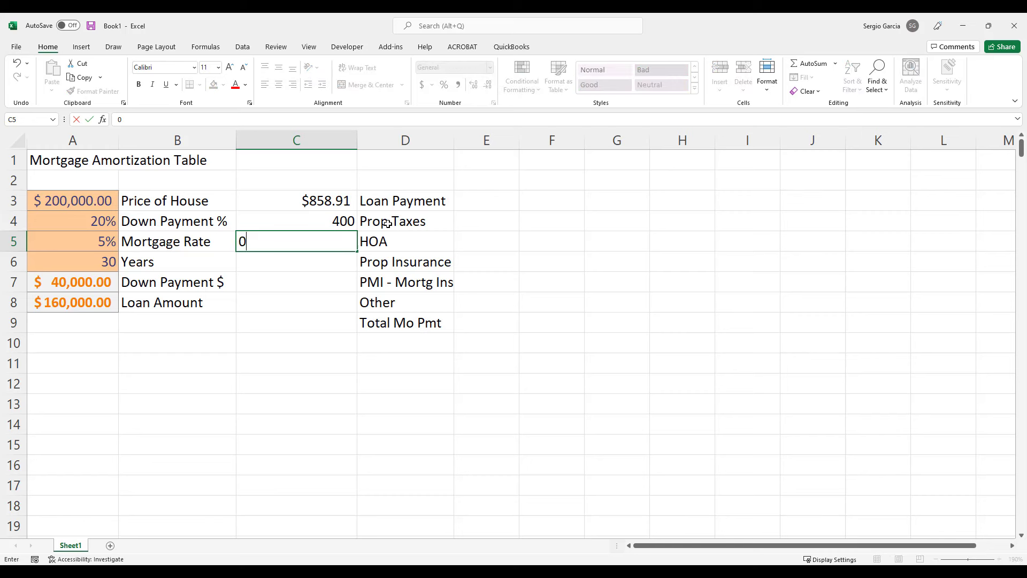
key("Return")
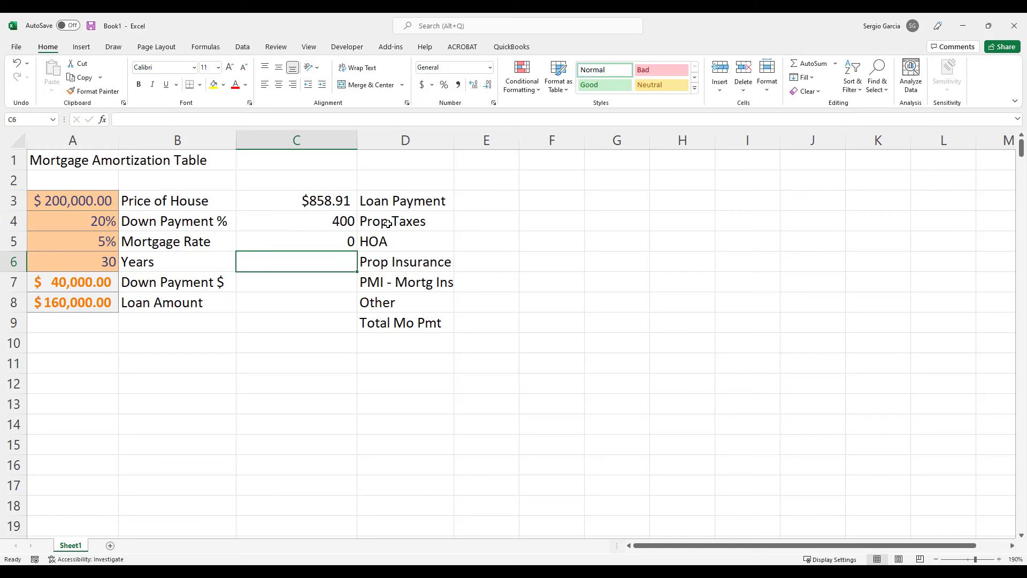
key("Up")
type("100")
key("Return")
Step: Enter 125 for Prop Insurance in C6, 120 for PMI in C7 and 0 for Other in C8
type("125")
key("Return")
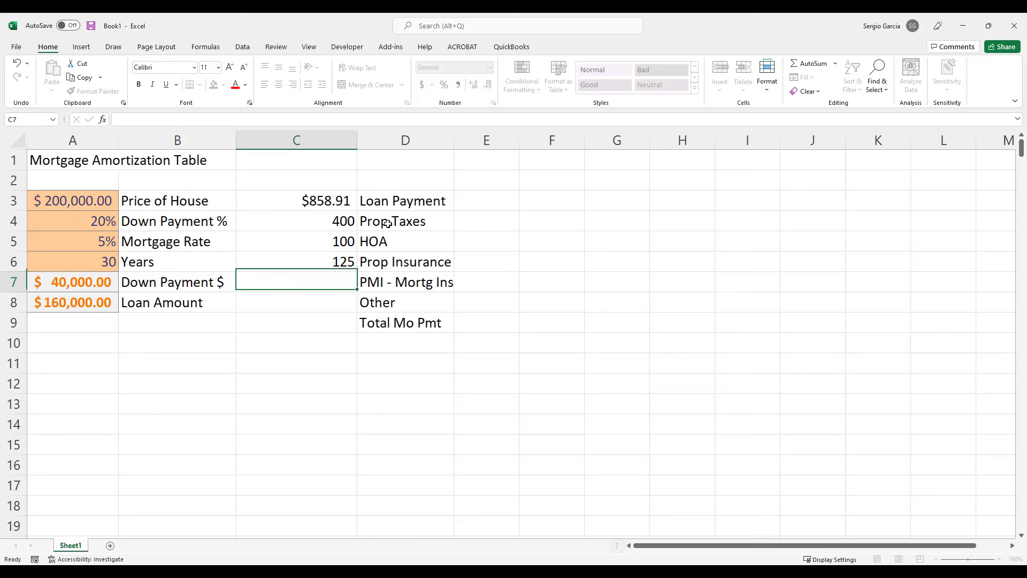
type("120")
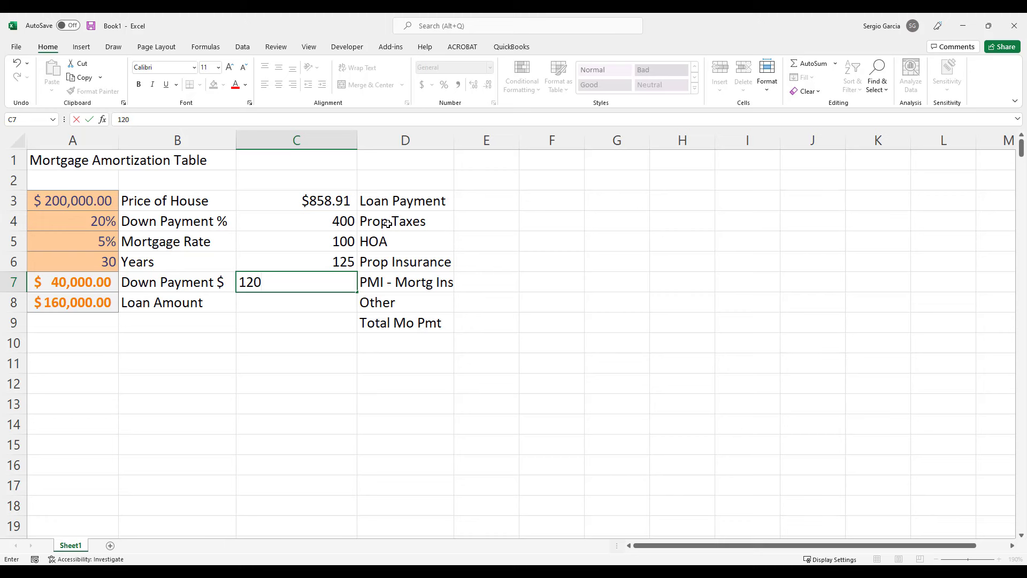
key("Return")
type("0")
key("Return")
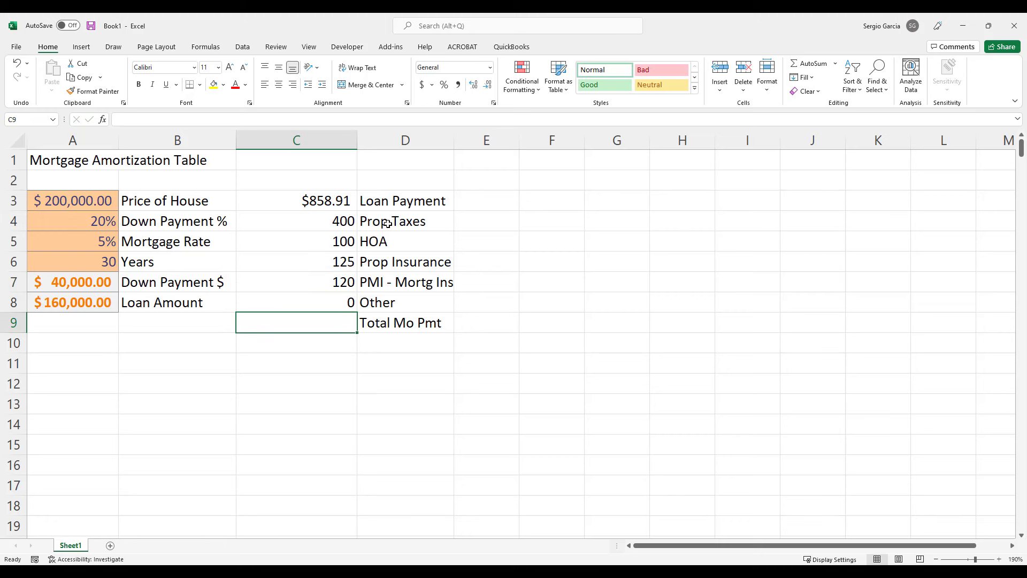
Step: Total the monthly costs in C9 with the formula =SUM(C3:C8)
type("=su")
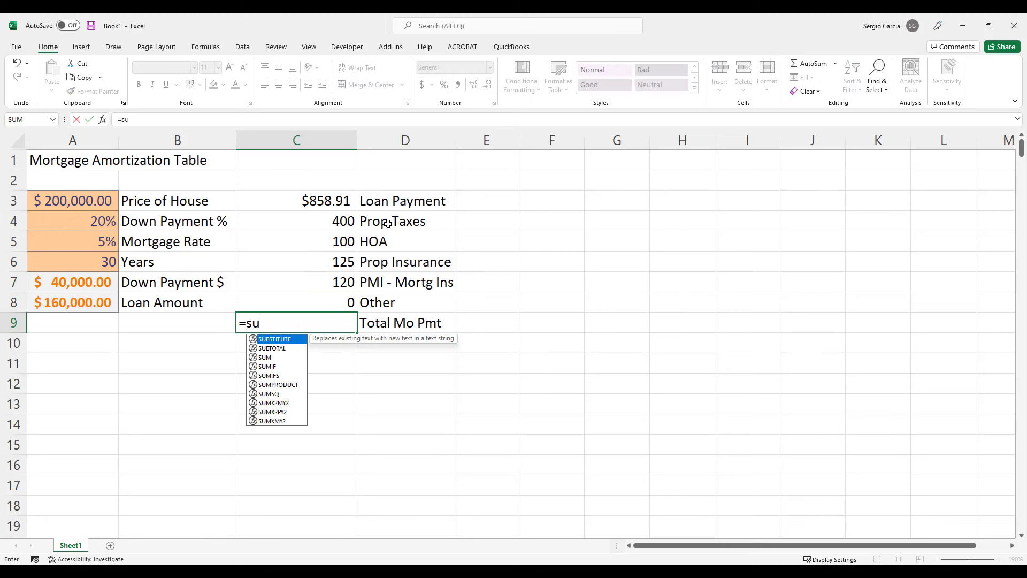
type("m(")
key("Up")
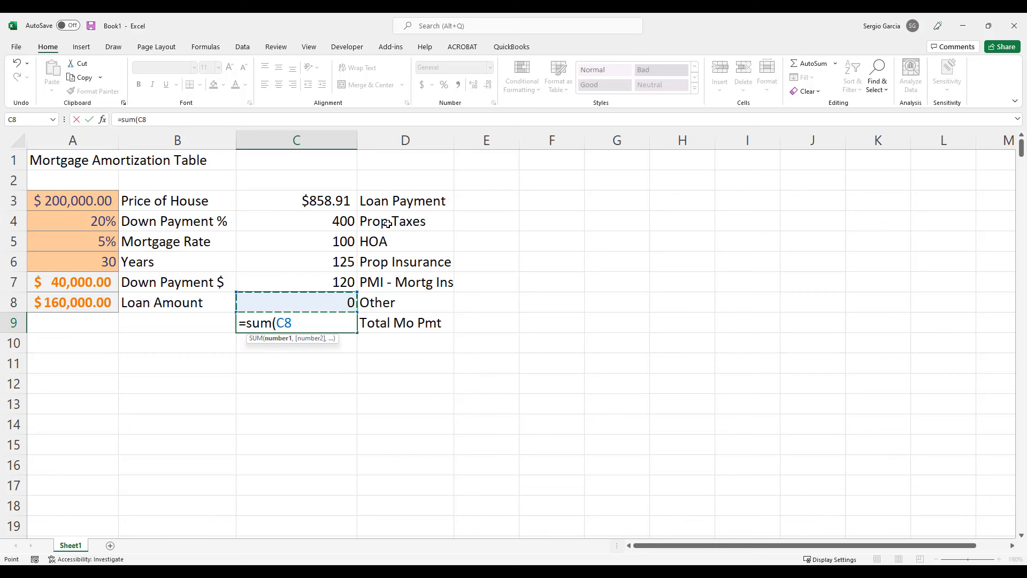
key("shift+Up")
key("shift+Up")
key("shift+Up")
key("shift+Up")
key("shift+Up")
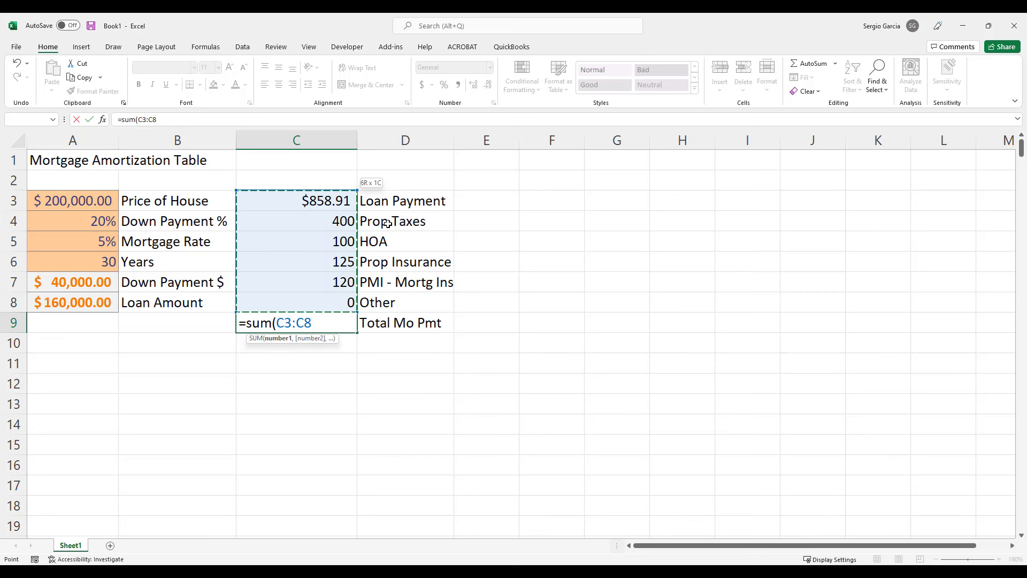
type(")")
key("Return")
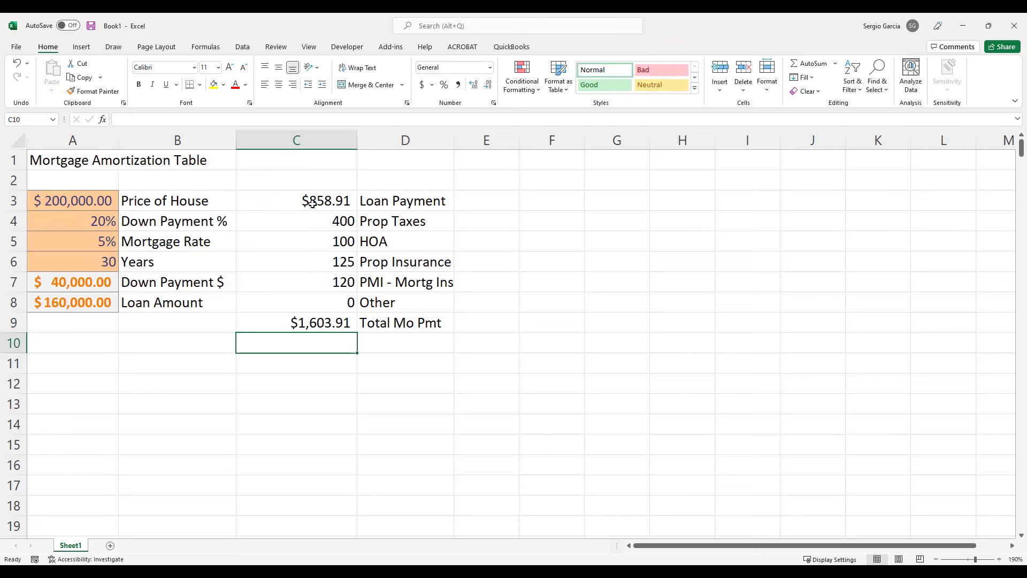
Step: Apply the dollar Accounting number format to the payment amounts in C3:C9
left_click_drag(308, 201, 321, 317)
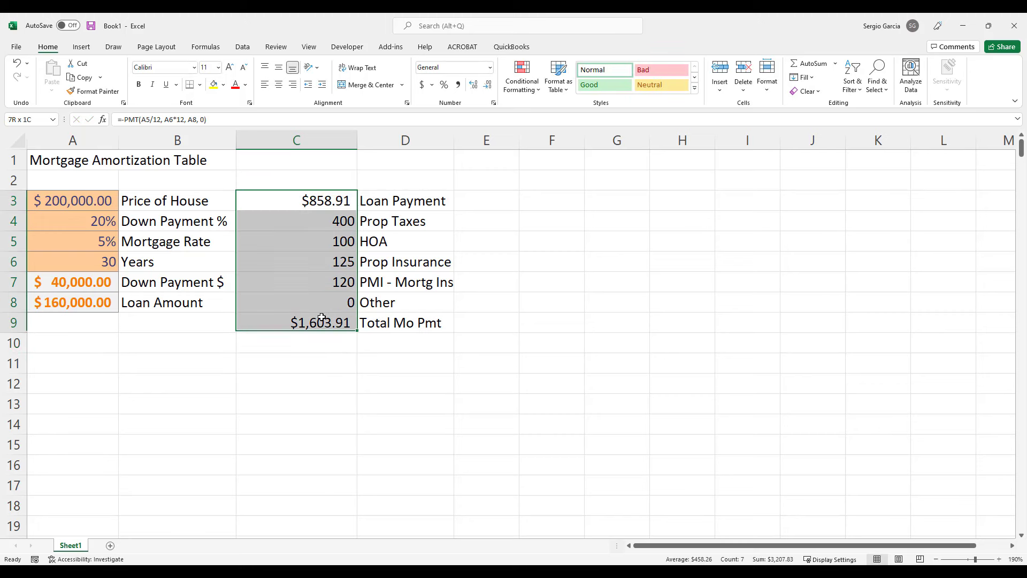
left_click(422, 87)
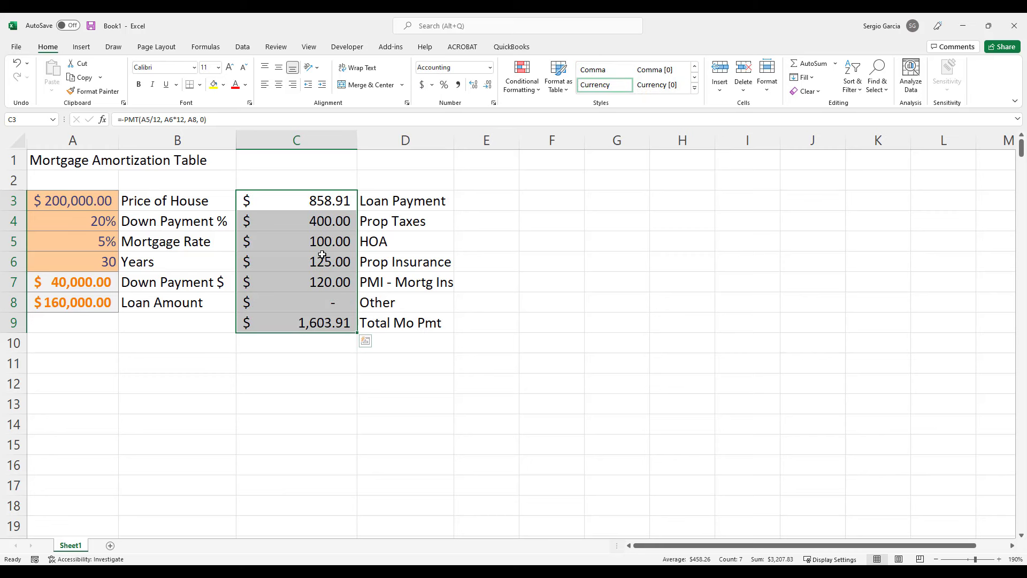
mouse_move(317, 266)
left_mouse_down()
mouse_move(318, 282)
mouse_move(320, 263)
left_mouse_up()
Step: Apply the Calculation cell style to the loan payment in C3
left_click(328, 201)
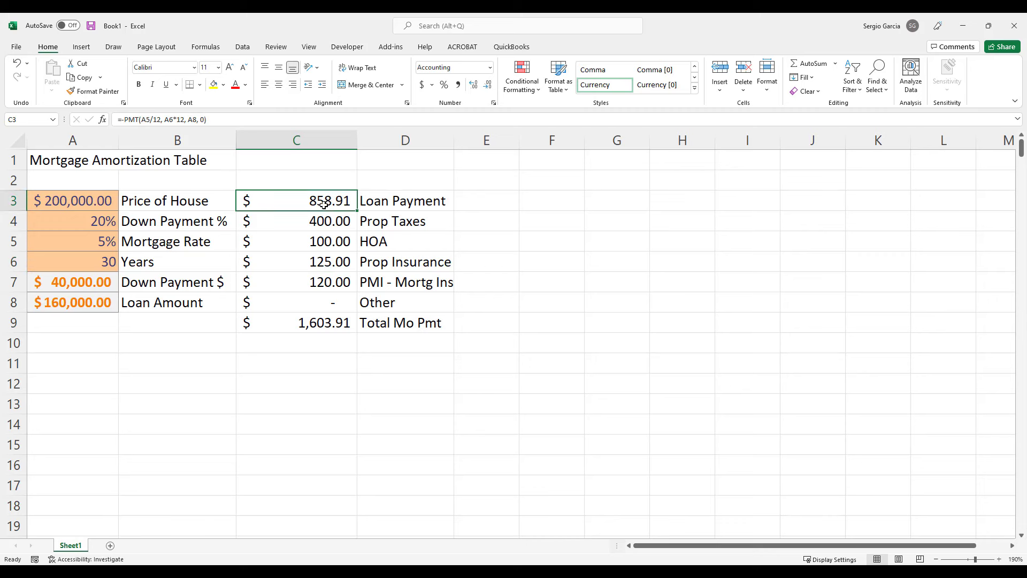
left_click(695, 89)
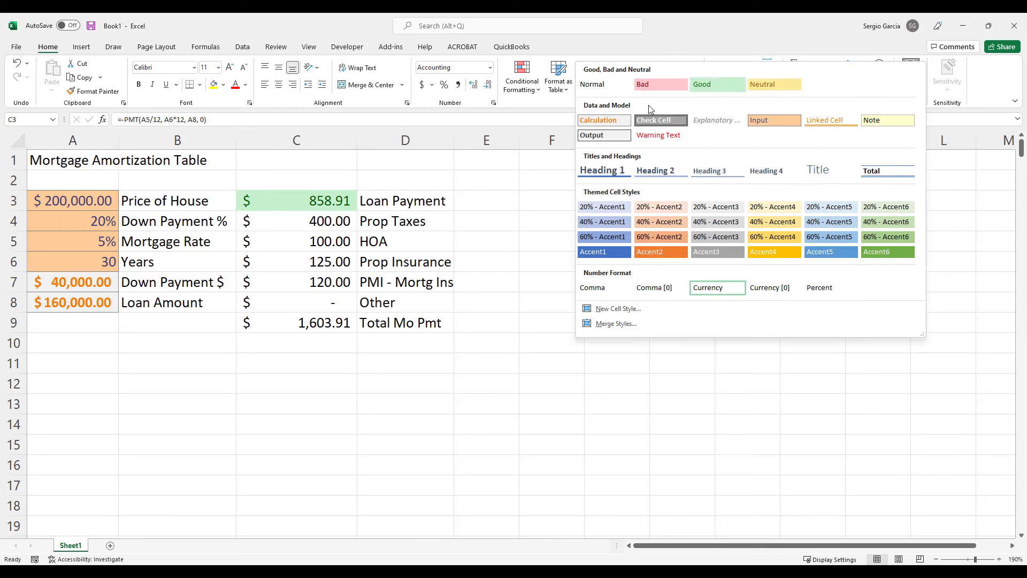
left_click(626, 120)
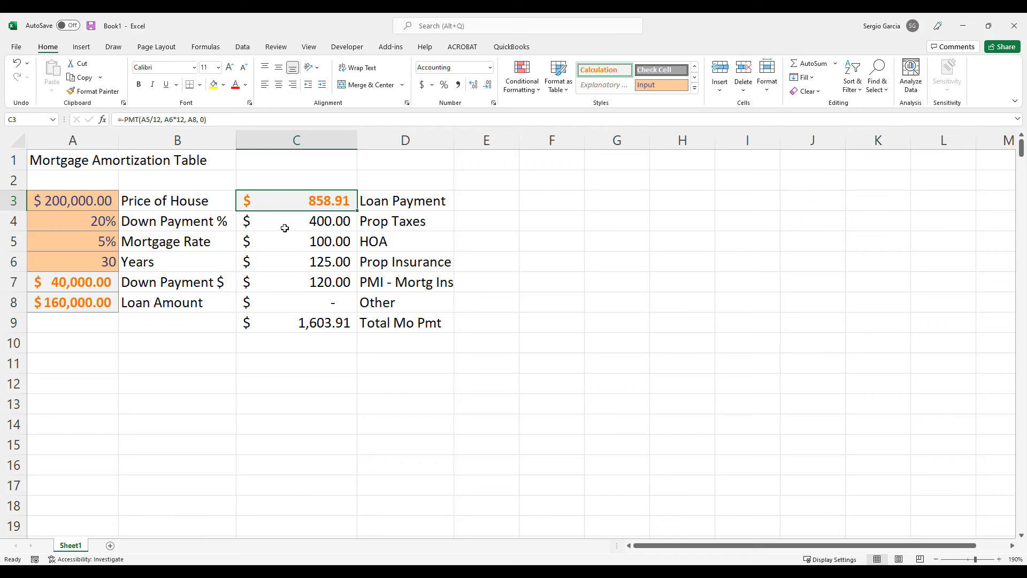
Step: Apply the Input cell style to the housing cost amounts in C4:C8
left_click_drag(284, 225, 288, 298)
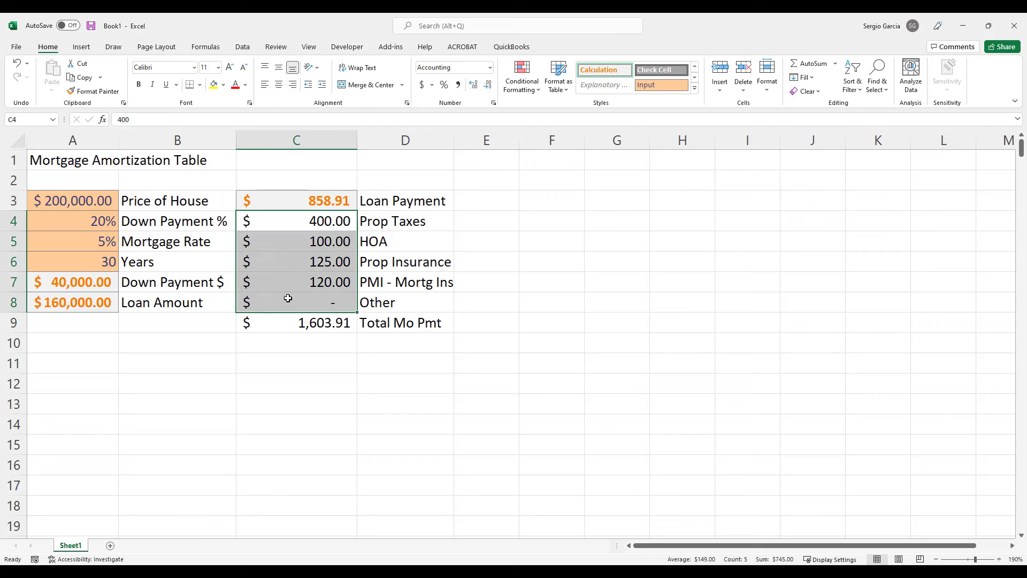
left_click(694, 89)
left_click(761, 122)
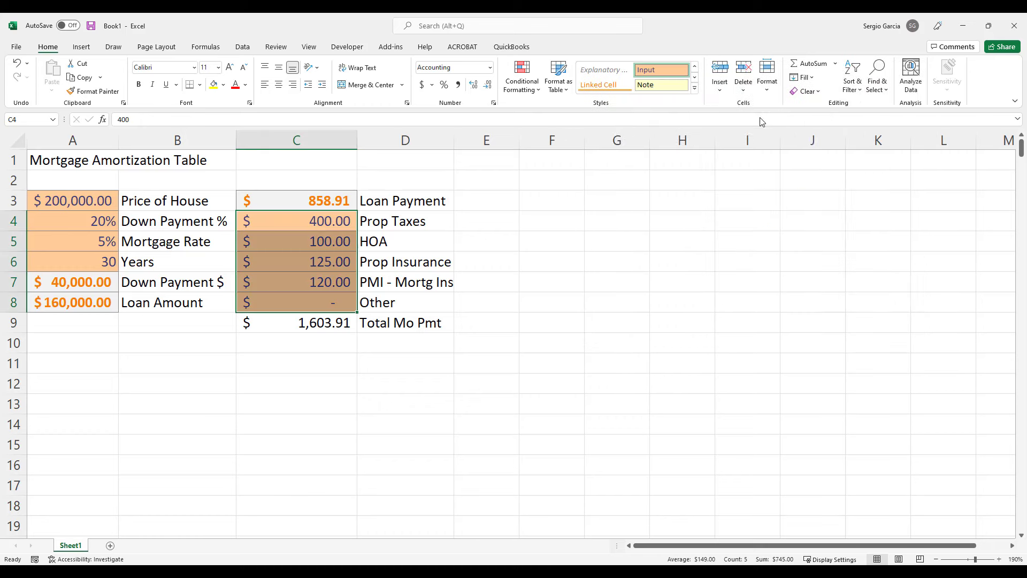
Step: Apply the Calculation cell style to the total monthly payment in C9
left_click(351, 321)
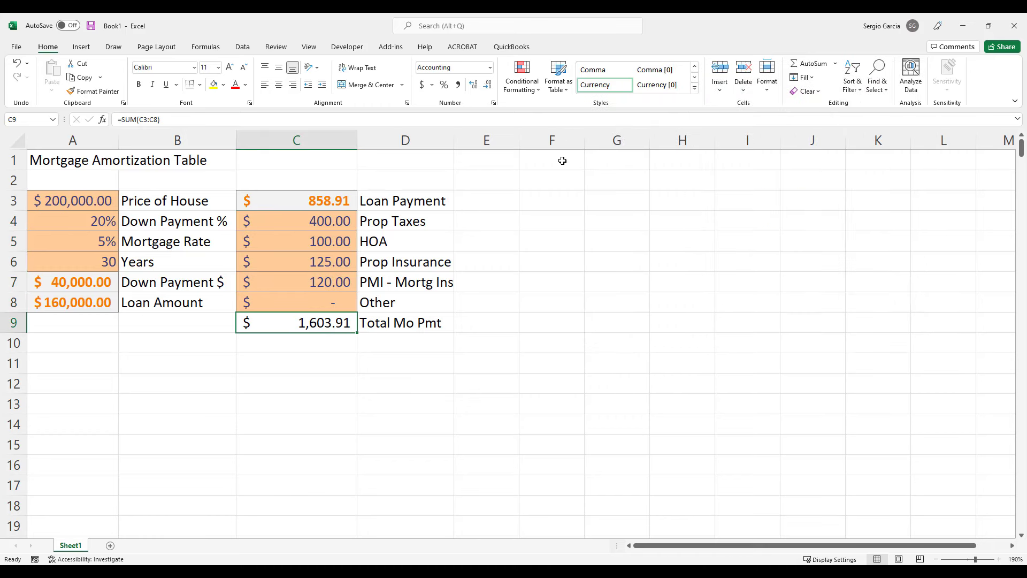
left_click(695, 88)
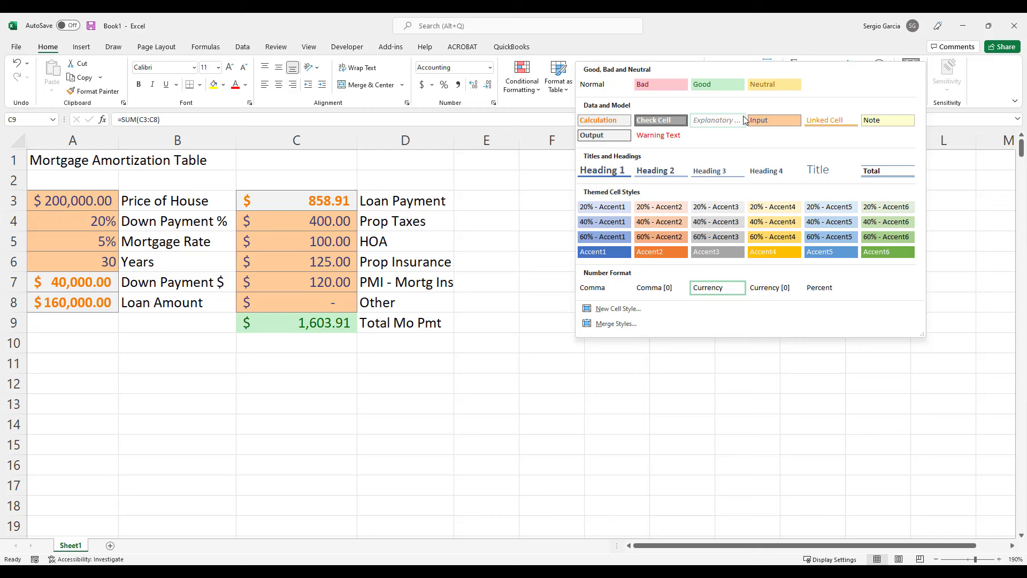
left_click(611, 123)
left_click(524, 206)
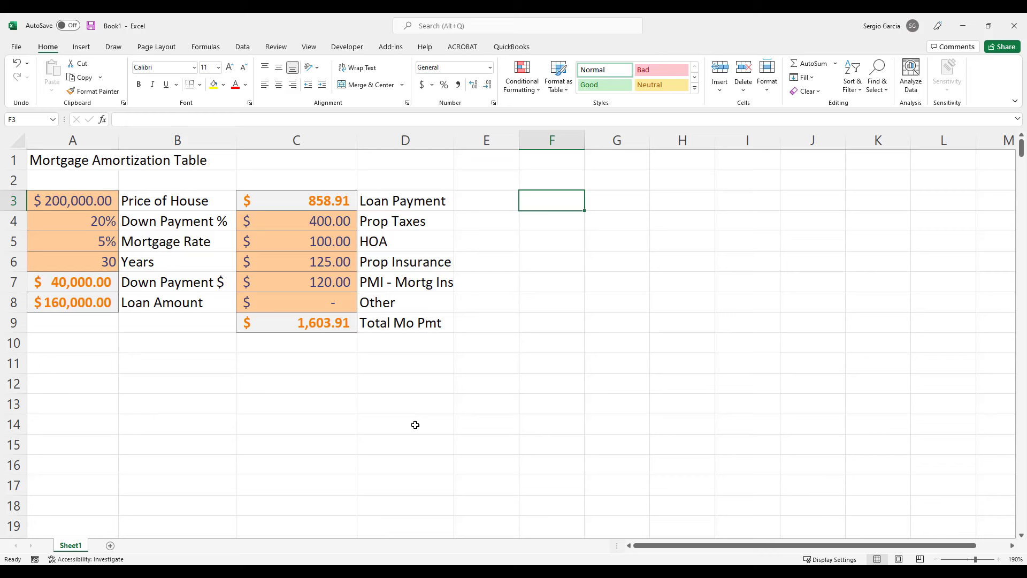
Step: Enter the table headers Monthly, Beginning Balance and Interest in A12, B12 and C12
left_click(92, 383)
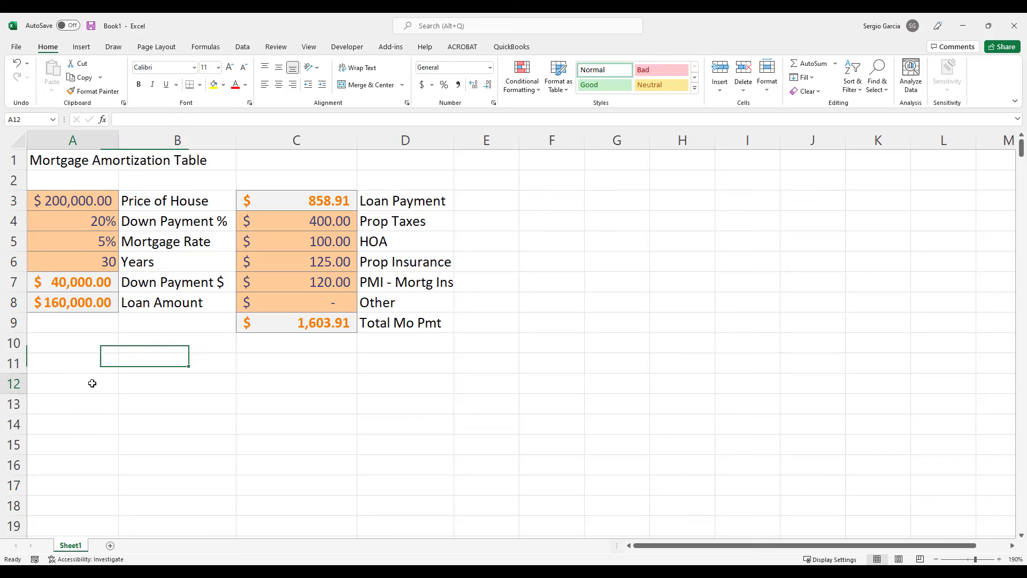
type("Monthly")
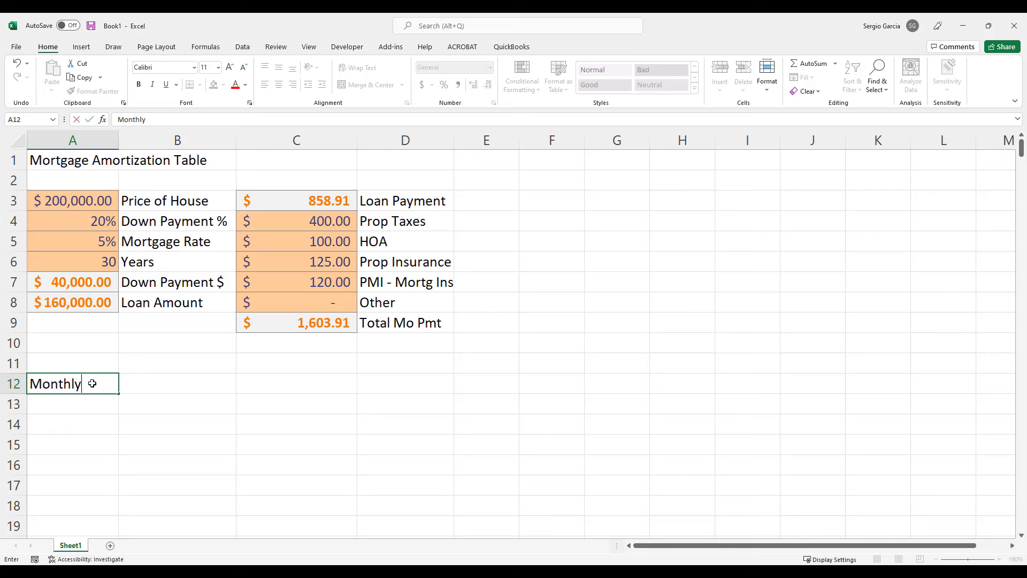
key("Tab")
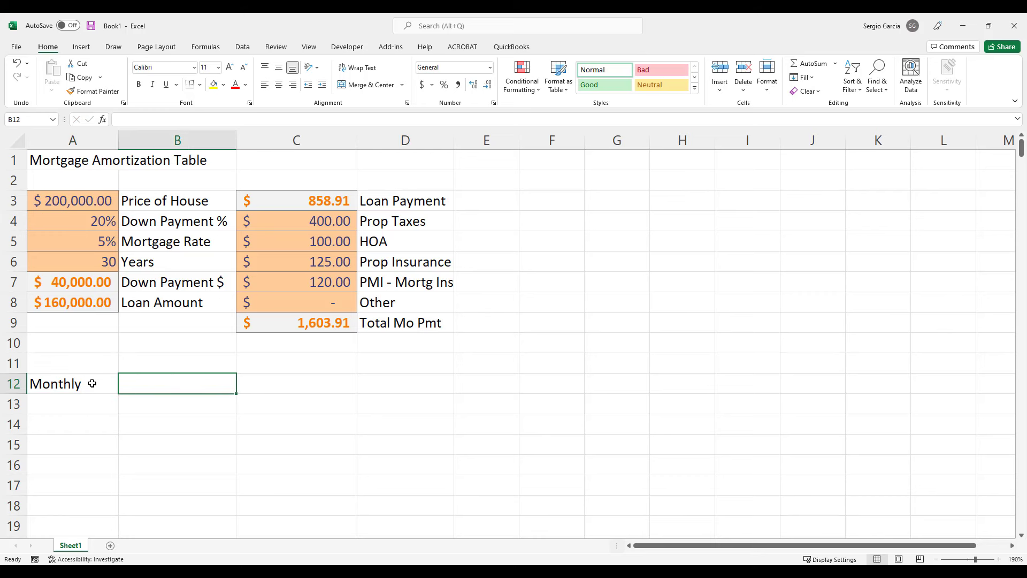
type("Beginning")
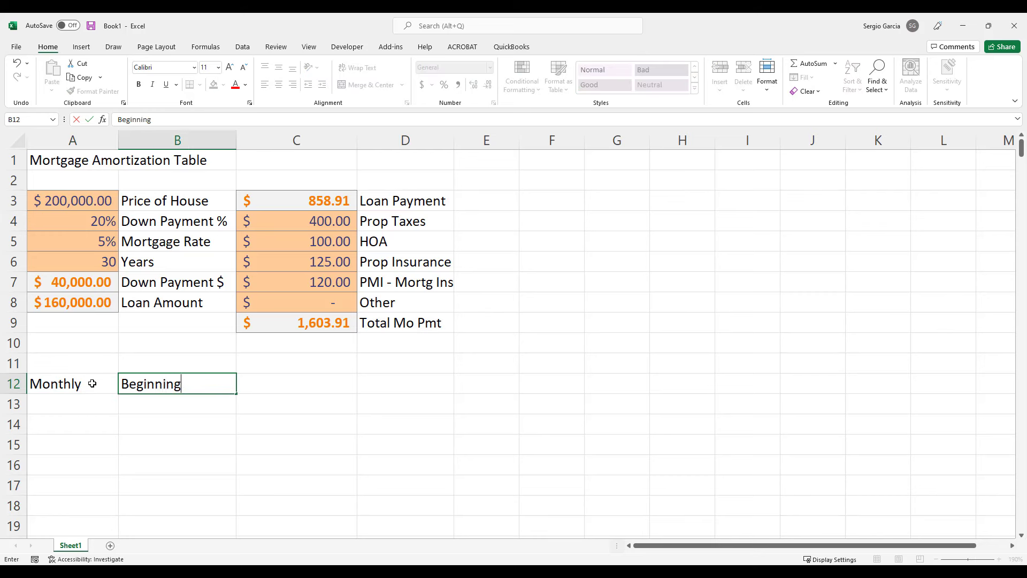
type(" Balance")
key("Tab")
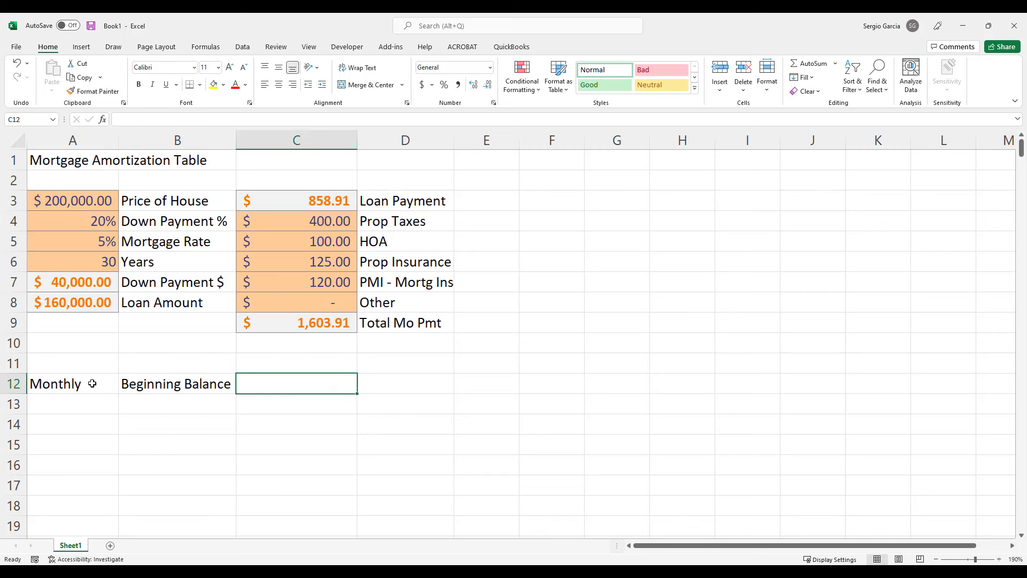
type("Interest")
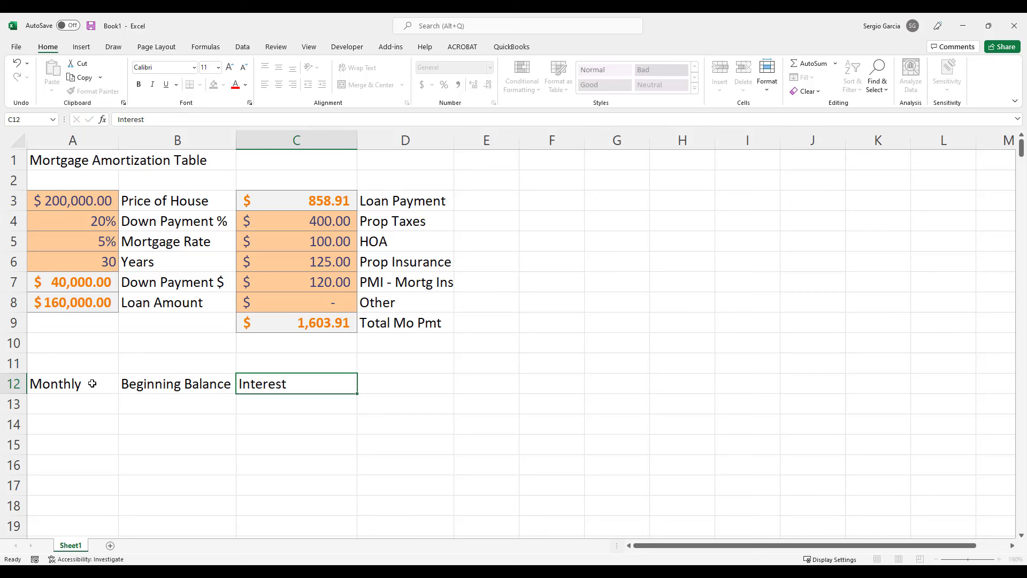
key("Tab")
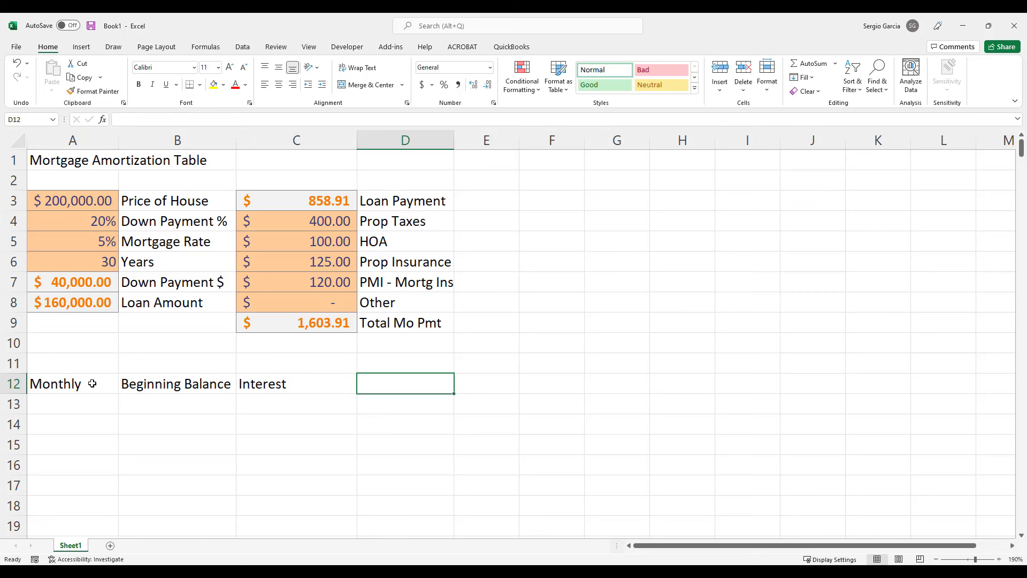
Step: Enter the table headers Mo Payment, Extra Payment and Ending Balance in D12, E12 and F12
type("Mo Payment")
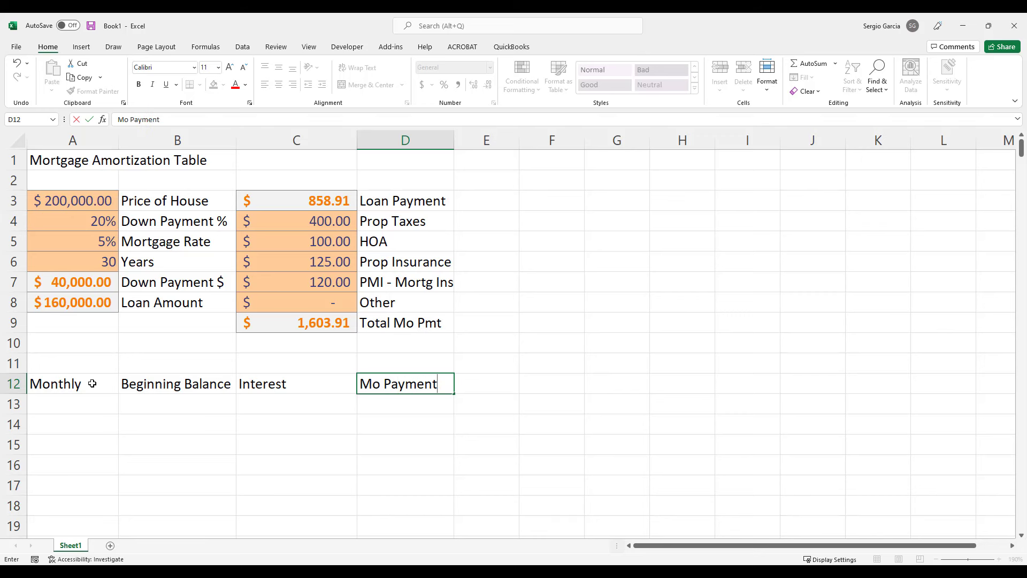
key("Tab")
type("Extra P")
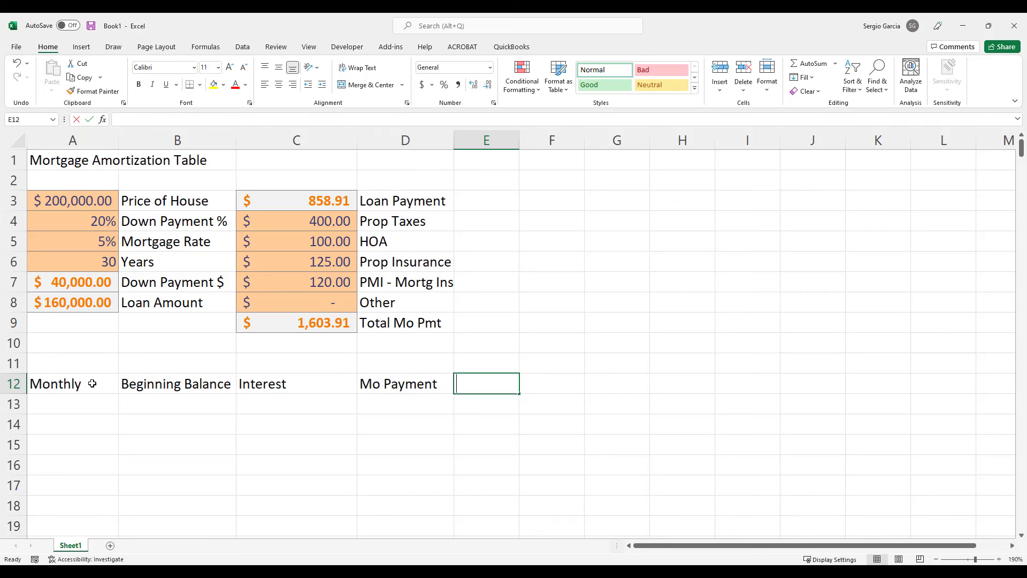
type("ayment")
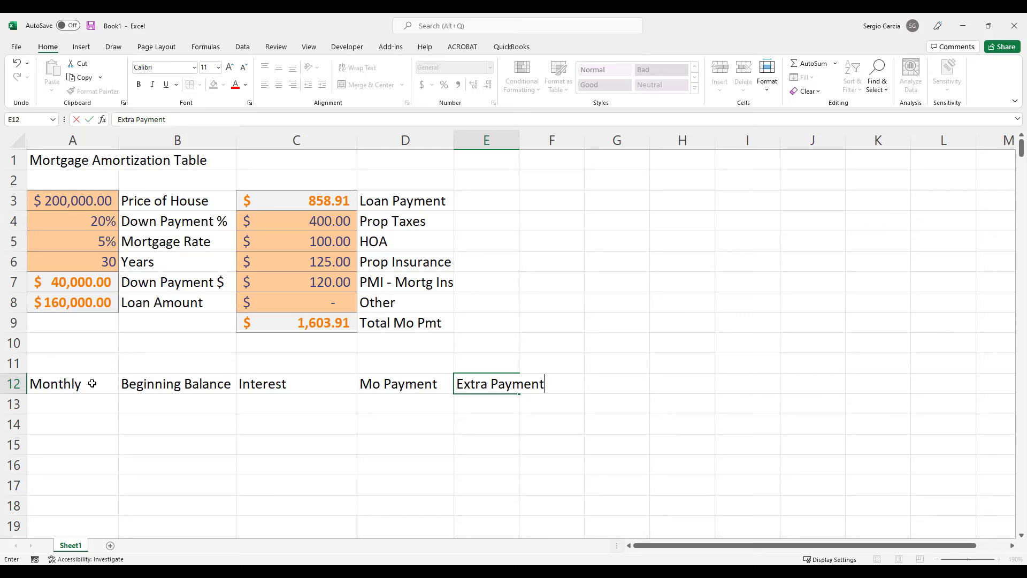
key("Tab")
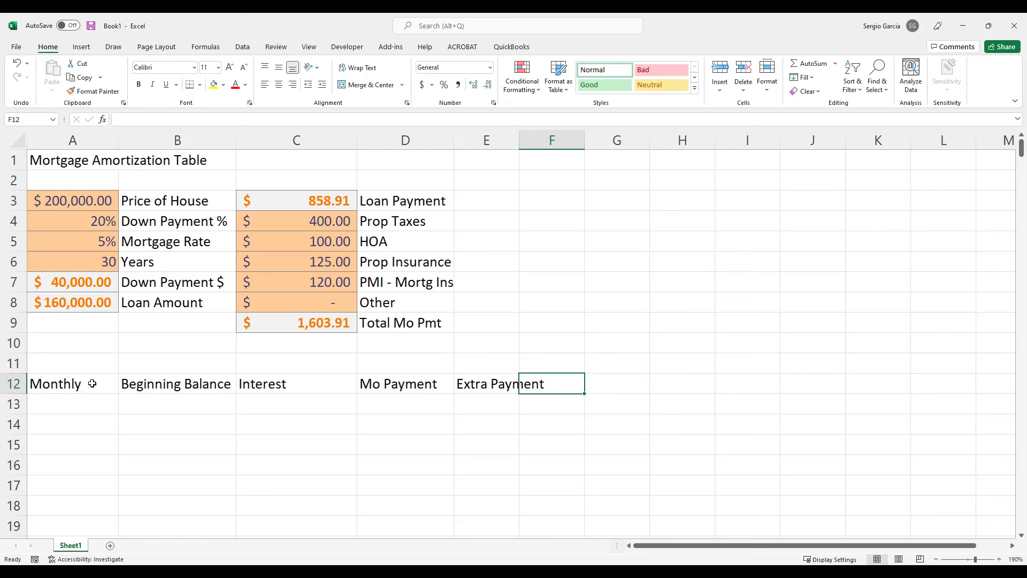
type("Ending")
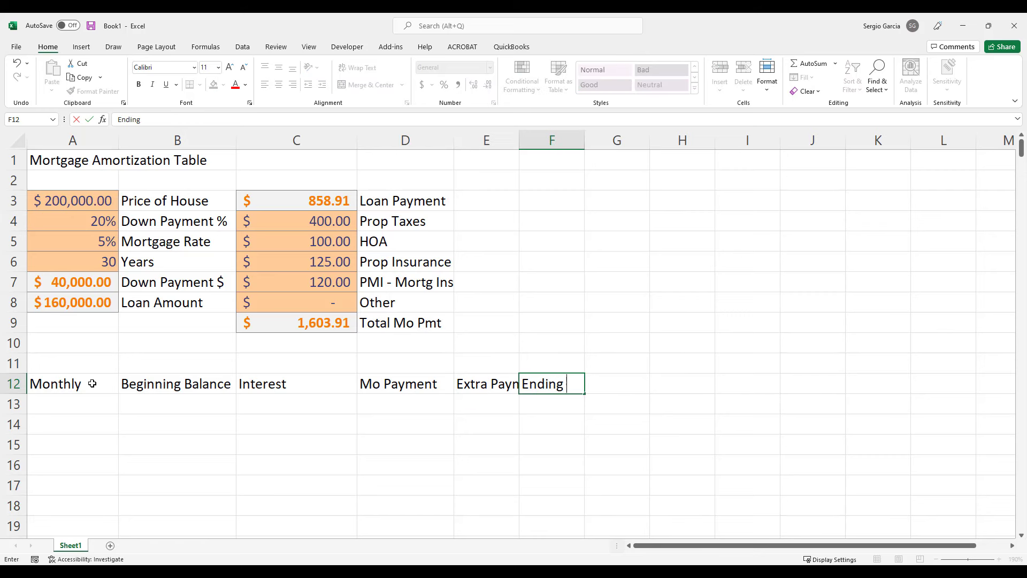
type(" Balance")
key("Return")
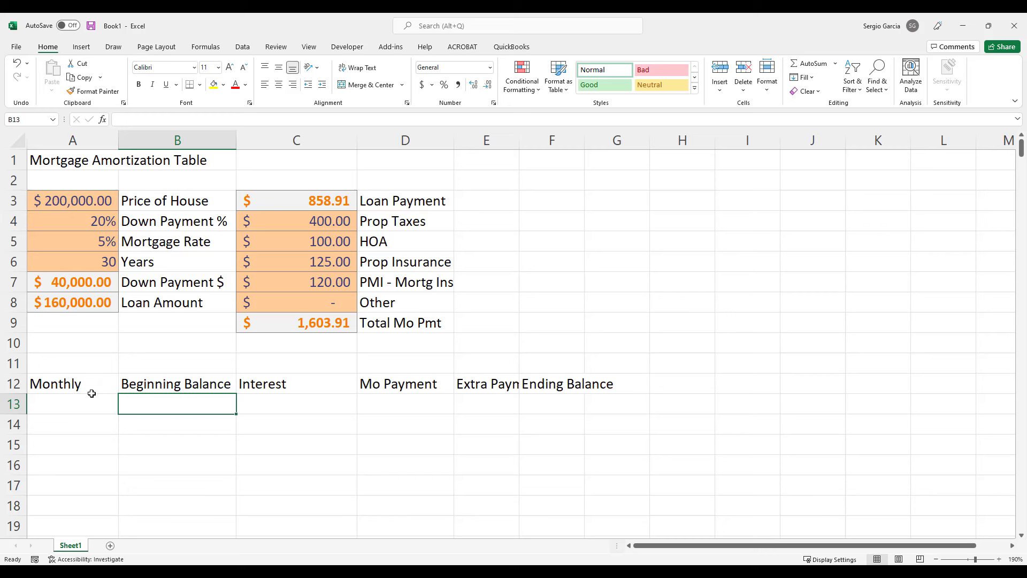
Step: Center the headers in row 12 horizontally and vertically and wrap their text
left_click(15, 383)
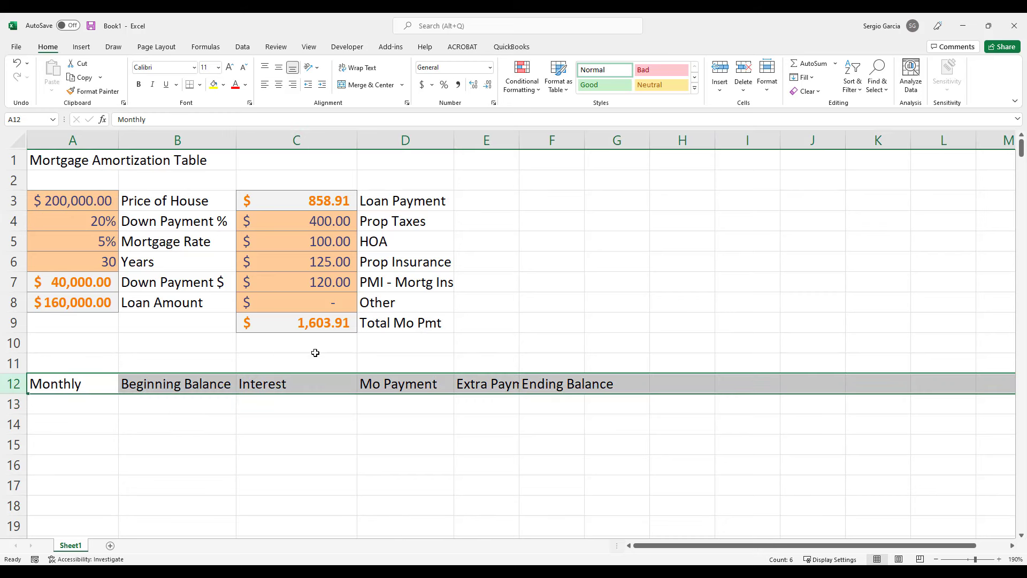
left_click(279, 85)
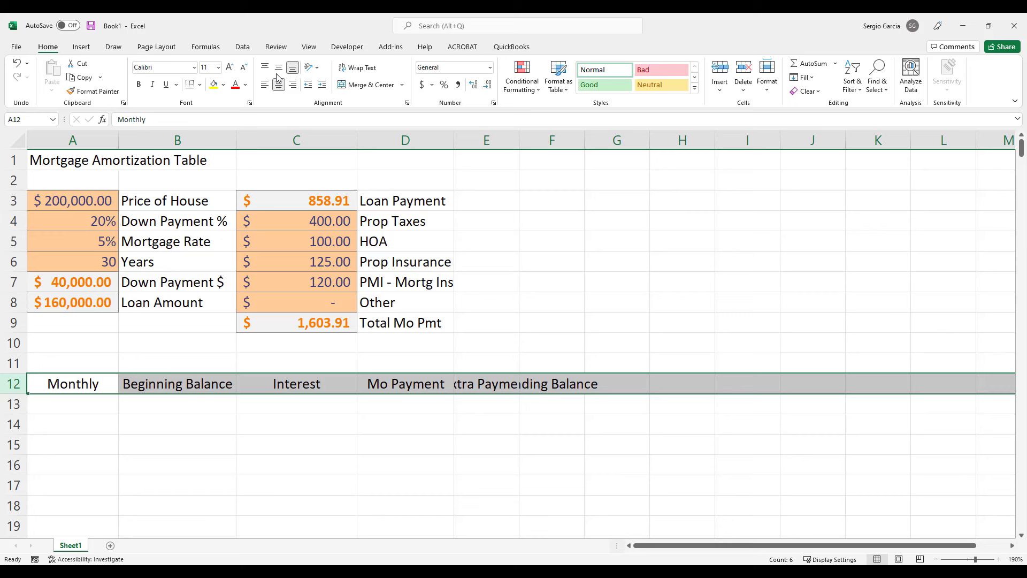
left_click(358, 68)
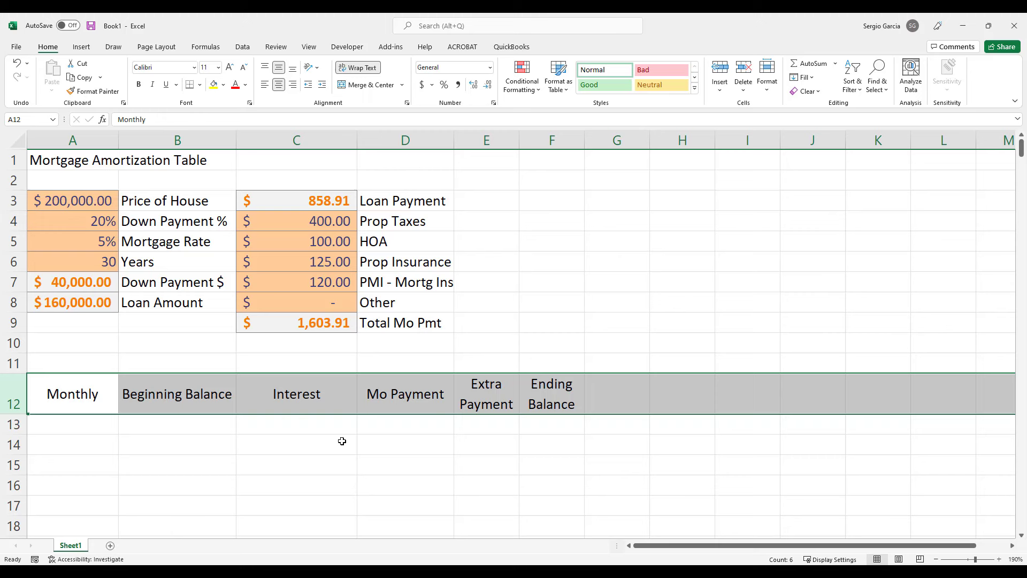
left_click(105, 428)
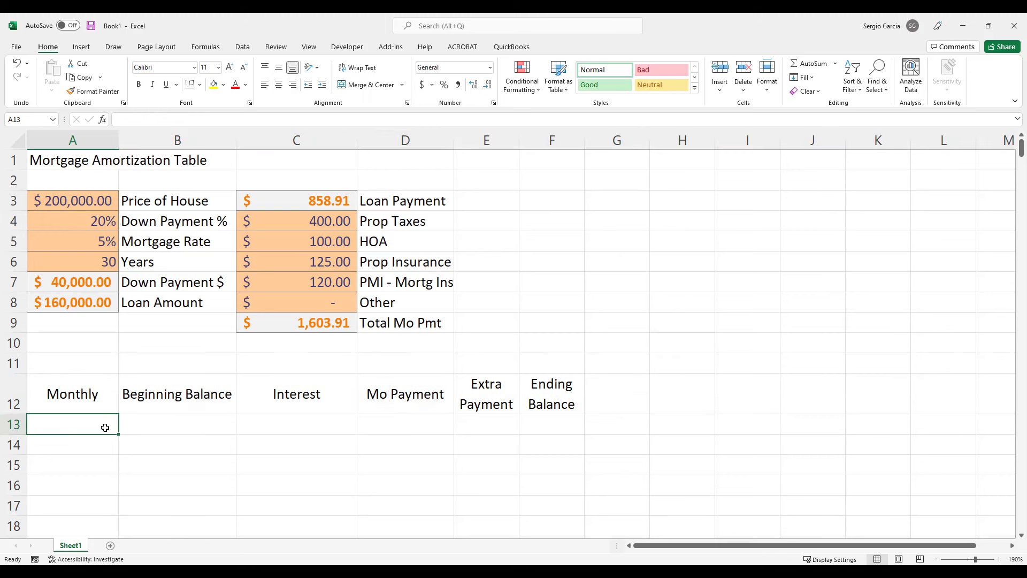
Step: Add a bottom border to the headers in A12:F12 and change the A12 header to Month
left_click_drag(95, 402, 587, 404)
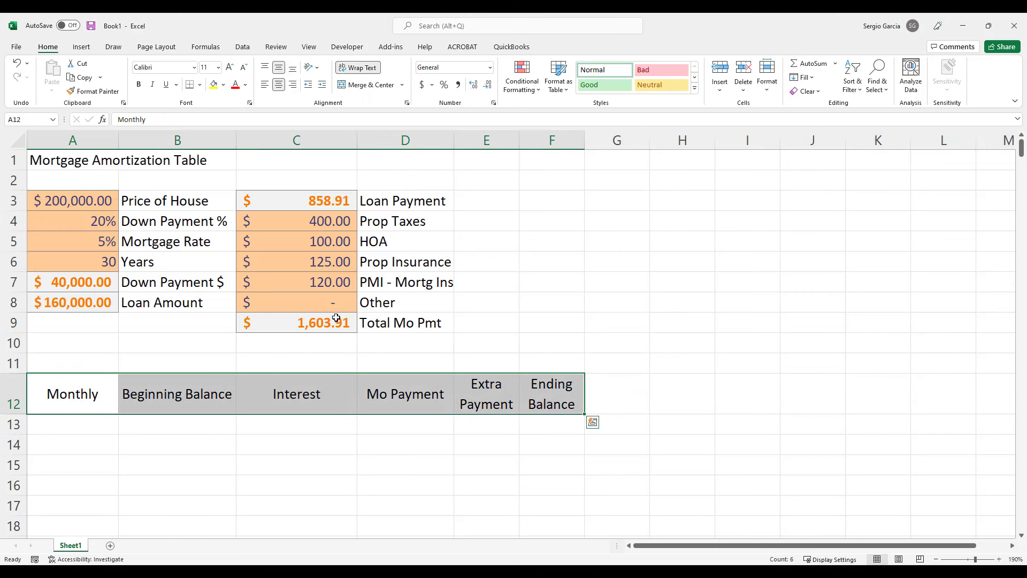
left_click(192, 87)
double_click(102, 397)
key("BackSpace")
key("BackSpace")
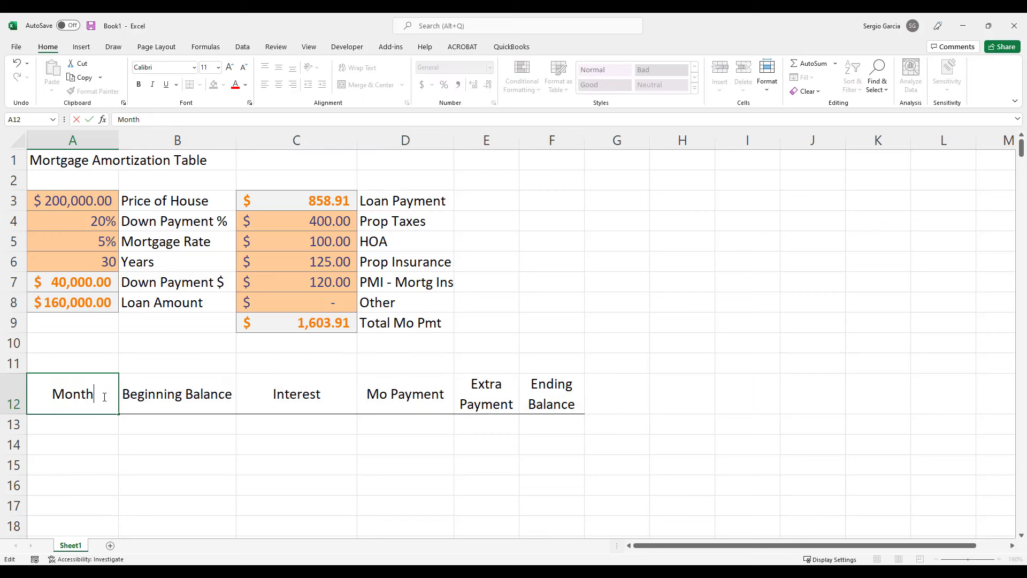
key("Return")
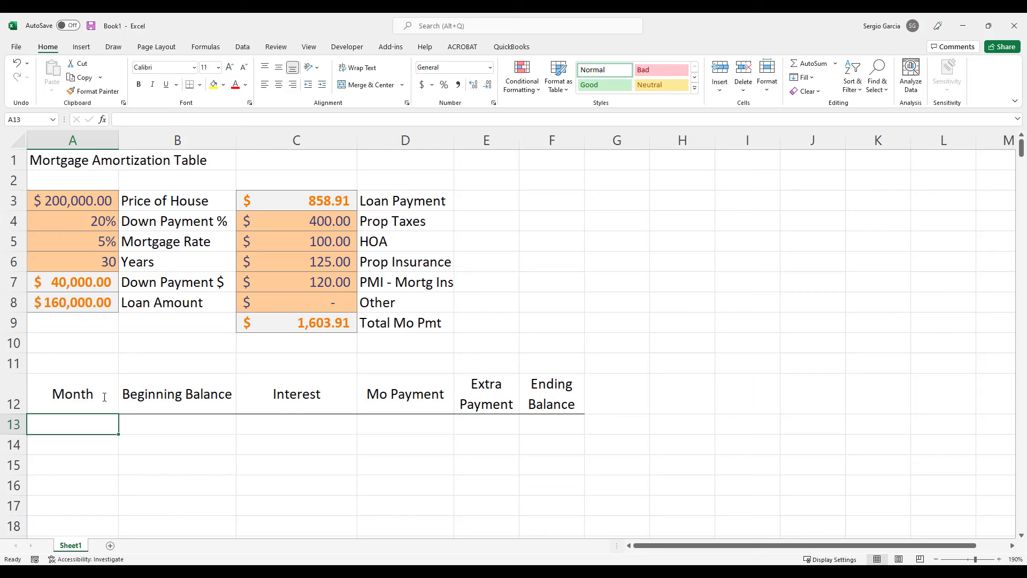
Step: Enter the month numbers 1, 2, 3 and 4 in A13 through A16
type("1")
key("Return")
type("2")
key("Return")
type("3")
key("Return")
type("4")
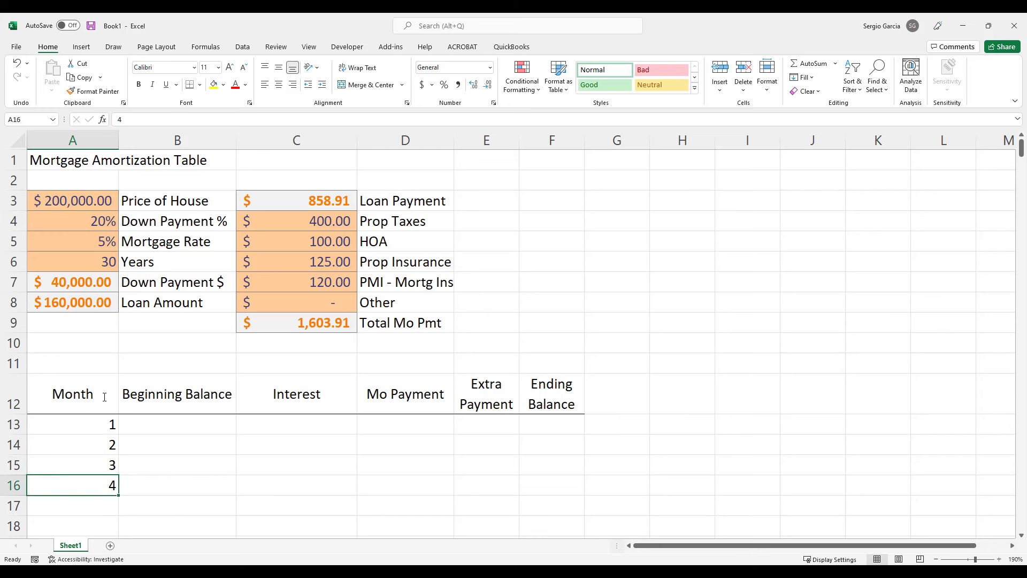
key("Return")
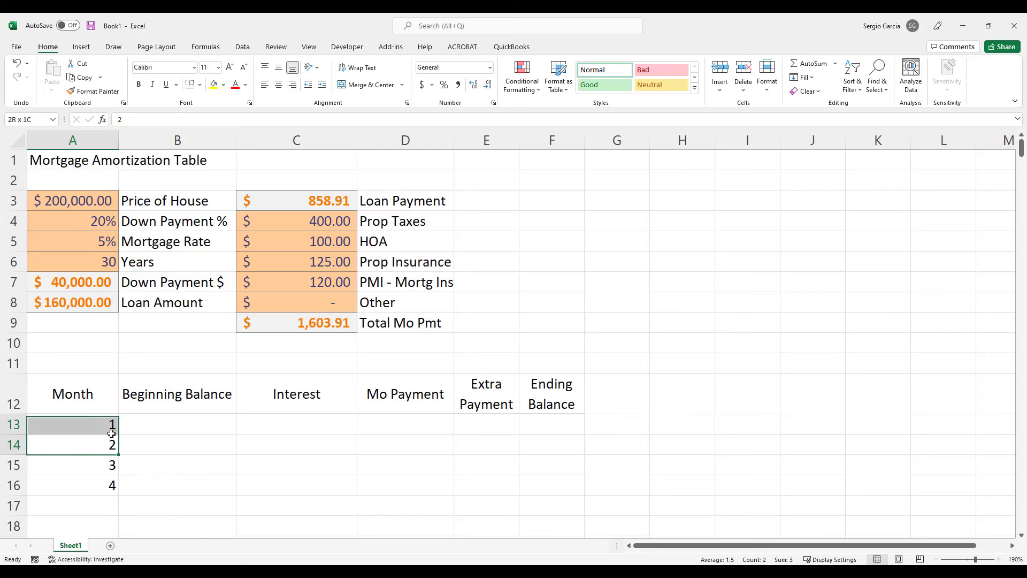
Step: Extend the month number series down column A to 400 in A412 and return to the start of the table
left_click_drag(109, 426, 123, 530)
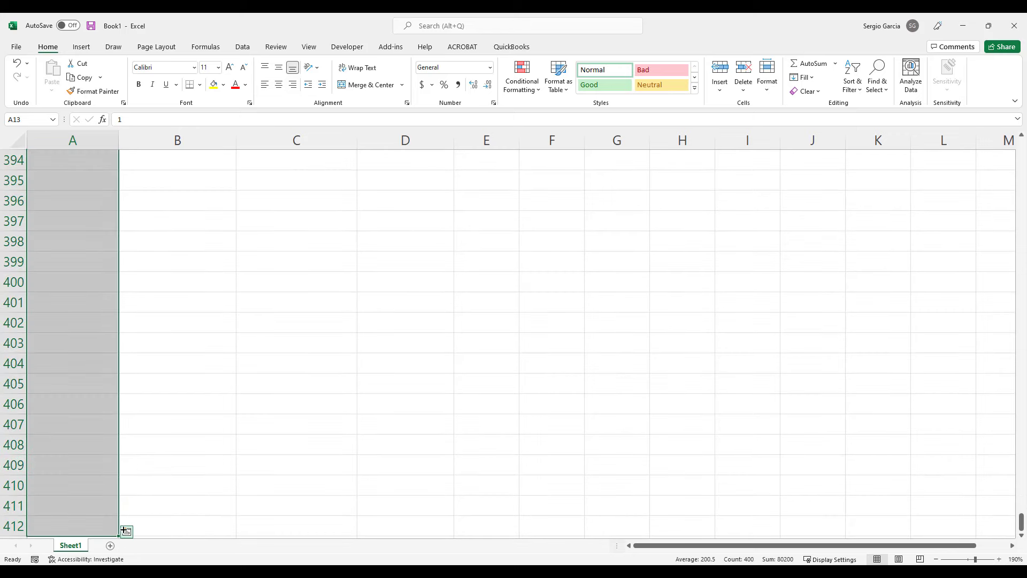
left_click(173, 477)
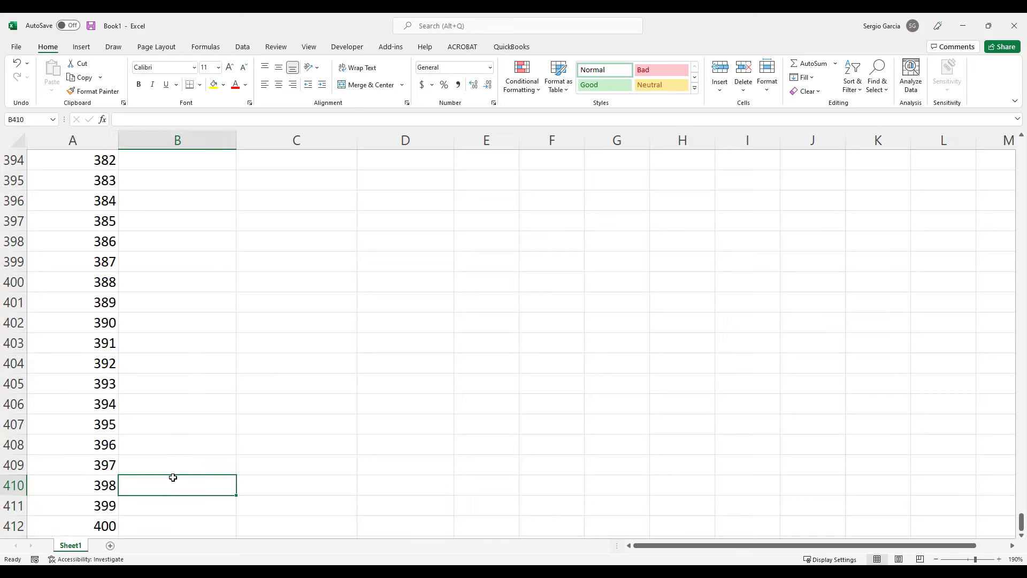
key("ctrl+Up")
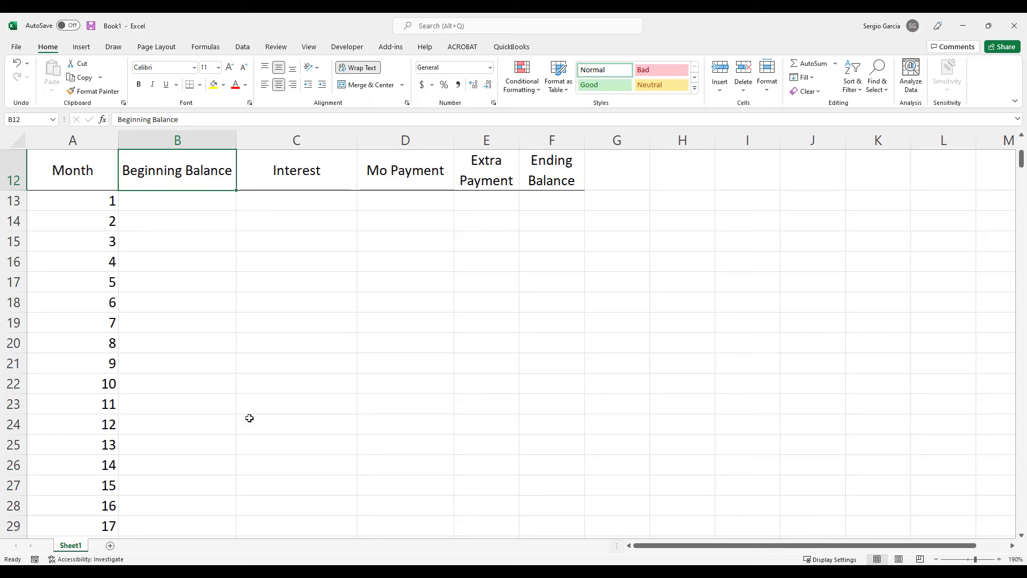
left_click(100, 384)
scroll(98, 384, "up", 4)
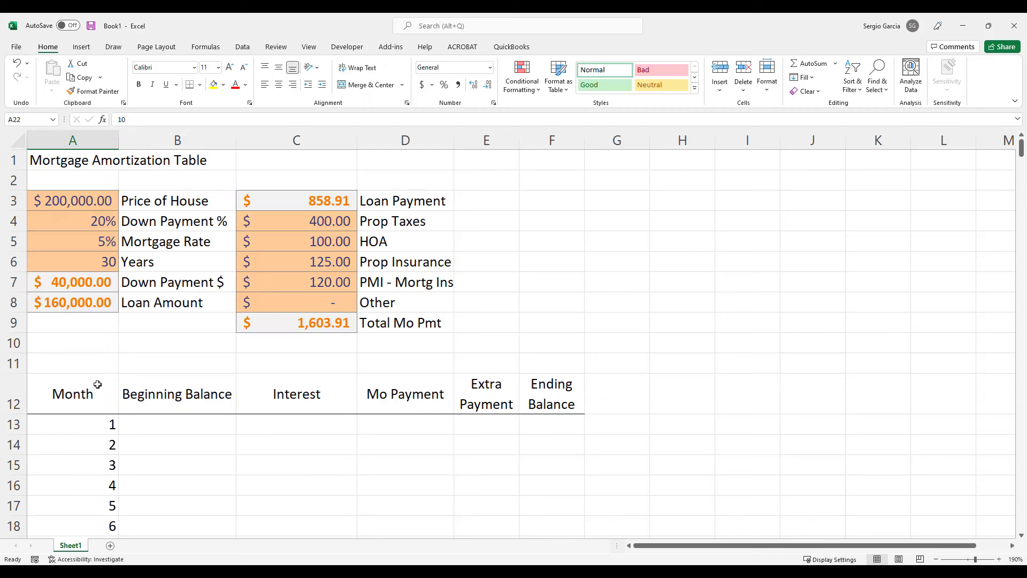
Step: Link the first beginning balance in B13 to the loan amount with =A8 and apply the Linked Cell style
left_click(209, 423)
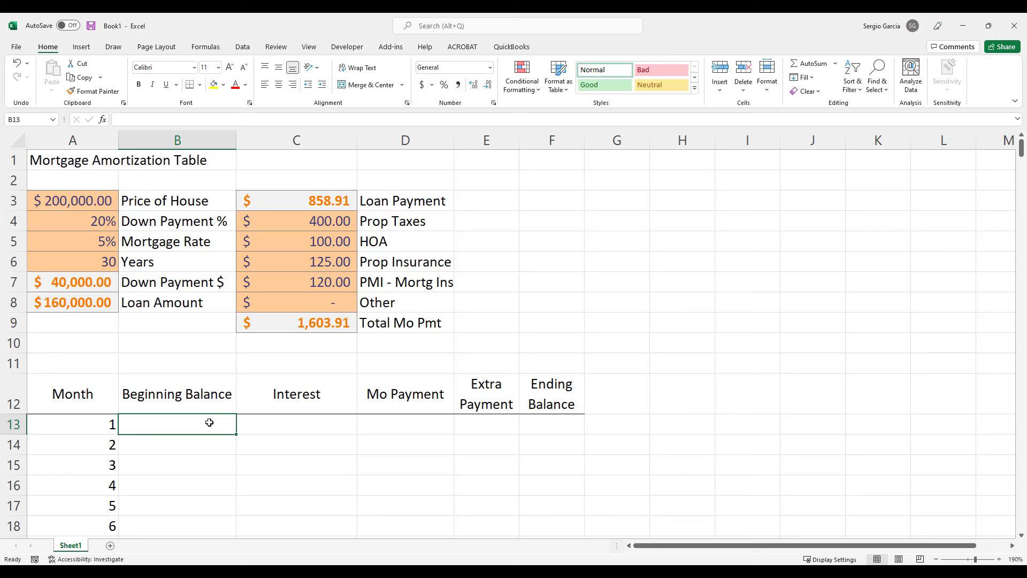
type("=")
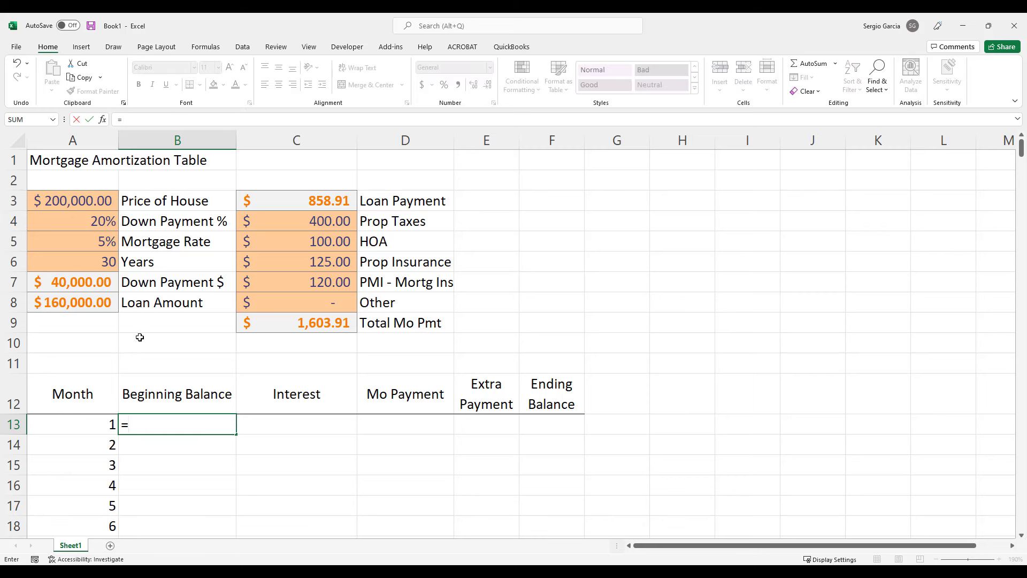
left_click(77, 300)
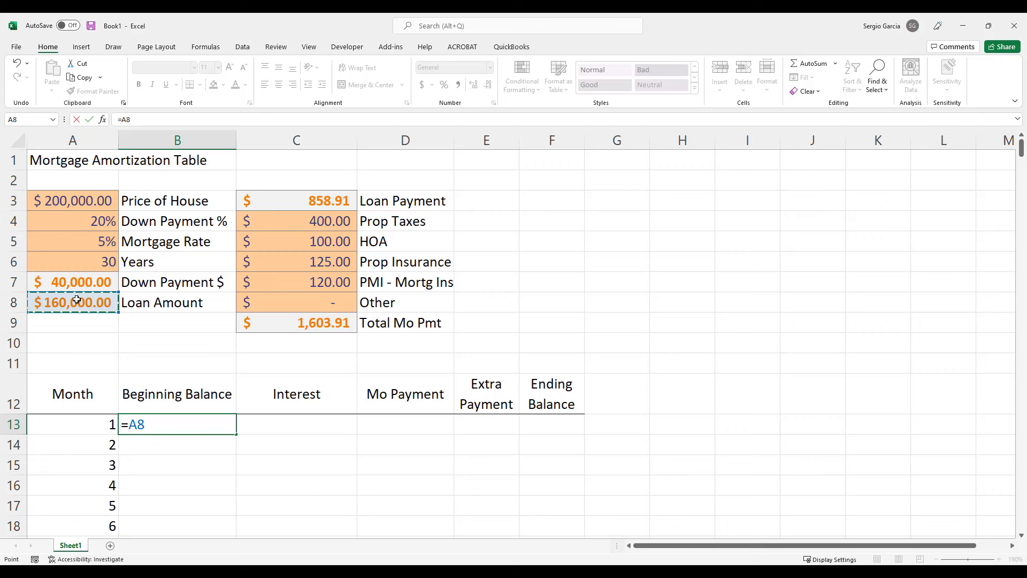
key("Return")
left_click(165, 428)
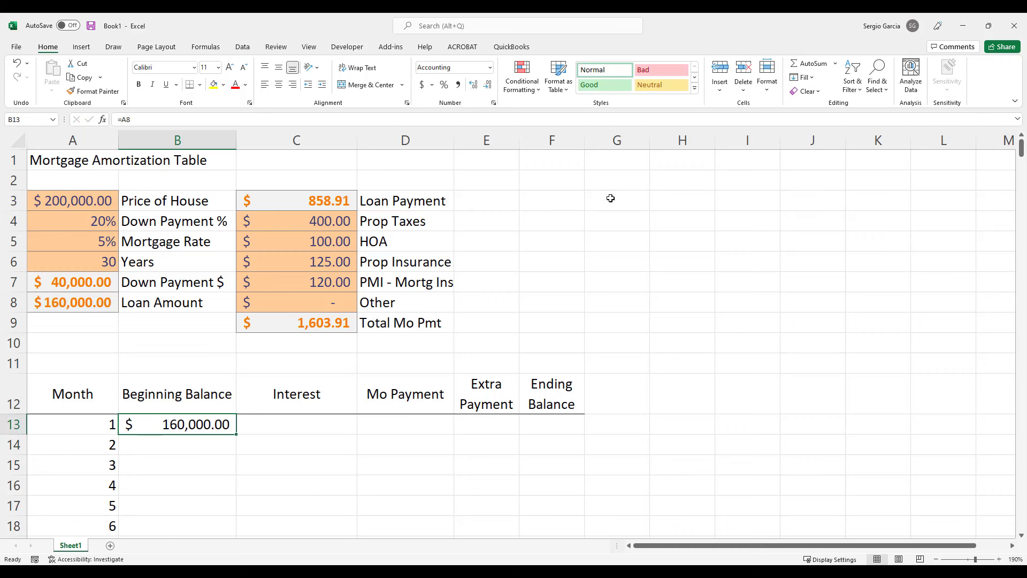
left_click(695, 89)
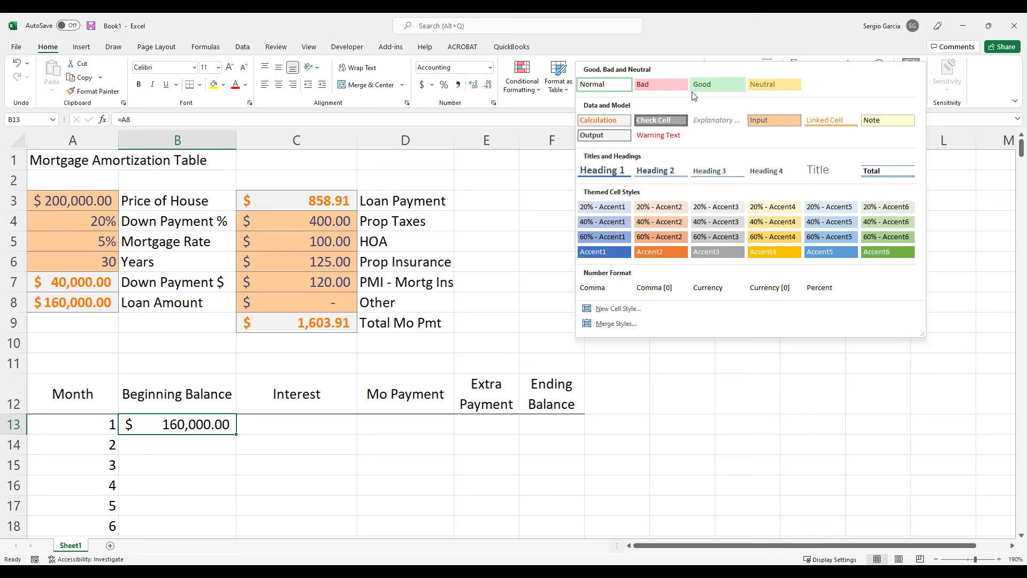
left_click(832, 130)
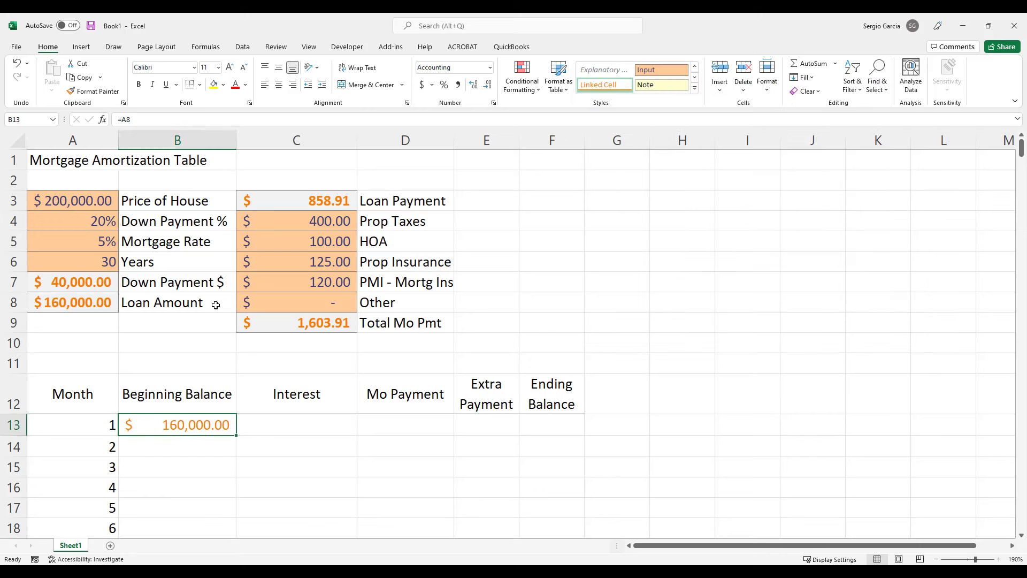
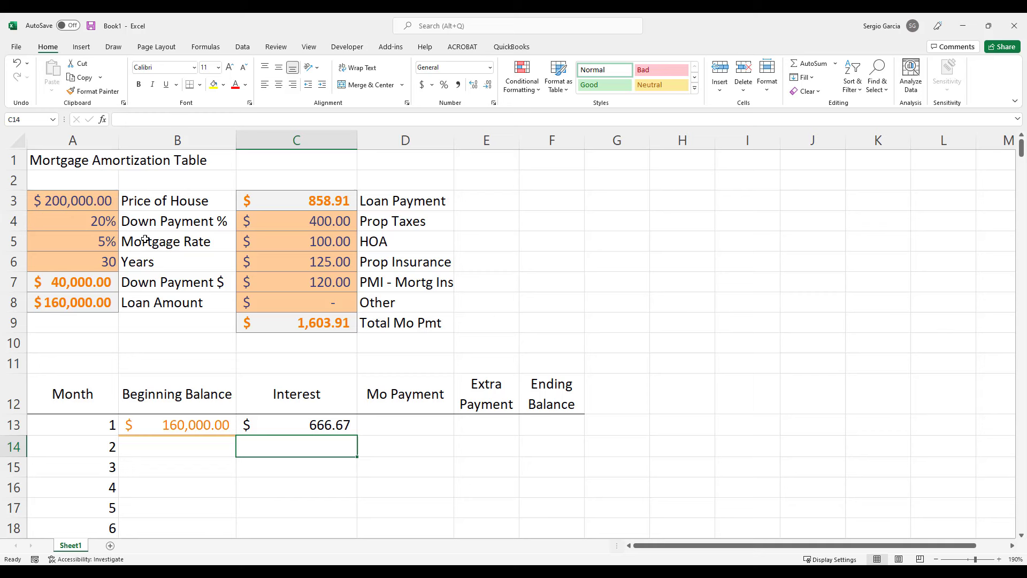
Step: Link the first monthly payment in D13 to the loan payment with the absolute reference =$C$3
key("Up")
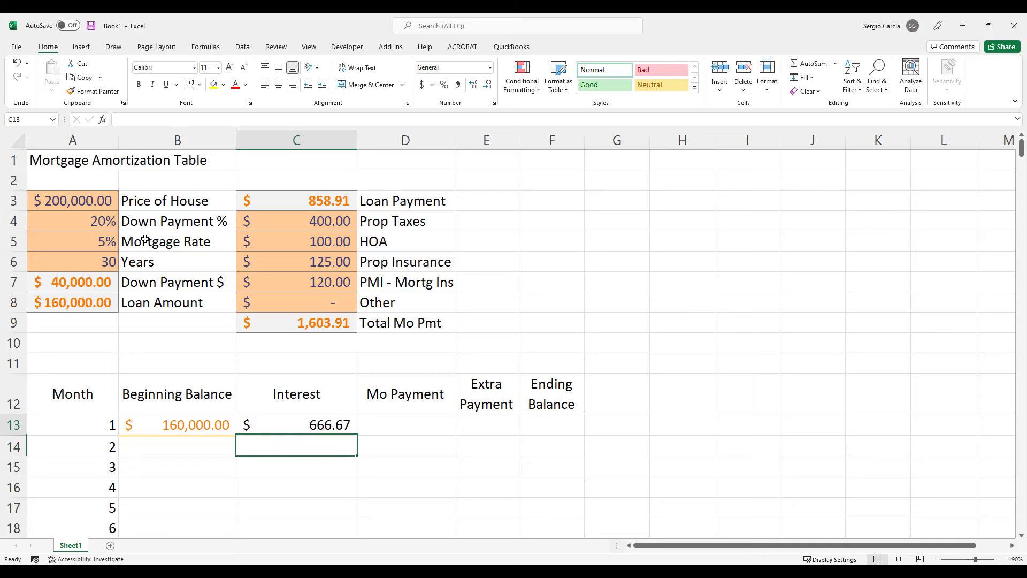
key("Right")
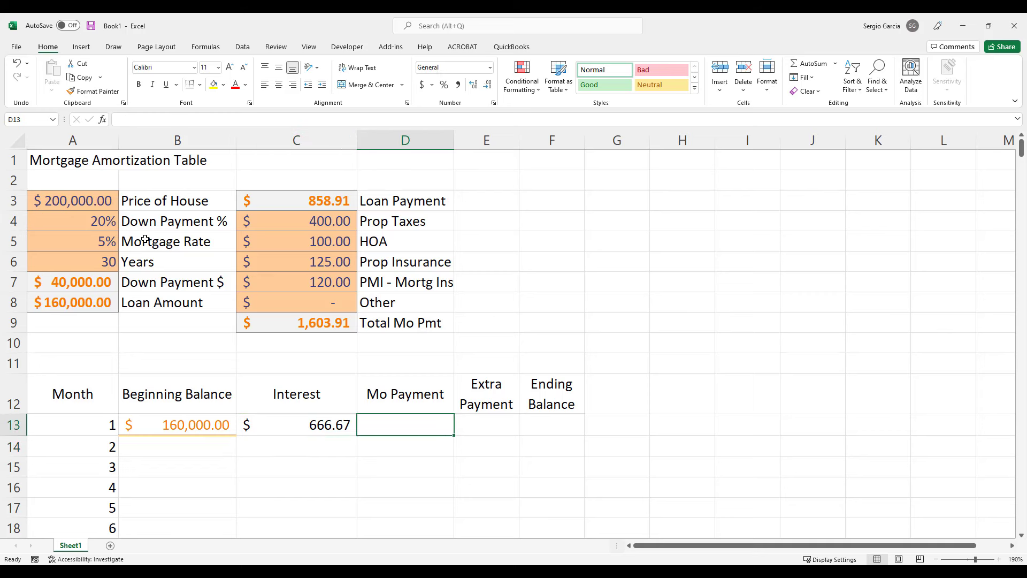
type("=")
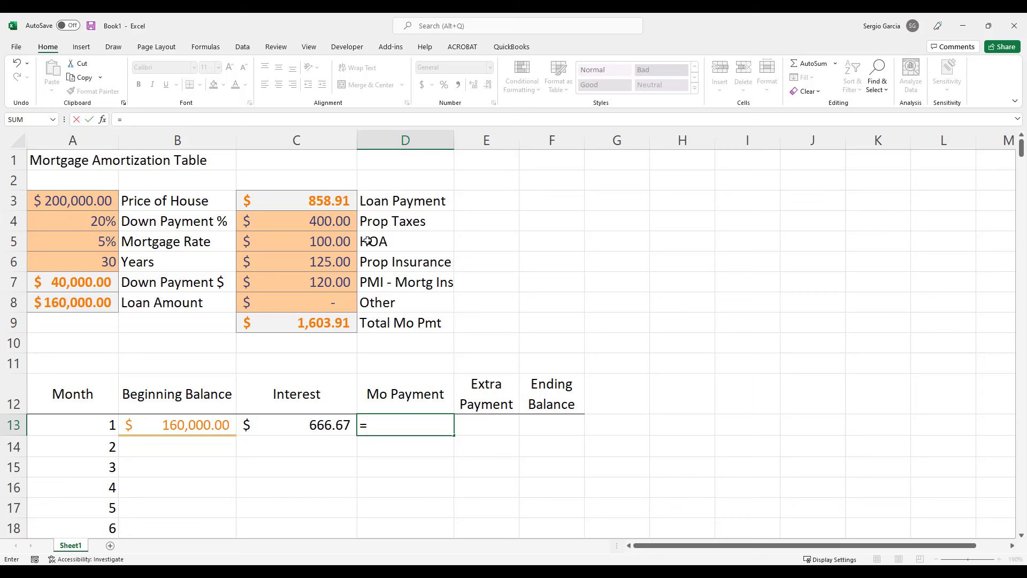
left_click(335, 201)
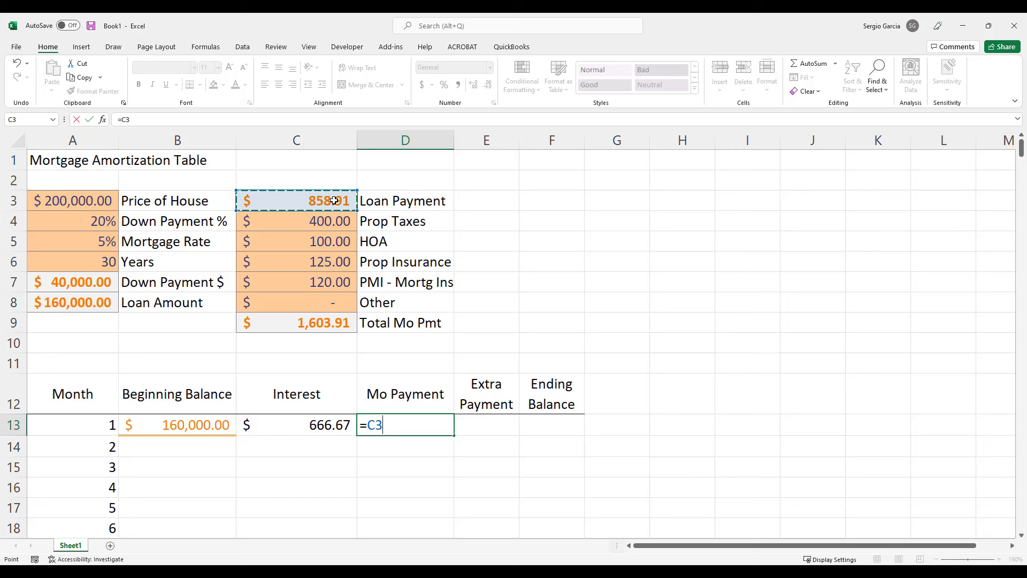
key("F4")
key("Return")
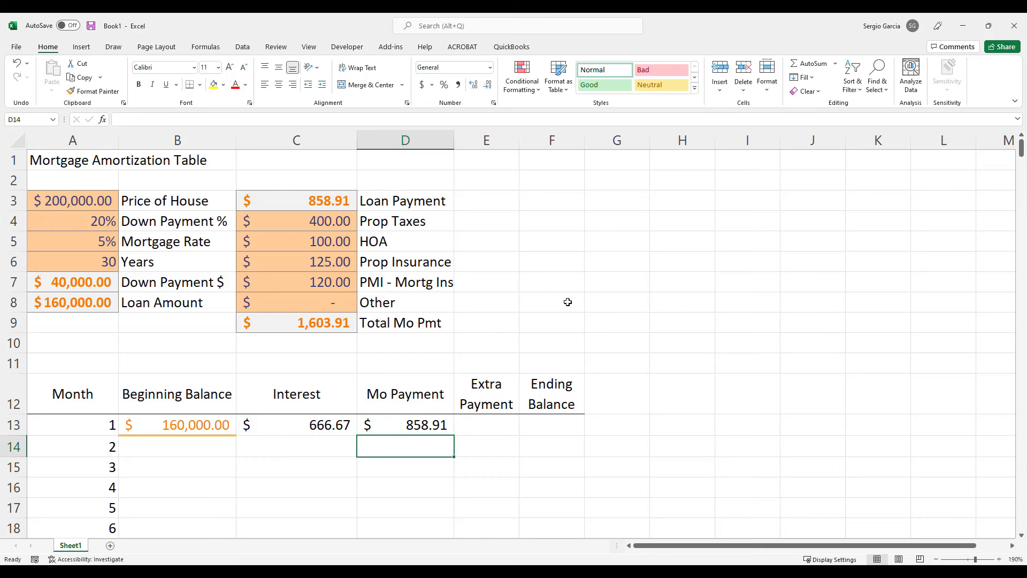
Step: Add an Extra Payment label in D10 and enter 0 as its amount in C10
left_click(486, 424)
left_click(351, 345)
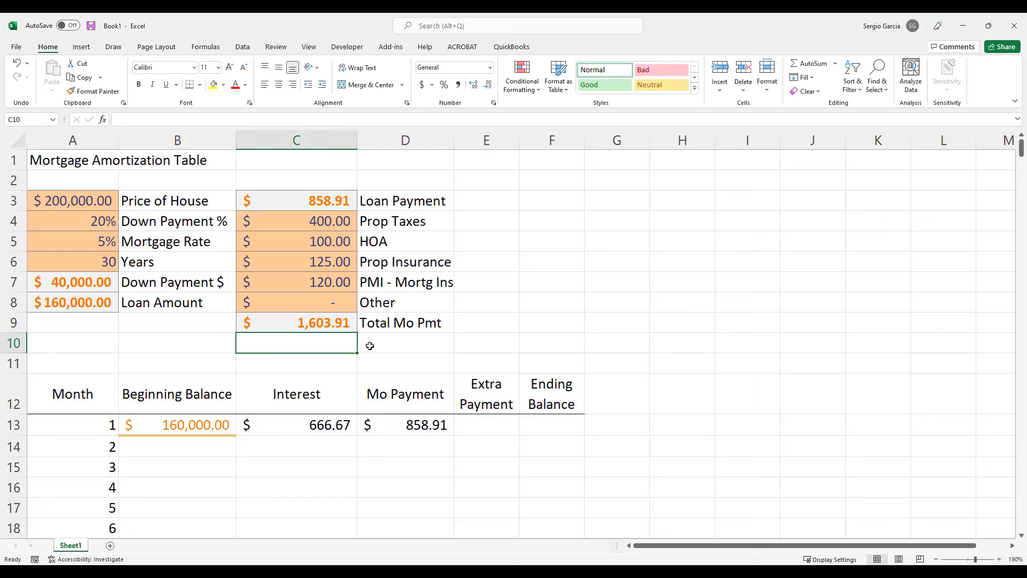
left_click(382, 347)
type("Extra ")
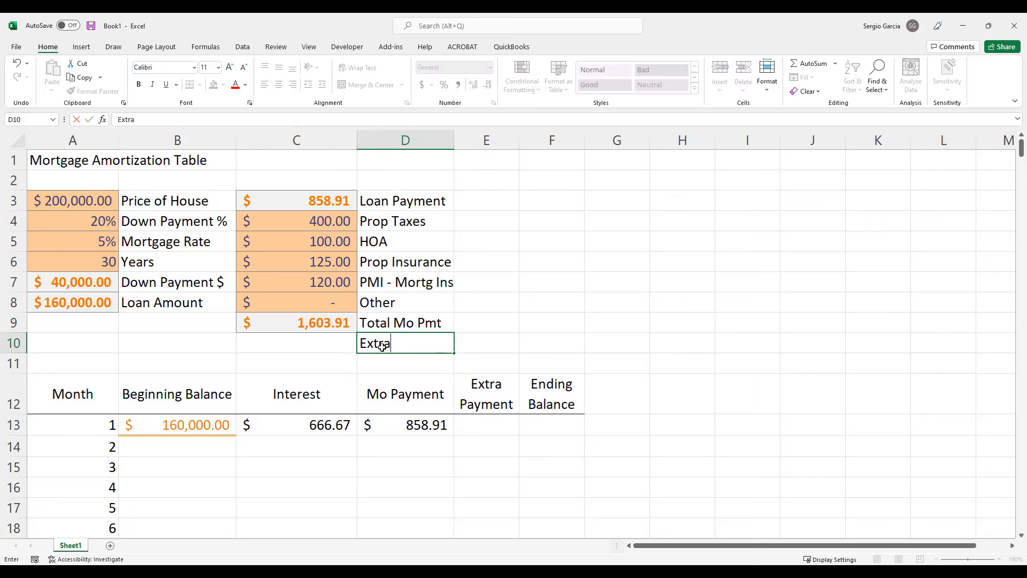
type("Payment")
key("Left")
type("0")
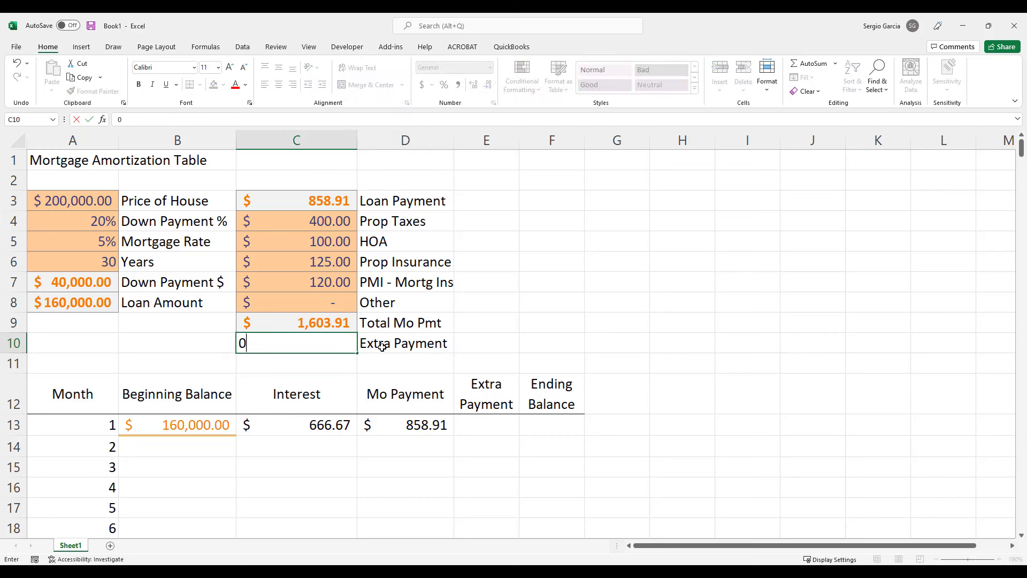
key("Return")
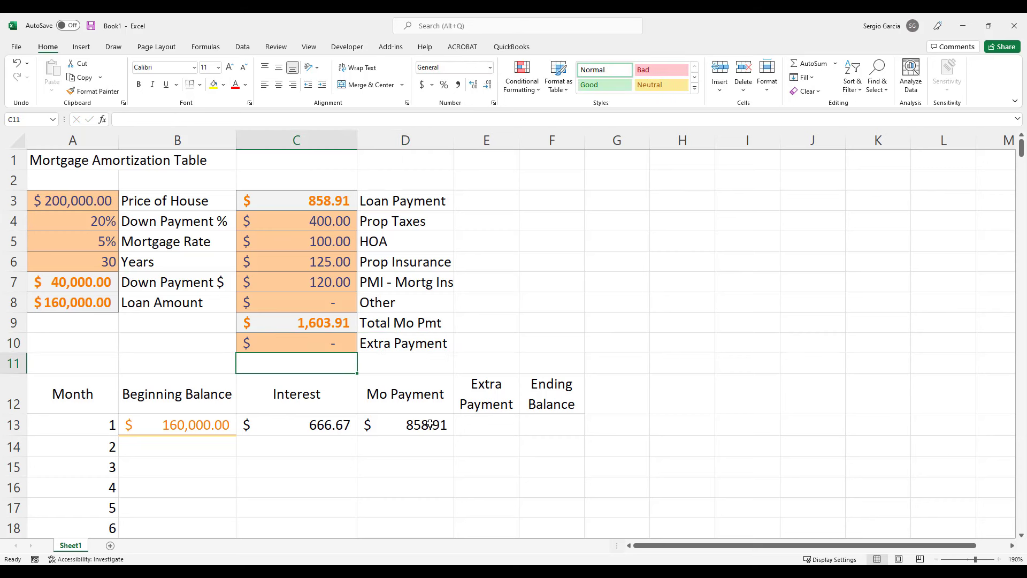
Step: Link the first extra payment in E13 to the extra payment amount with the absolute reference =$C$10
left_click(489, 426)
type("=")
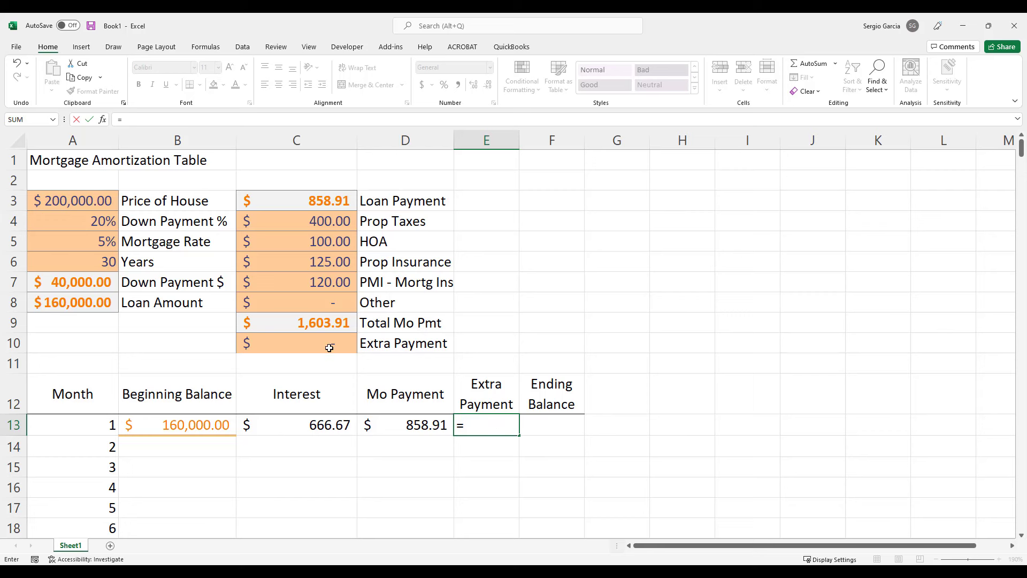
left_click(324, 346)
key("F4")
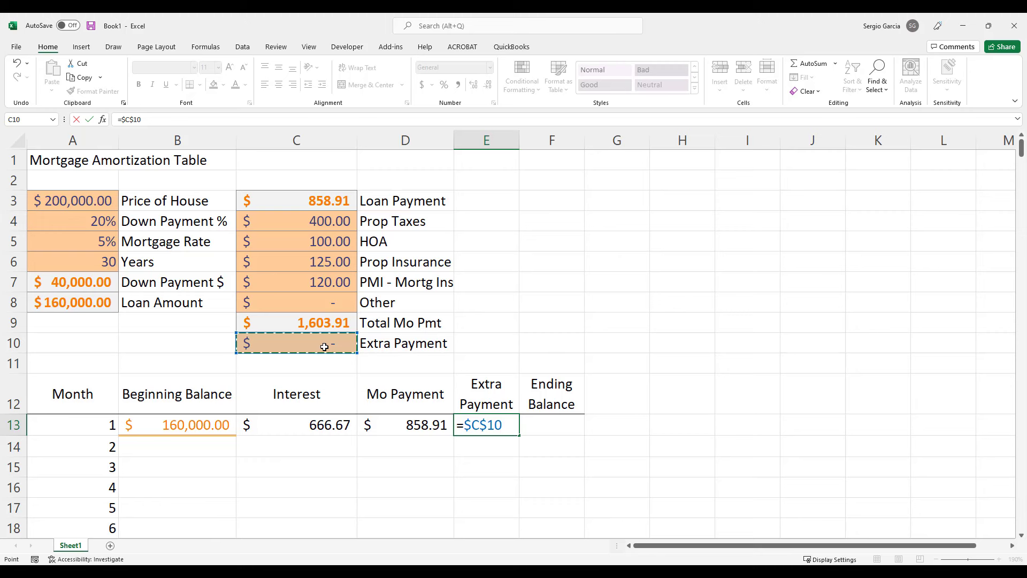
key("Return")
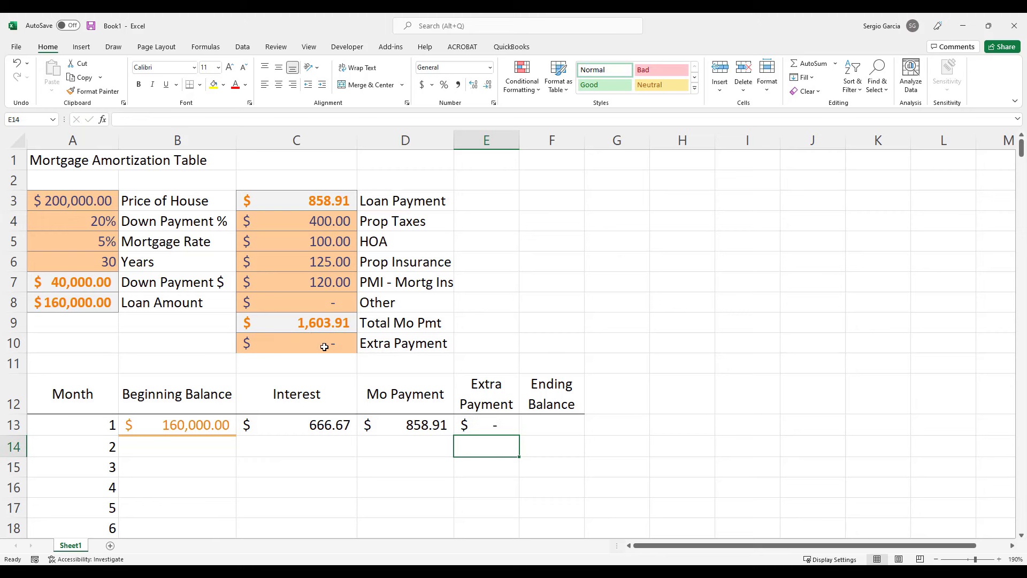
Step: Calculate the first ending balance in F13 with the formula =B13+C13-(D13+E13)
left_click(551, 427)
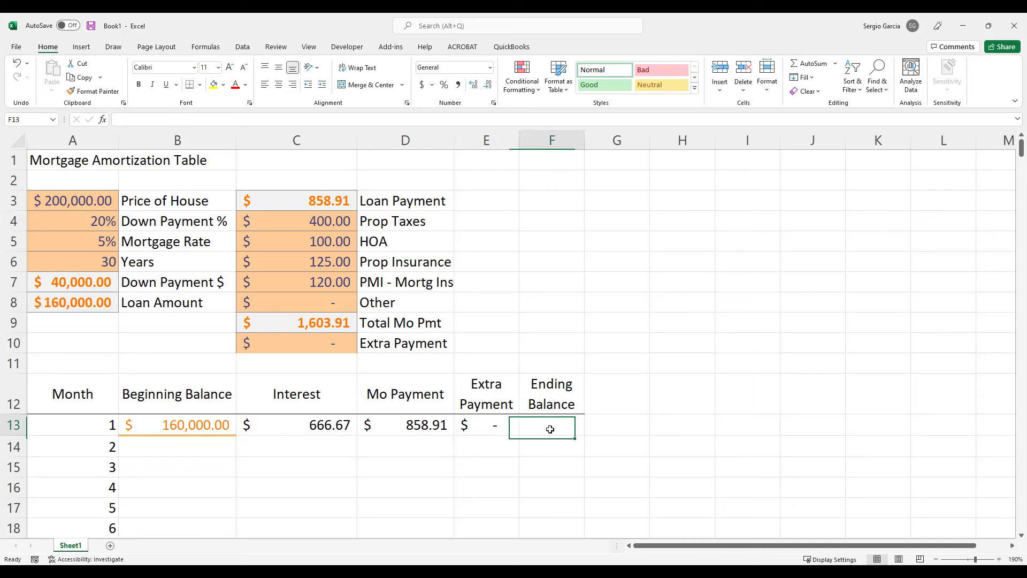
type("=")
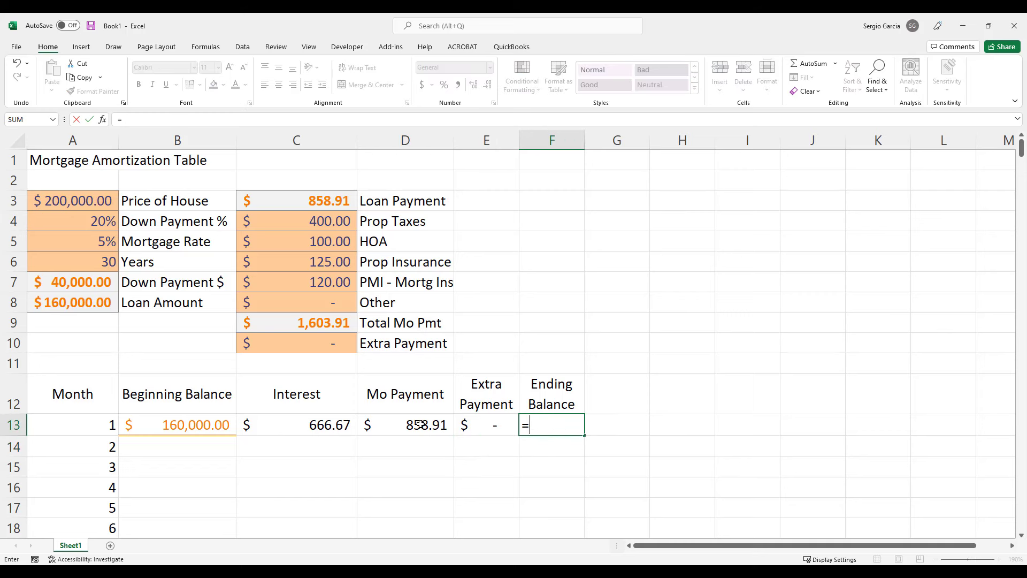
left_click(172, 430)
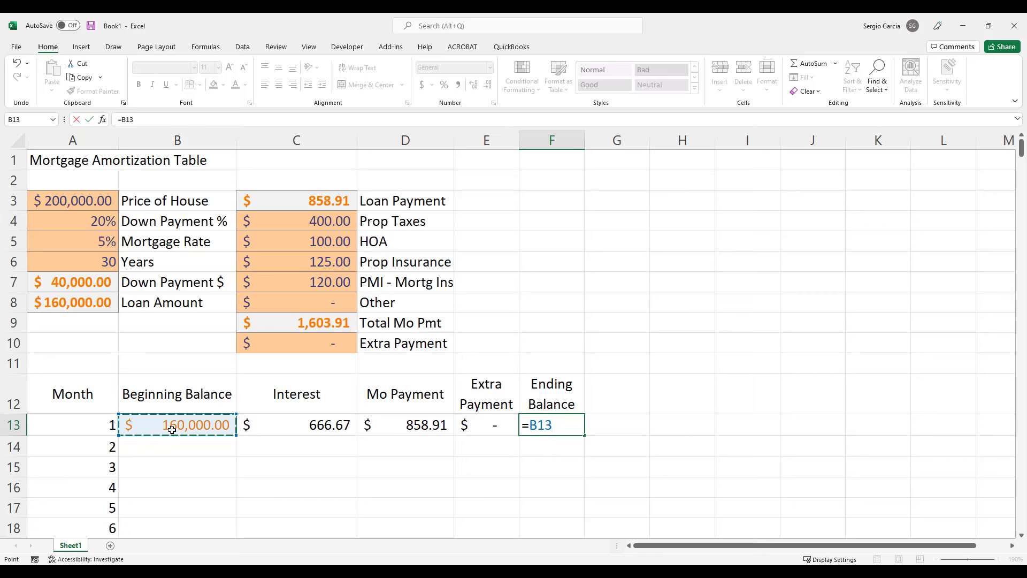
type("+")
left_click(283, 428)
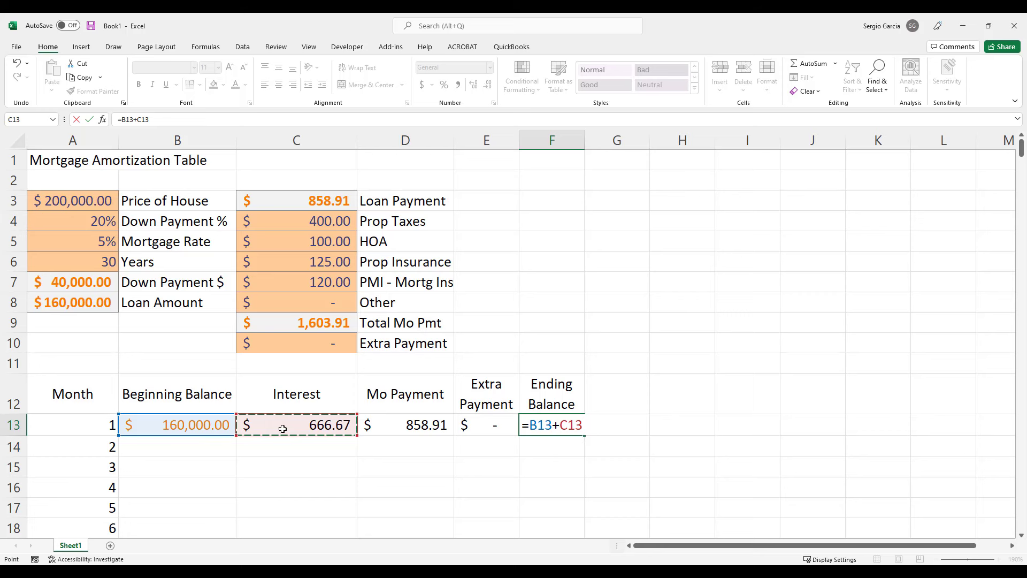
type("-(")
left_click(410, 428)
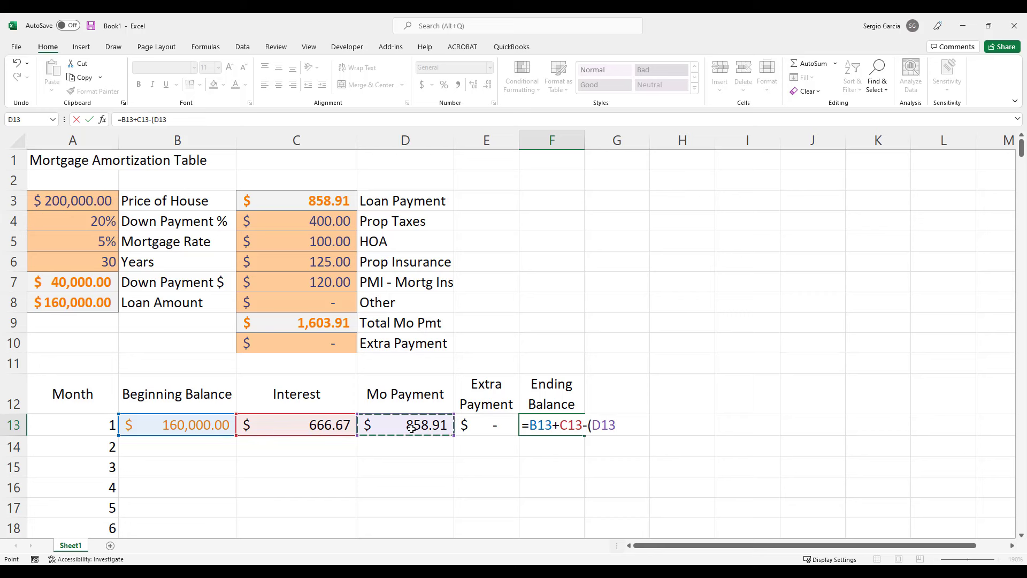
type("+")
left_click(488, 427)
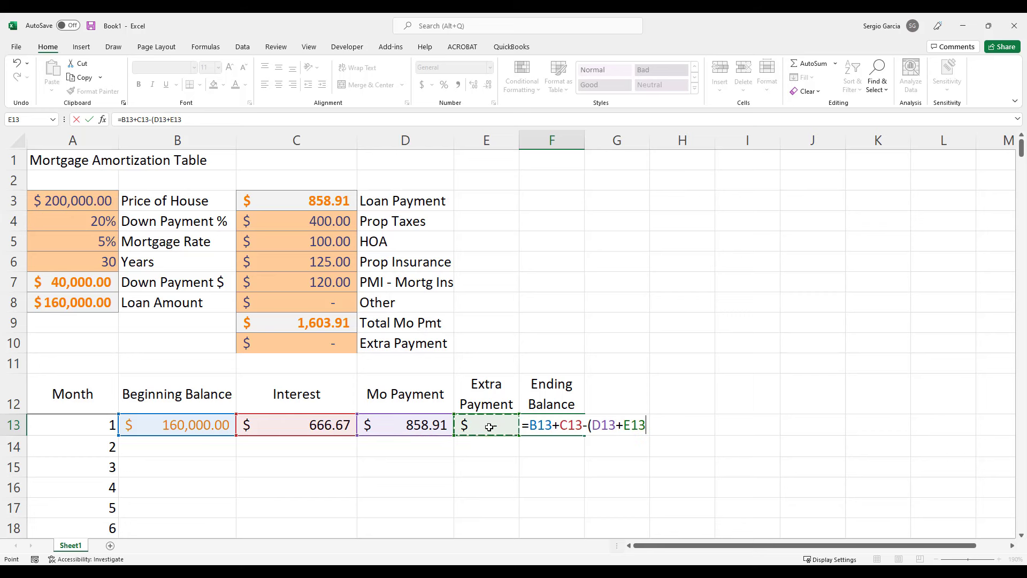
type(")")
key("Return")
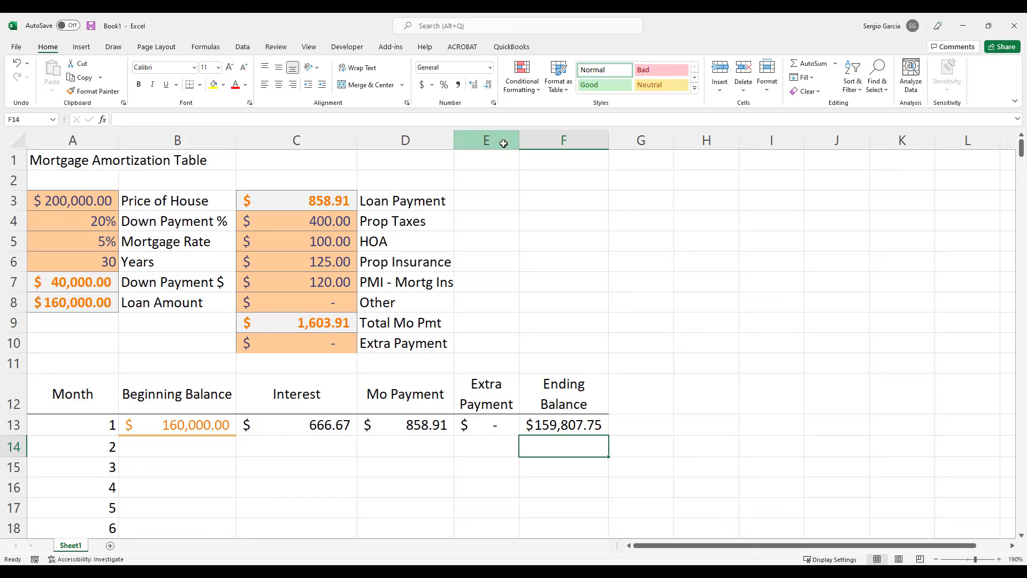
Step: Widen columns E and F together so the Extra Payment and Ending Balance headings each fit on one line
left_click_drag(503, 143, 534, 140)
left_click_drag(609, 142, 615, 147)
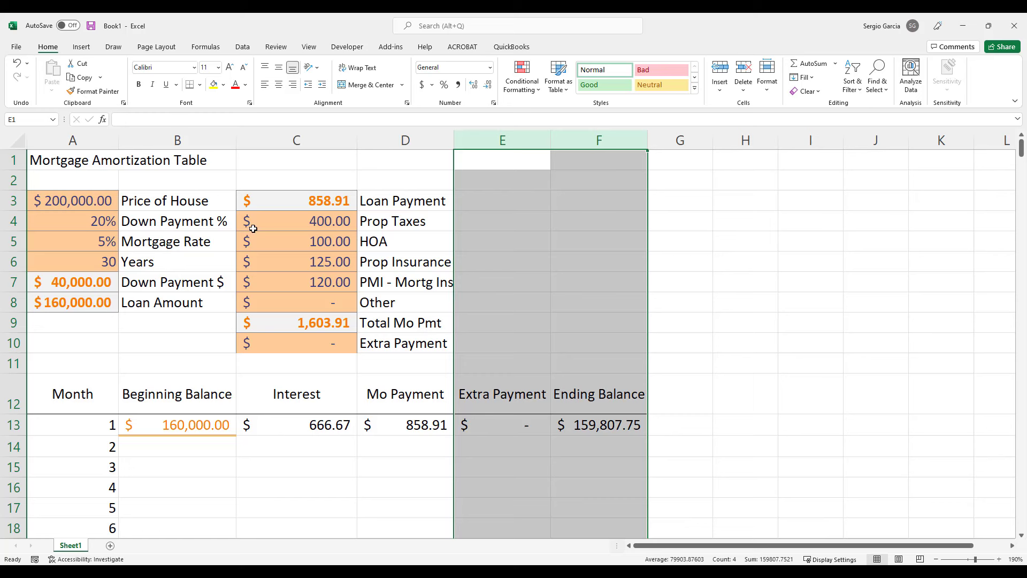
left_click(355, 453)
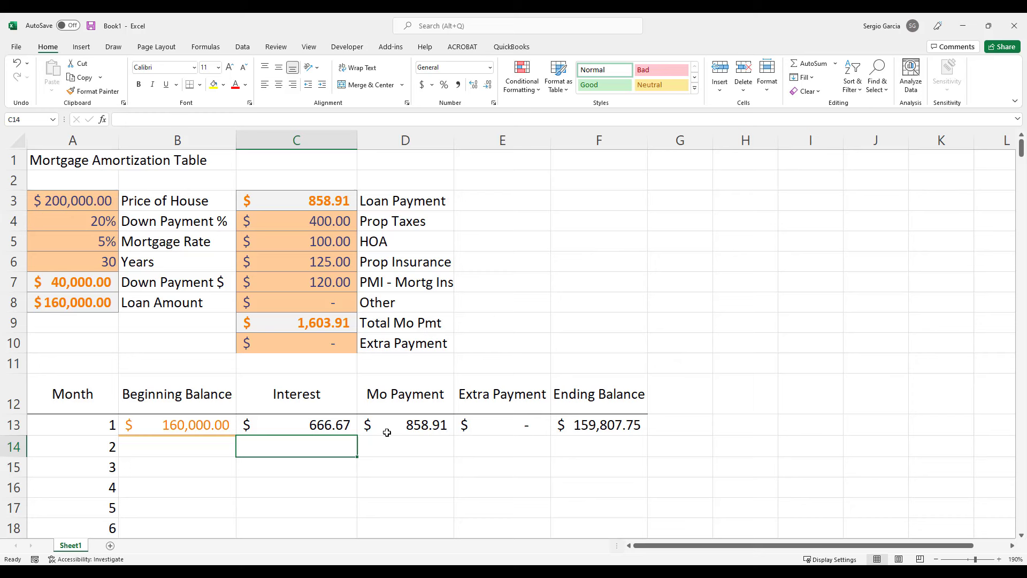
Step: Link the second month's beginning balance in B14 to the first month's ending balance with the formula =F13
left_click(220, 446)
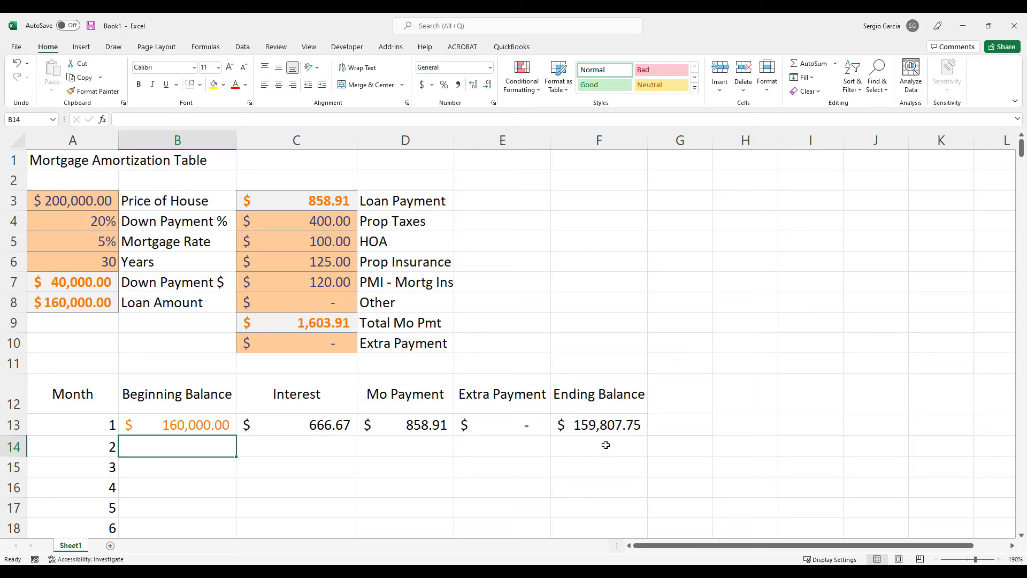
left_click(606, 428)
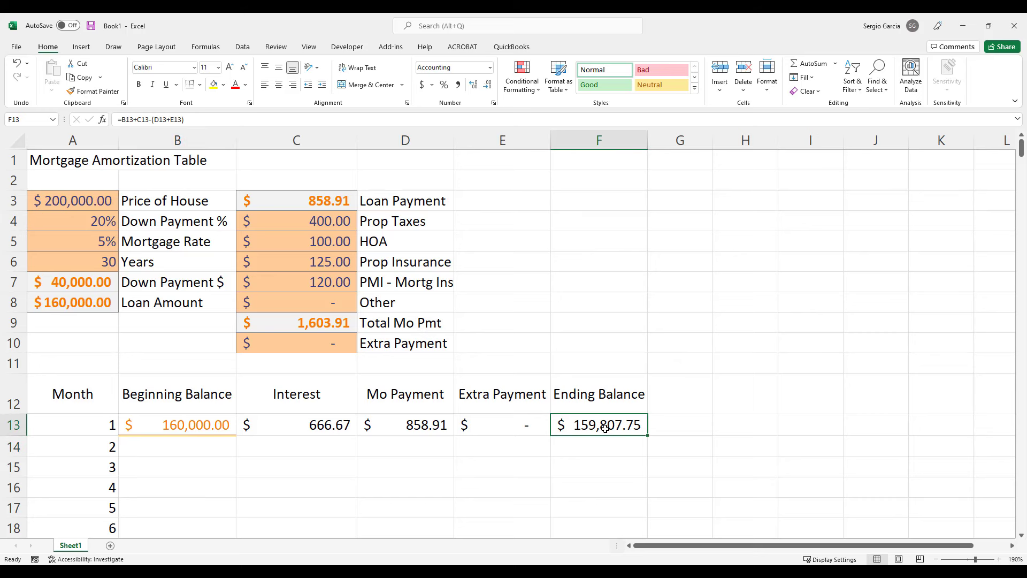
left_click(200, 448)
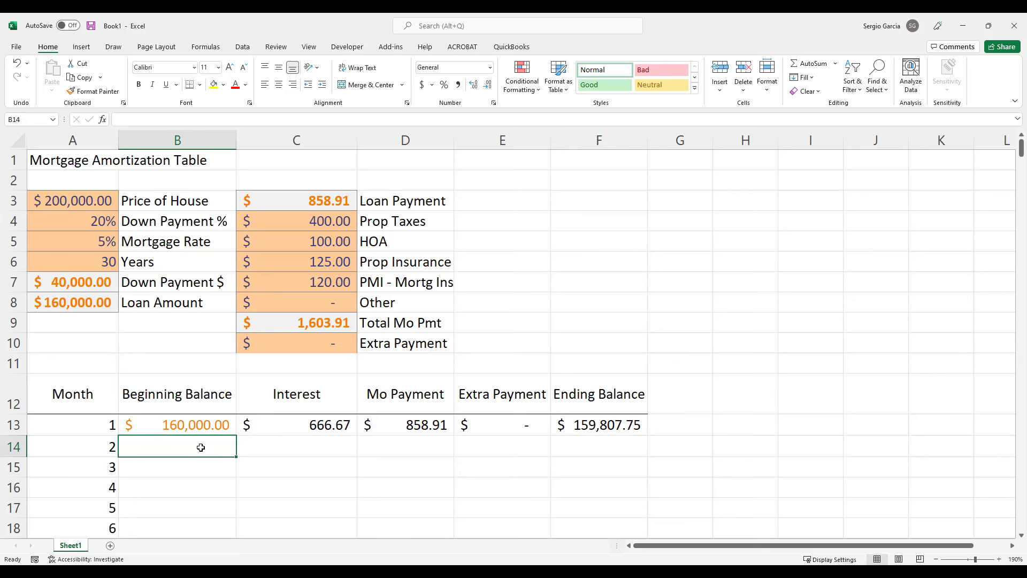
type("=")
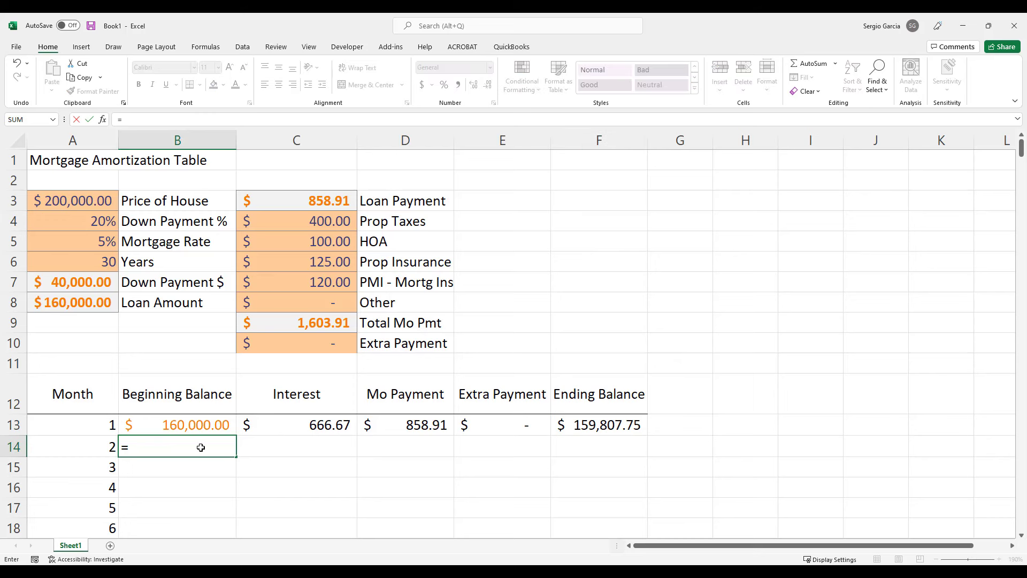
left_click(593, 427)
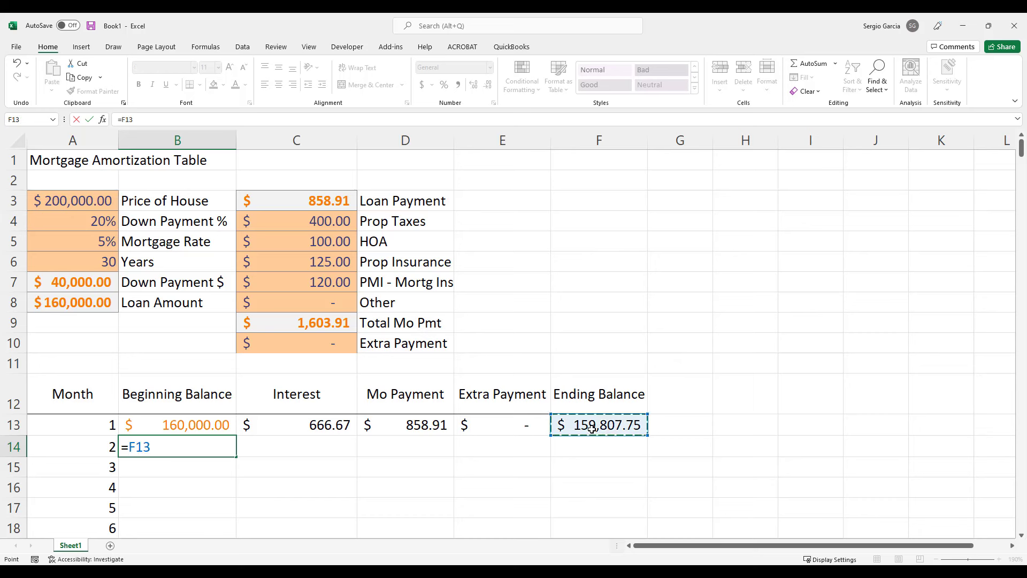
key("Return")
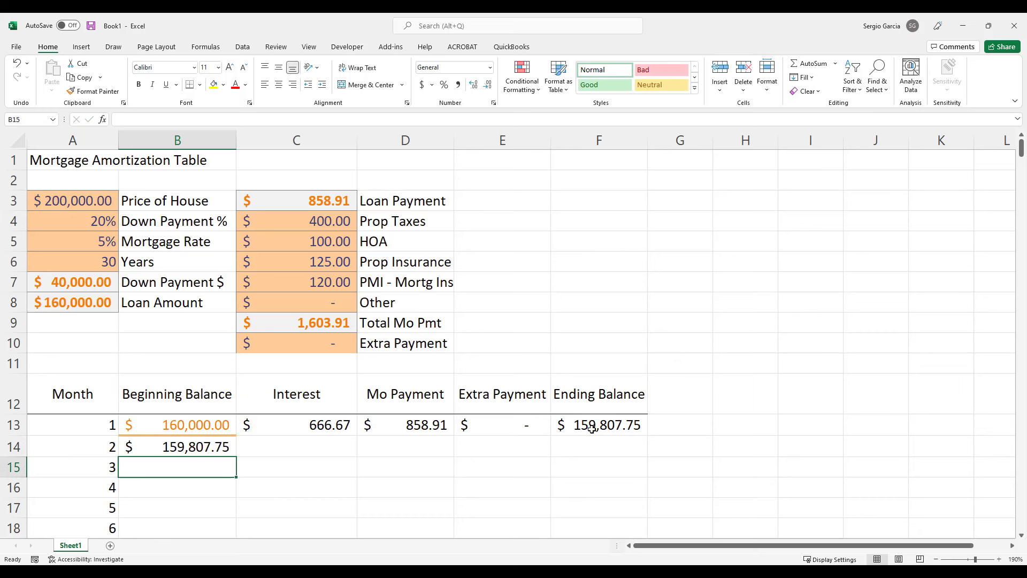
Step: Copy the month 1 interest, payment, extra payment and ending balance formulas from C13:F13 into row 14
left_click(196, 442)
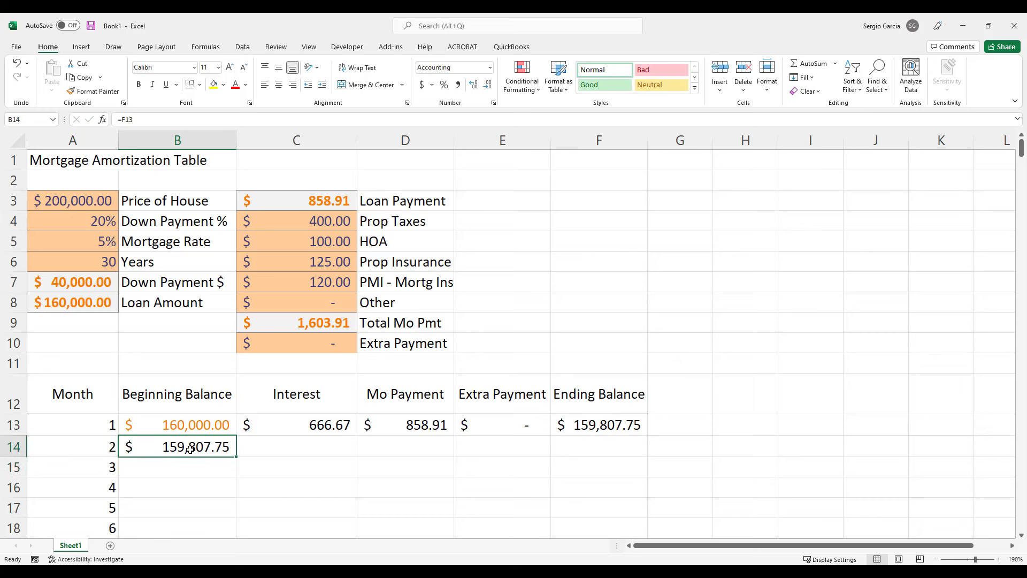
left_click(295, 450)
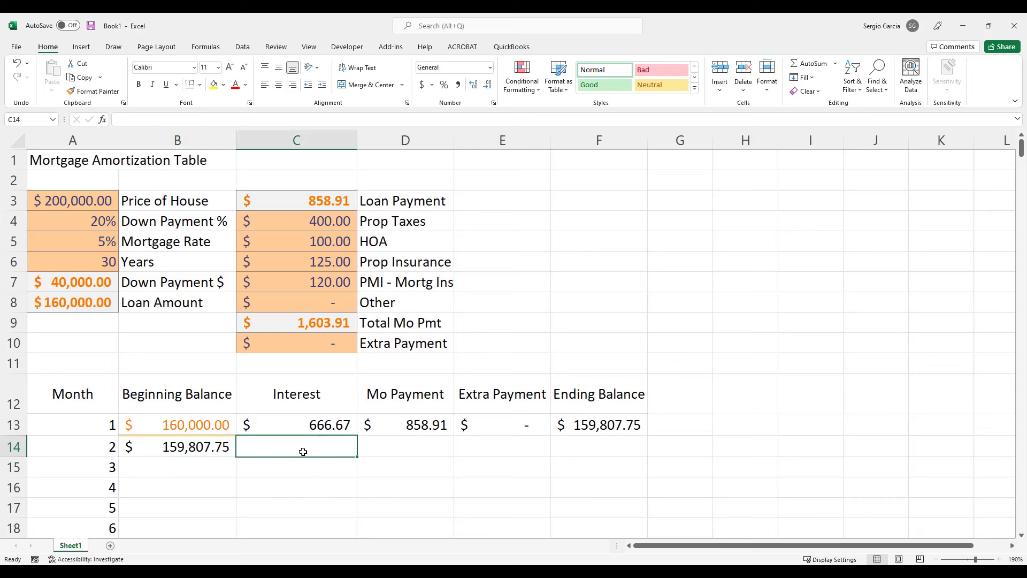
left_click_drag(319, 423, 576, 427)
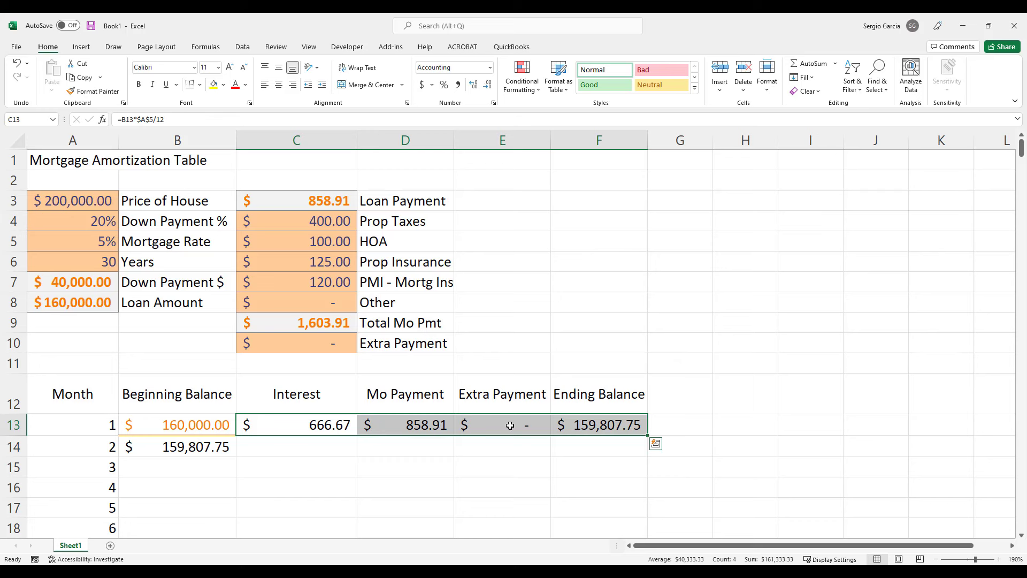
left_click_drag(321, 427, 589, 423)
key("ctrl+c")
left_click(342, 450)
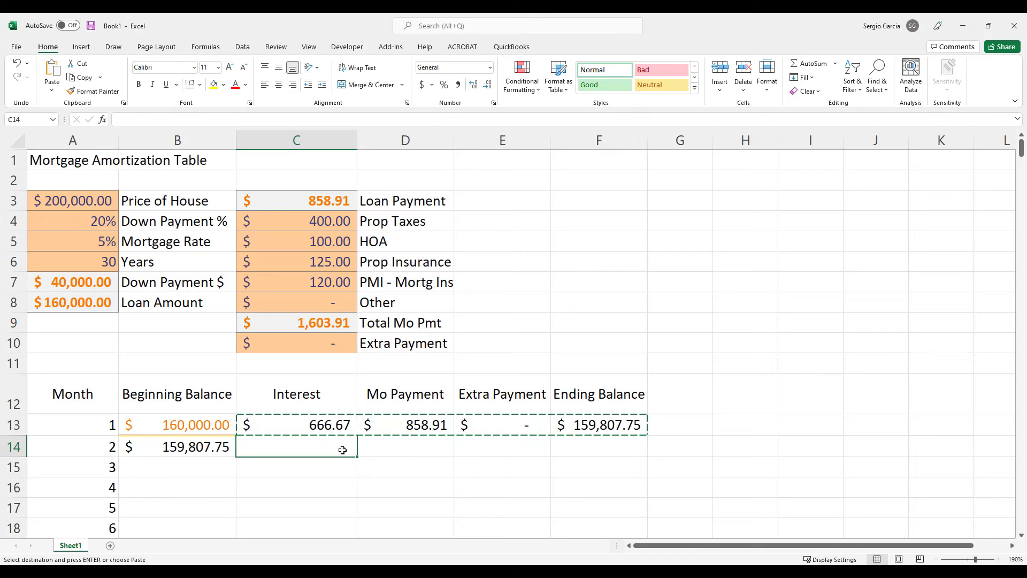
key("ctrl+v")
Step: Check the cell references in the month 2 interest, monthly payment and extra payment formulas in C14, D14 and E14
double_click(342, 450)
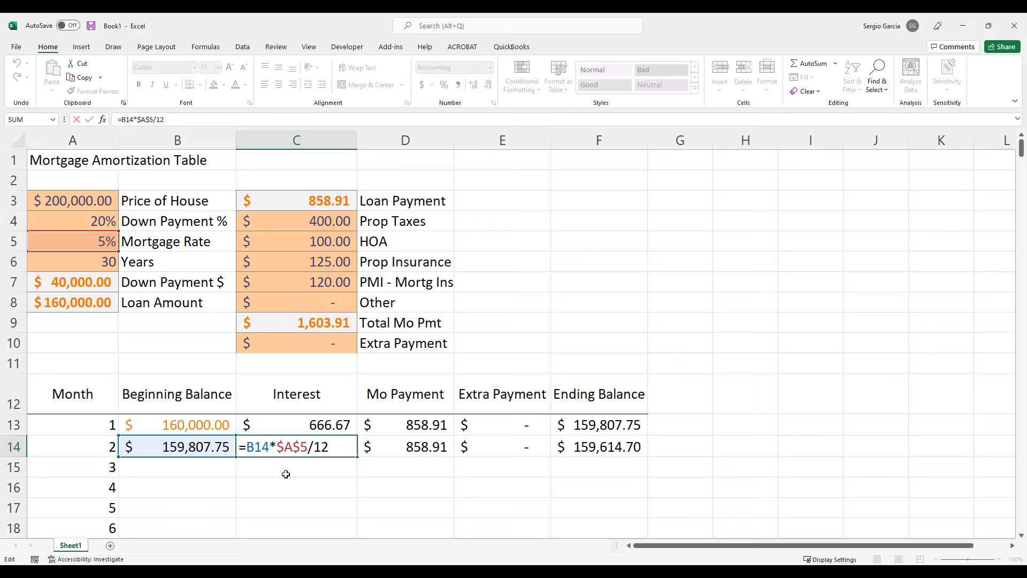
double_click(417, 454)
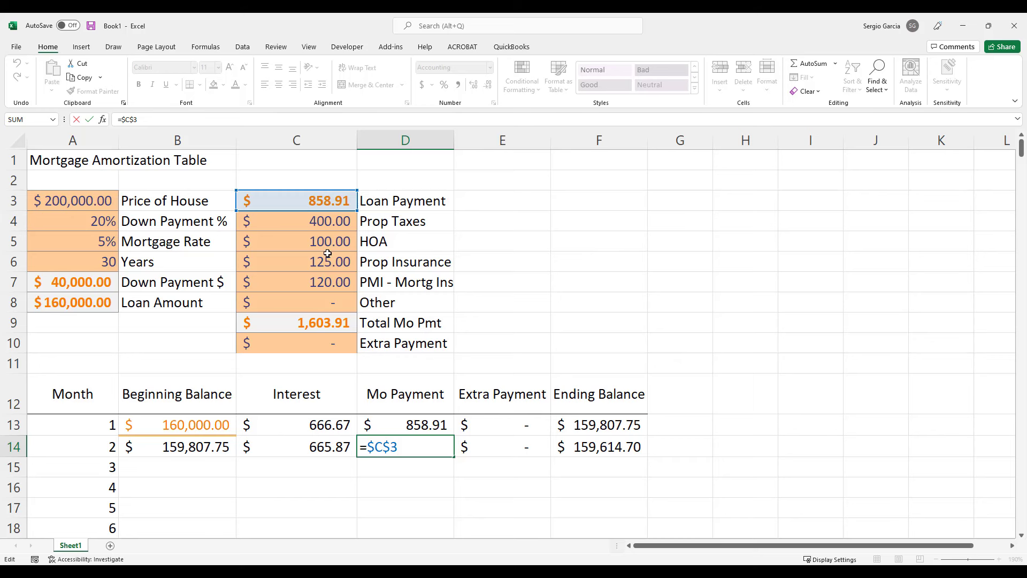
key("Return")
double_click(494, 444)
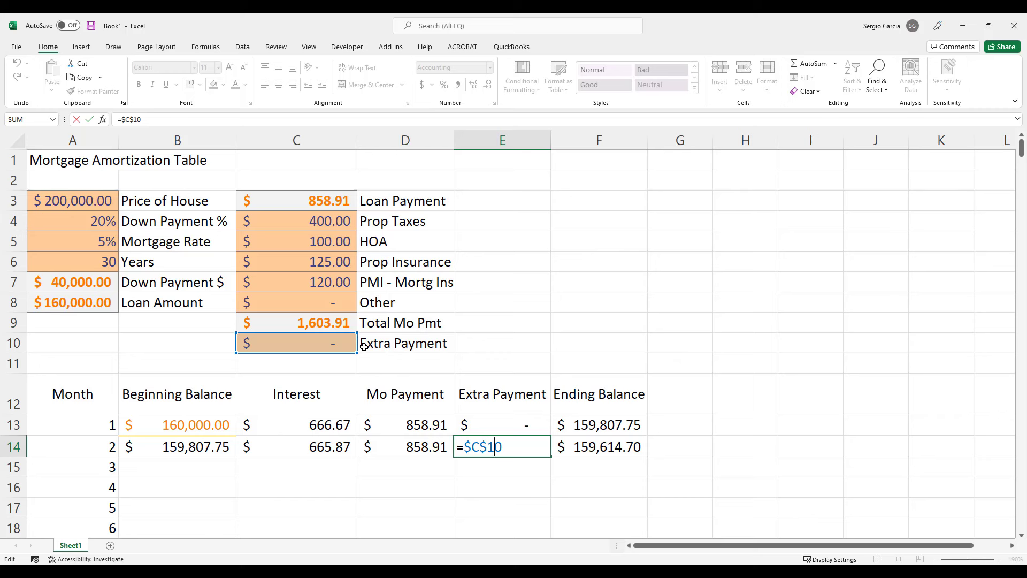
key("ctrl+Return")
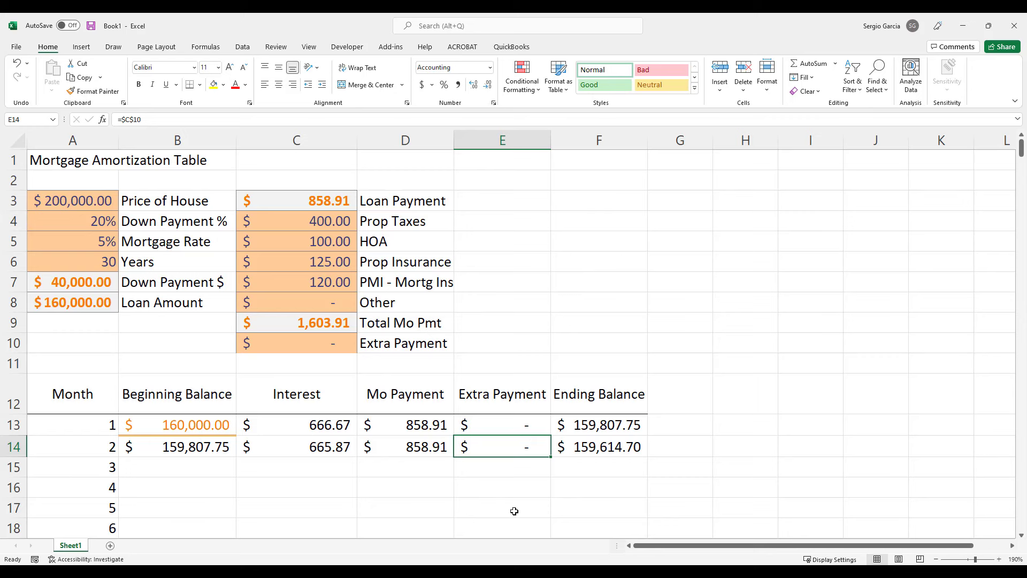
Step: Try a manual extra payment of 100 for month 12 in E24, and clear the cell
scroll(498, 482, "down", 3)
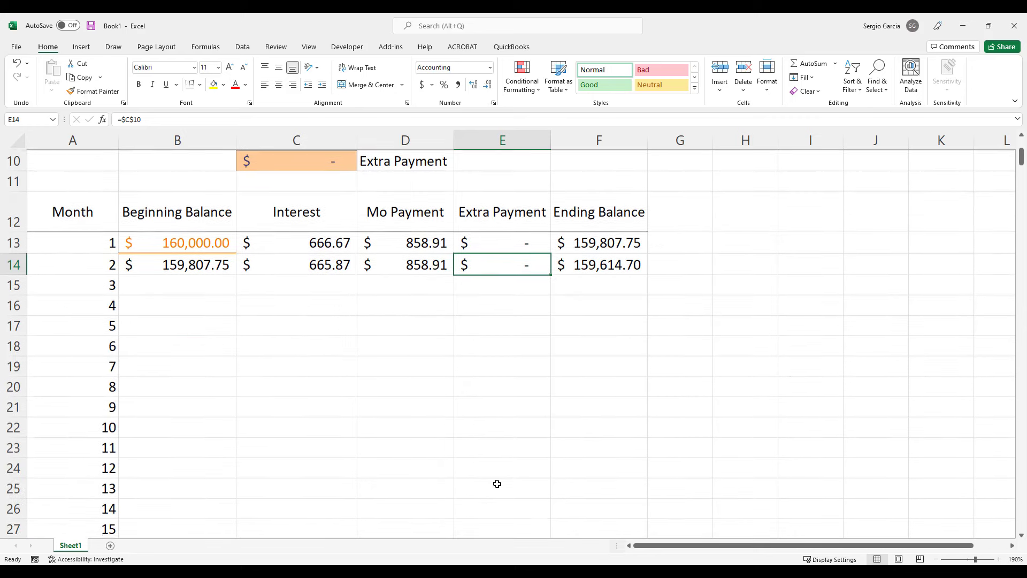
left_click(500, 466)
type("100")
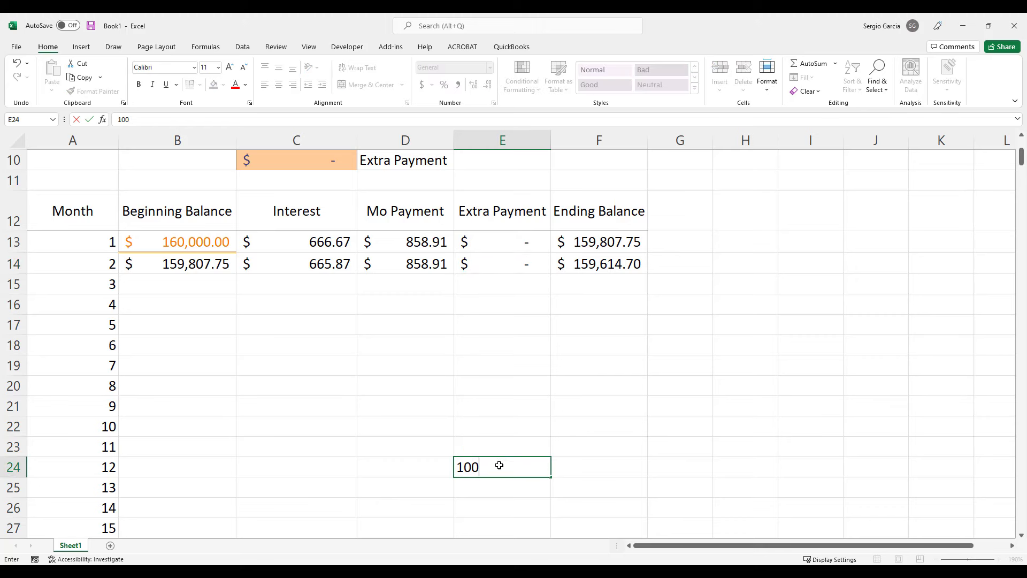
key("Return")
left_click(499, 466)
key("Delete")
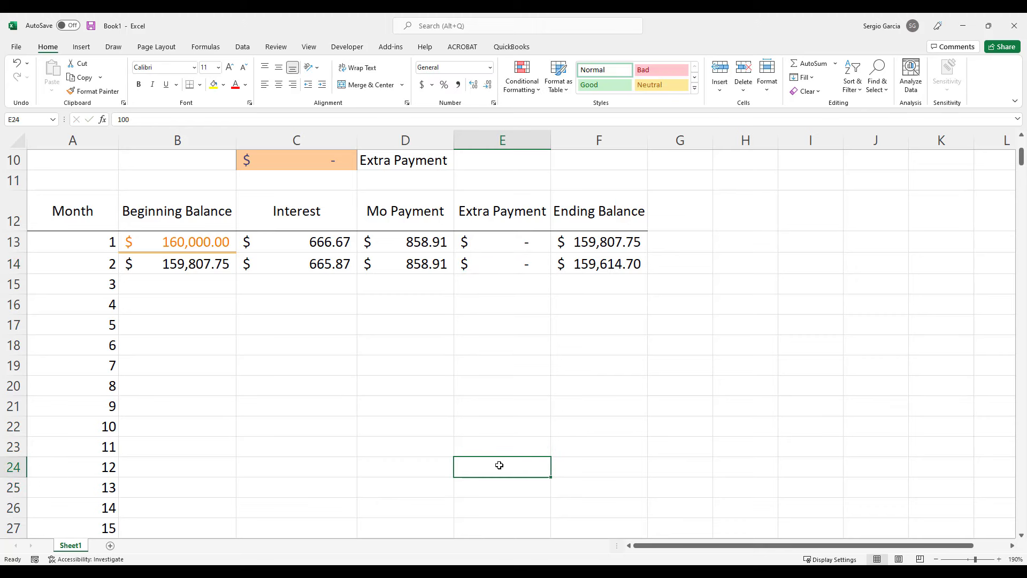
Step: Check the cell references in the month 2 ending balance formula in F14
scroll(498, 460, "up", 3)
double_click(585, 444)
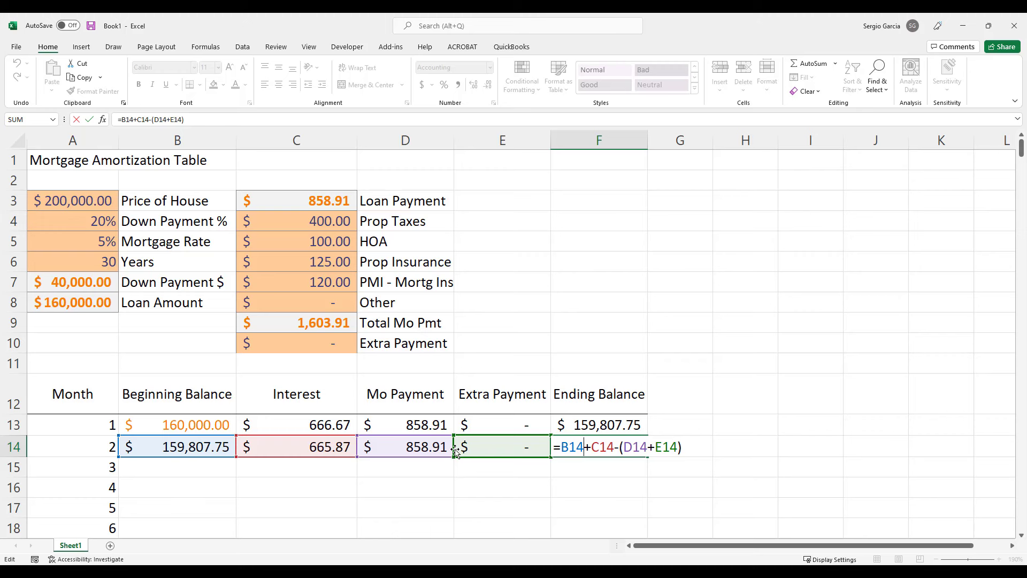
key("Return")
Step: Fill the month 2 formulas in B14:F14 down the whole table to month 400
left_click_drag(210, 446, 589, 450)
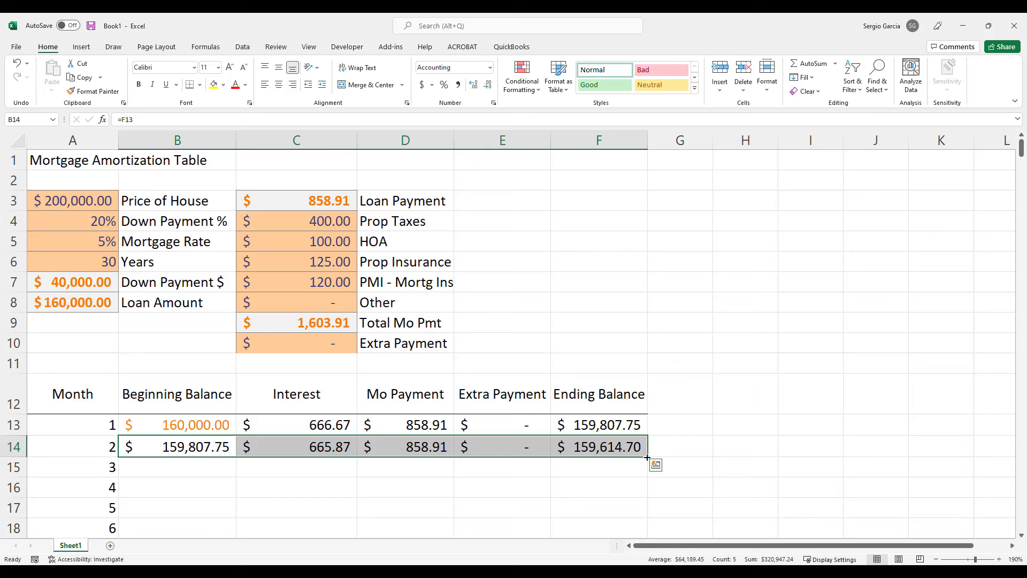
left_click_drag(646, 458, 645, 516)
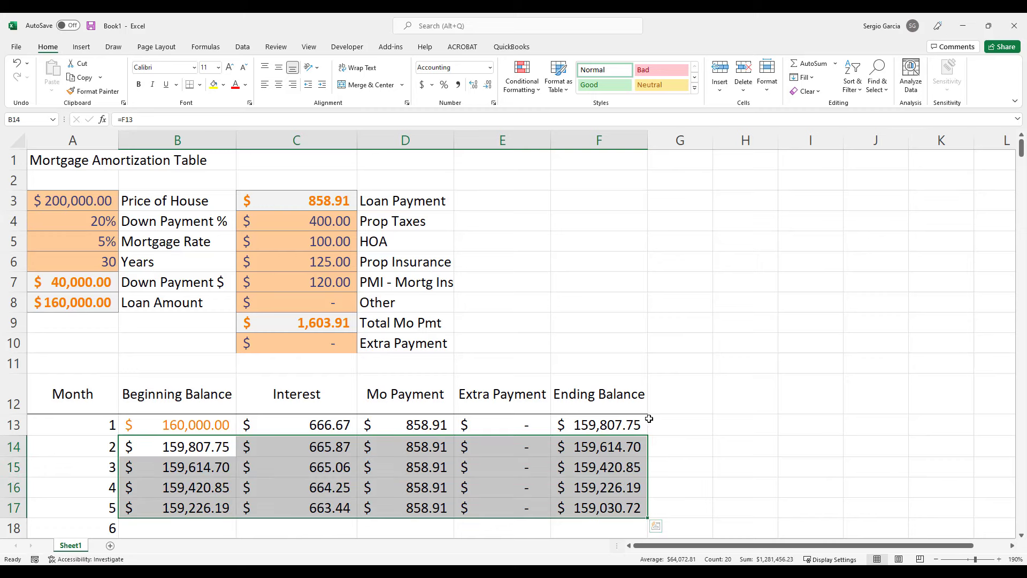
scroll(650, 419, "down", 1)
scroll(650, 419, "down", 1)
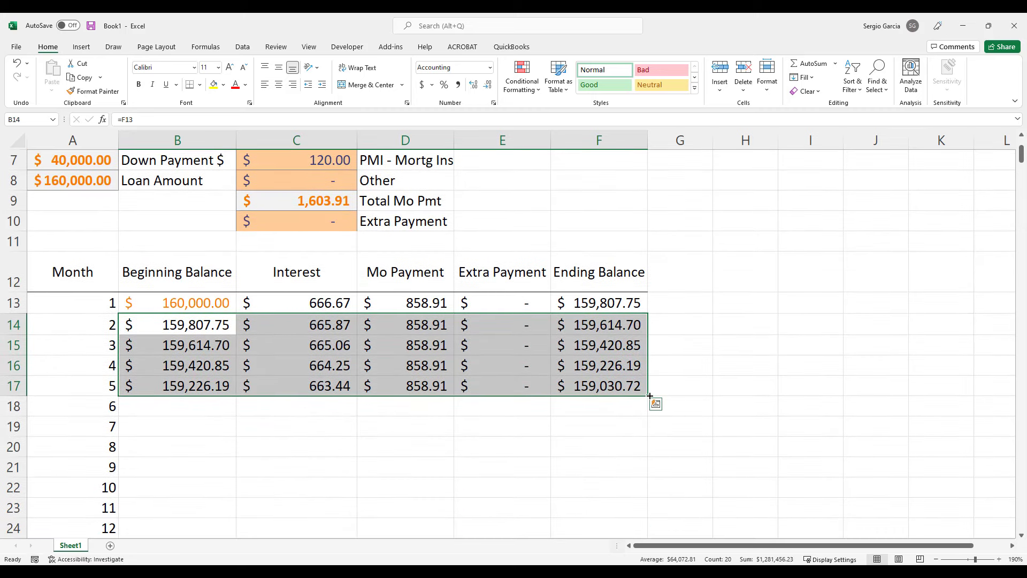
left_click_drag(648, 405, 645, 446)
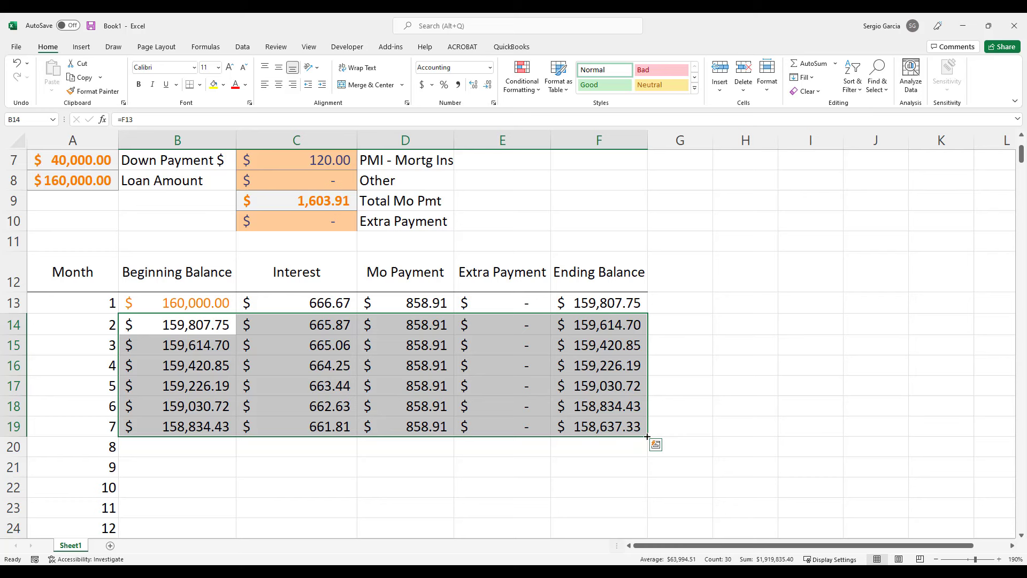
double_click(647, 437)
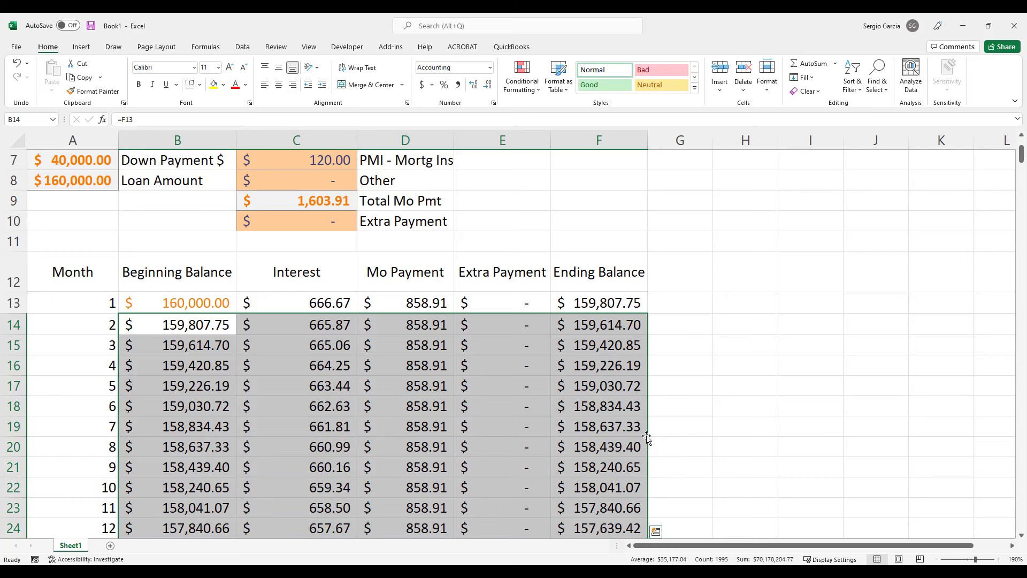
Step: Examine the final rows of the table, especially the ending balances from month 361 onward, and return to the loan inputs
left_click(238, 499)
key("ctrl+Down")
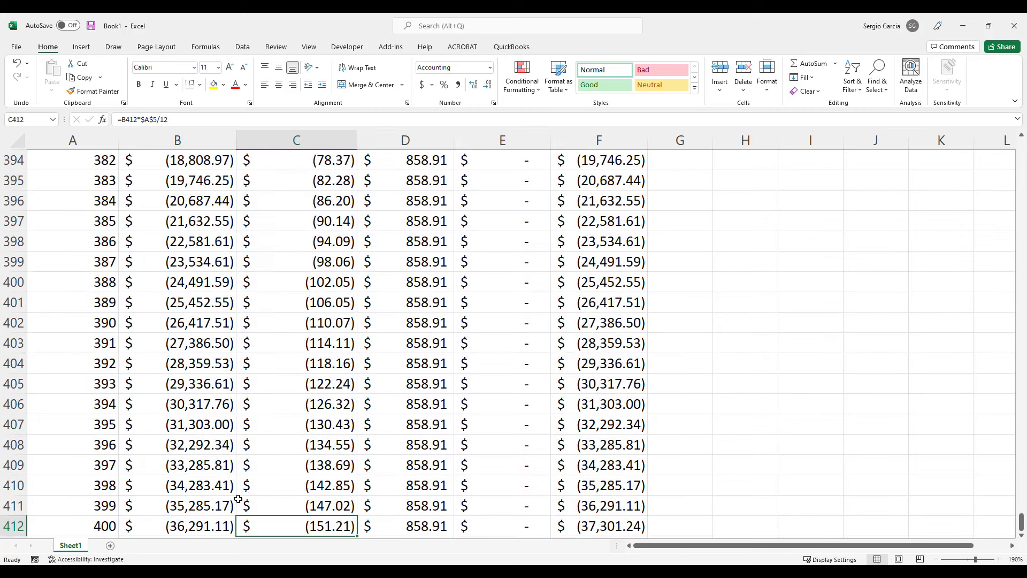
scroll(260, 452, "up", 9)
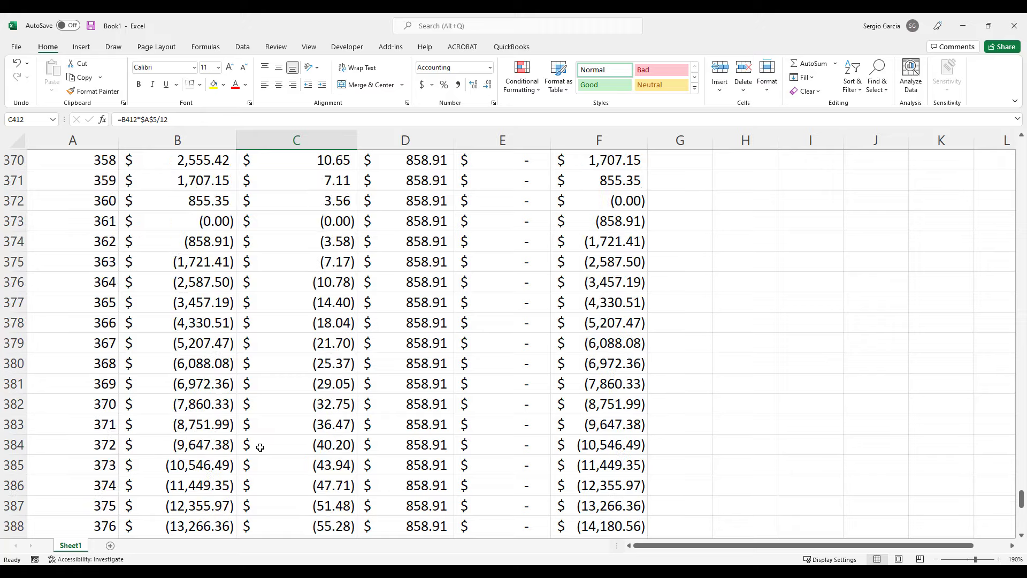
left_click_drag(618, 278, 583, 384)
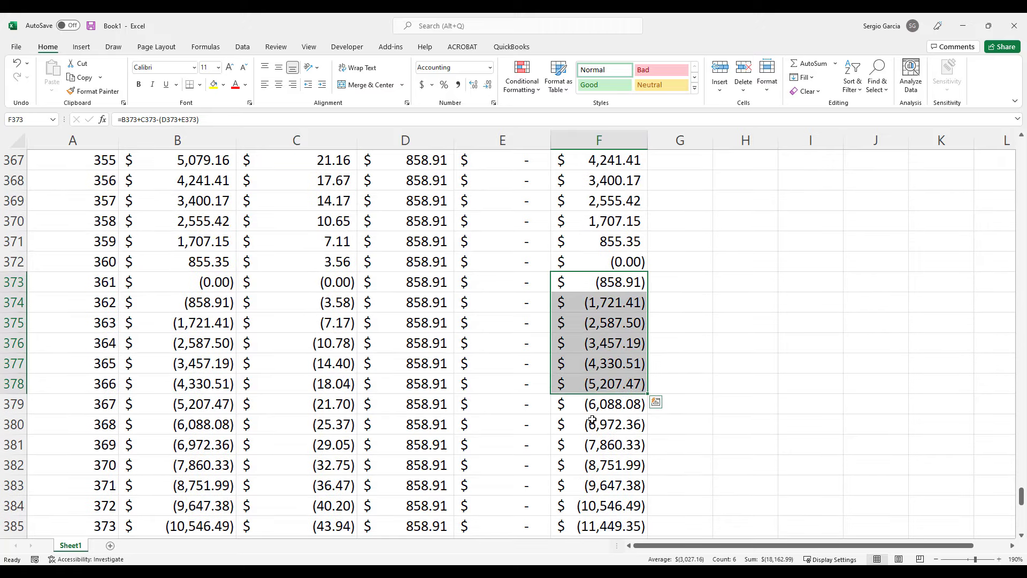
key("ctrl+Up")
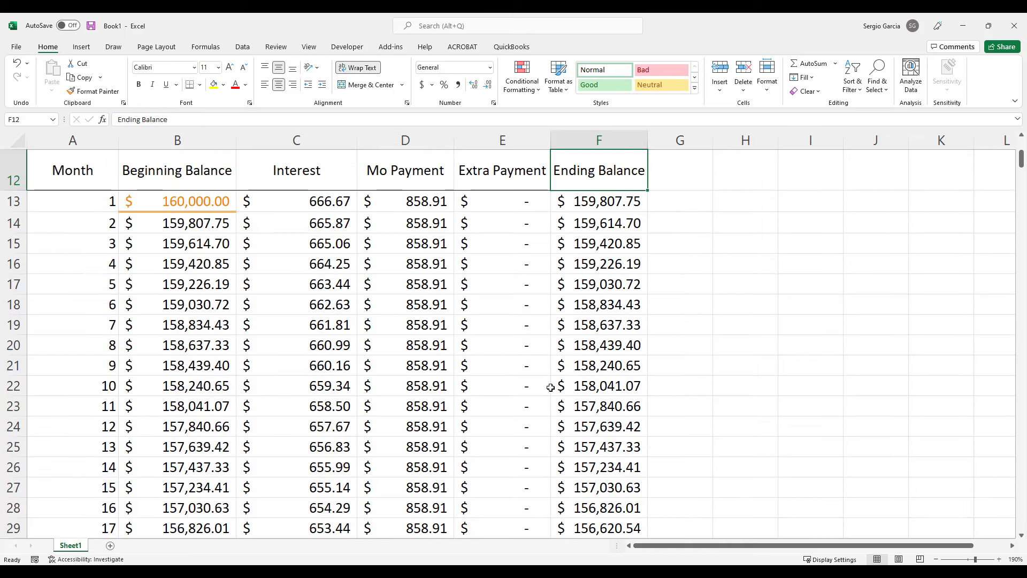
scroll(529, 380, "up", 4)
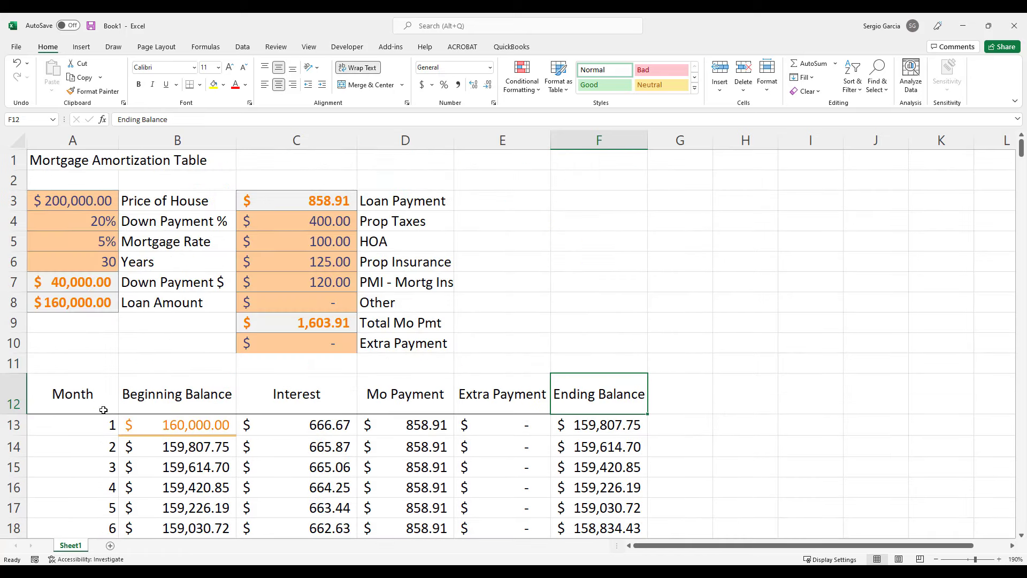
Step: Examine the Month and Beginning Balance columns from their headings down to the month 400 row, ending on A412
left_click(76, 396)
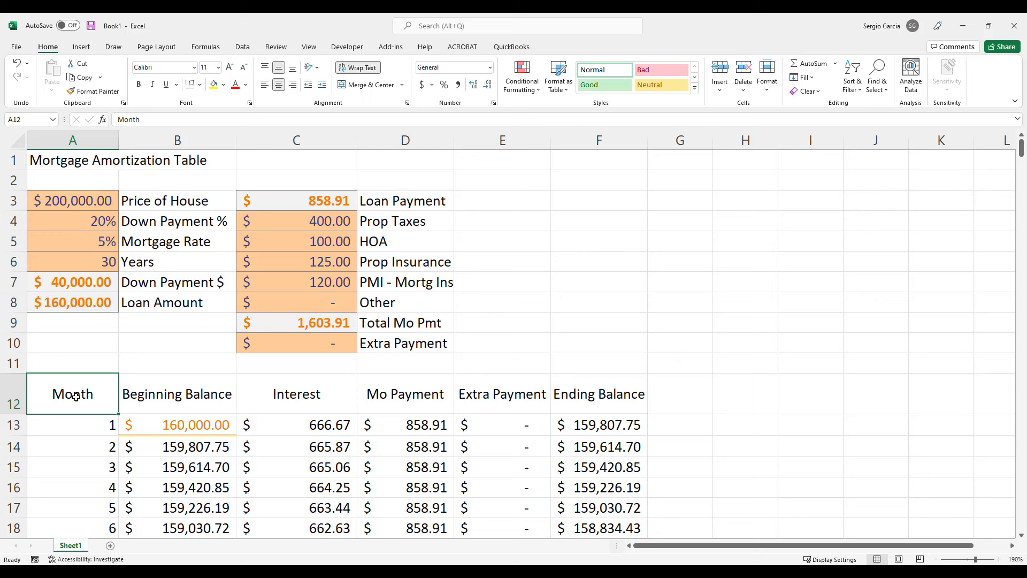
left_click_drag(77, 397, 132, 410)
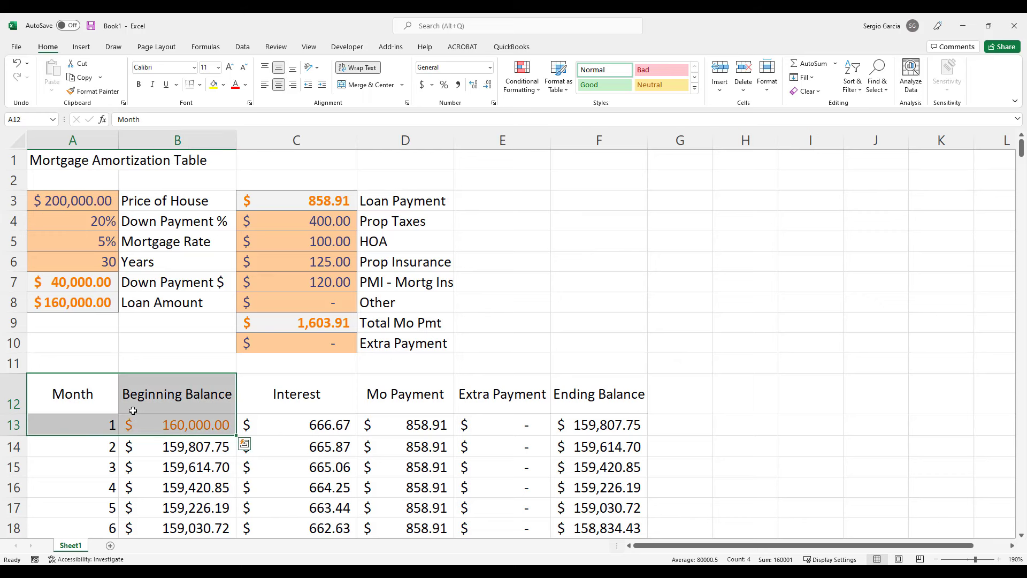
key("ctrl+shift+Down")
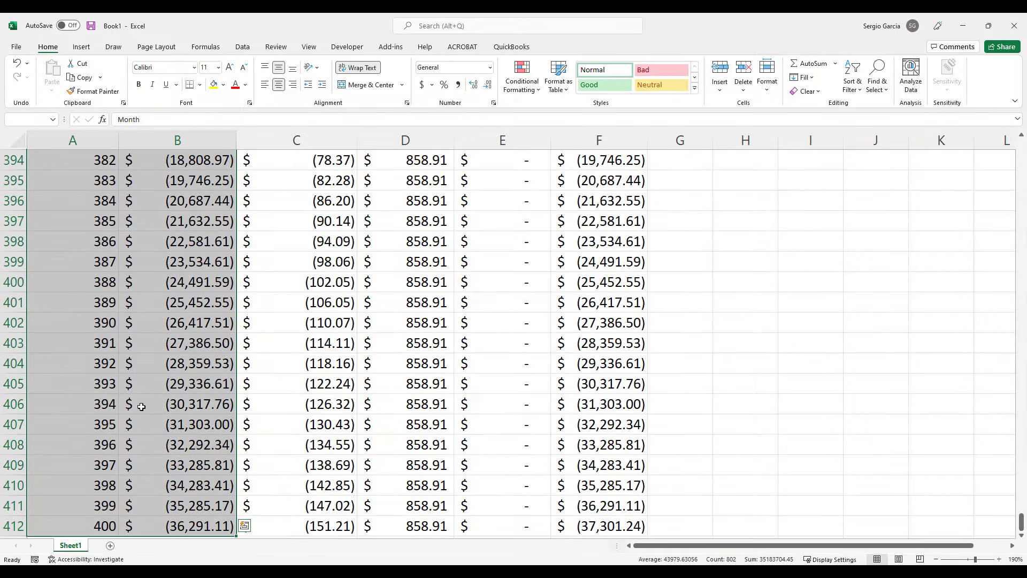
left_click(141, 407)
left_click(155, 526)
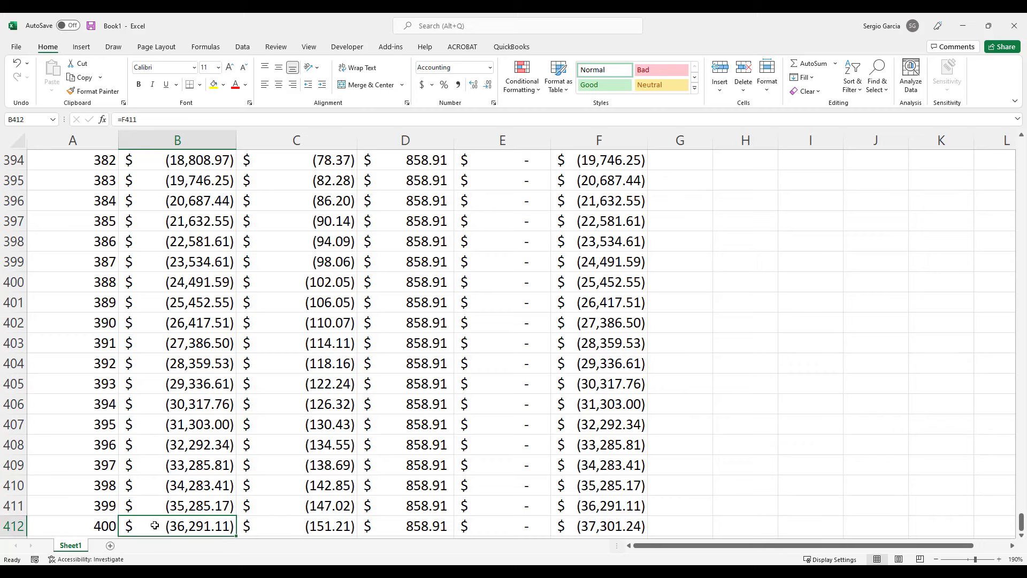
key("Left")
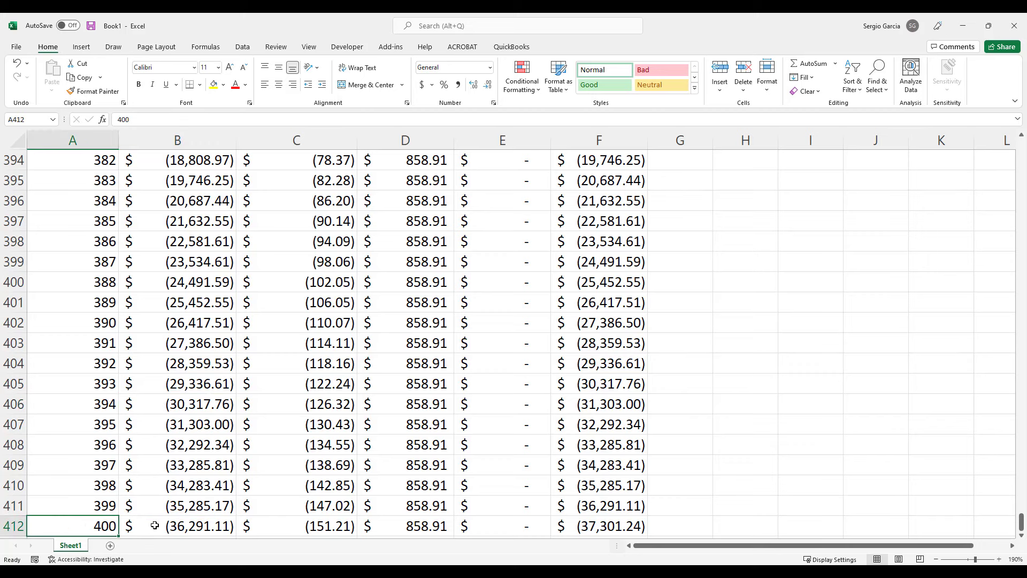
Step: Insert a 2-D clustered column chart from the Month and Beginning Balance columns, A12:B412, including their headings
key("Right")
key("shift+Left")
key("ctrl+shift+Up")
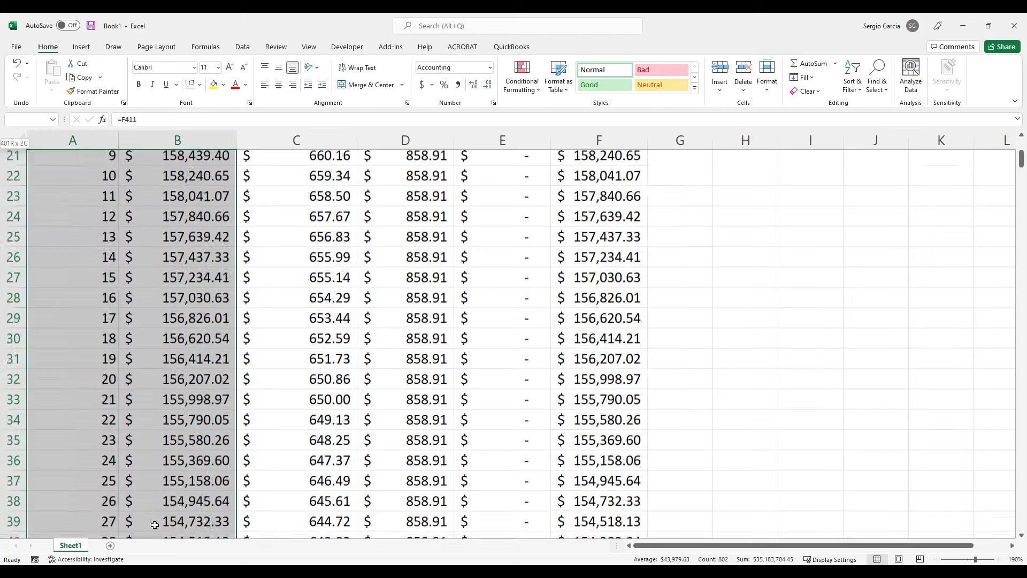
scroll(167, 503, "up", 3)
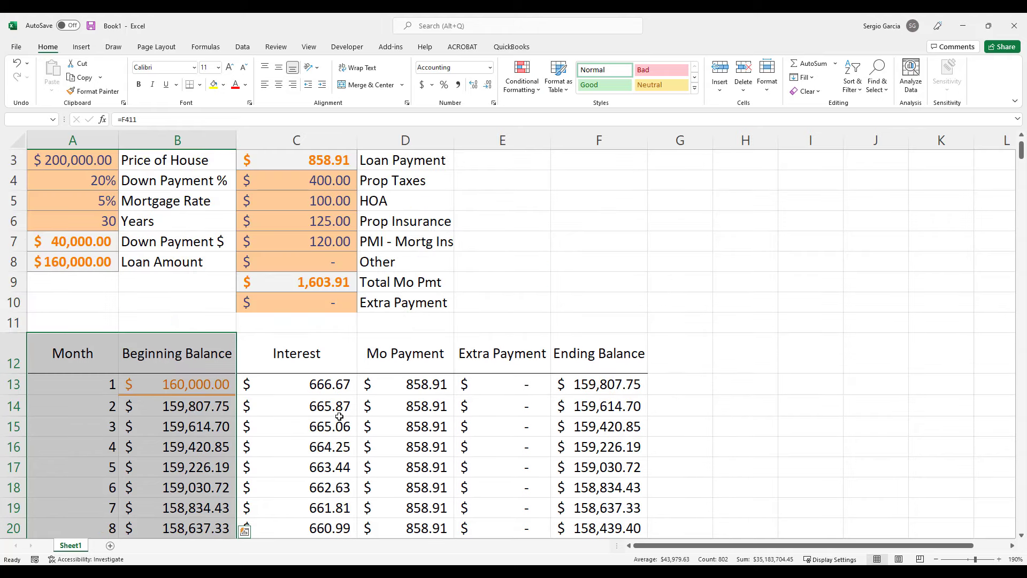
scroll(331, 421, "up", 1)
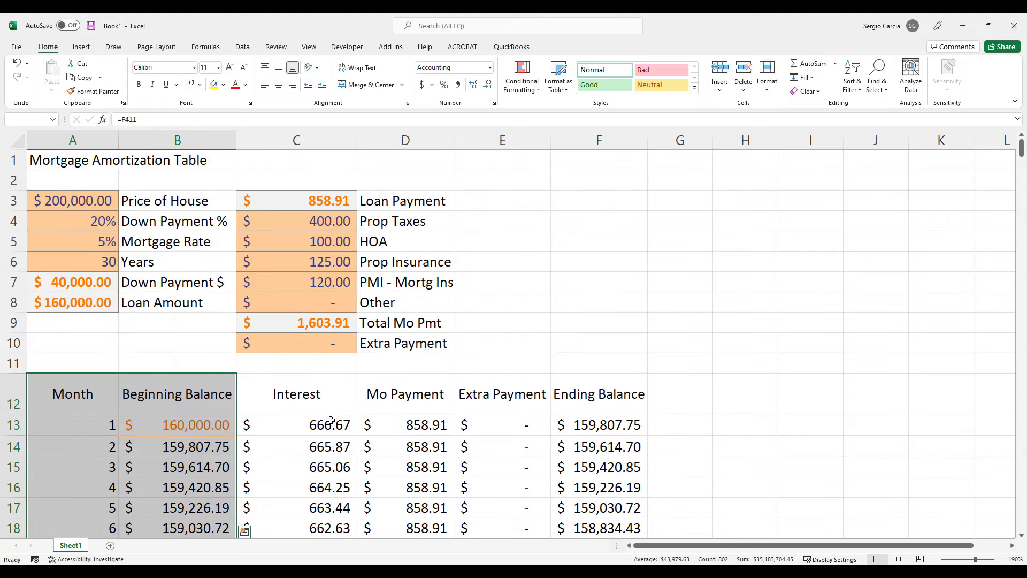
left_click(82, 46)
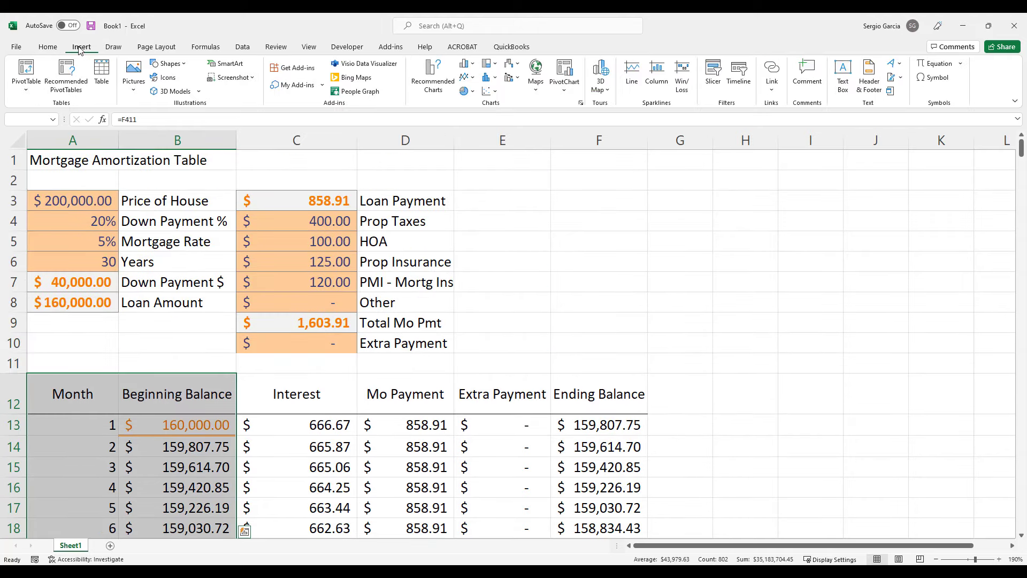
left_click(464, 64)
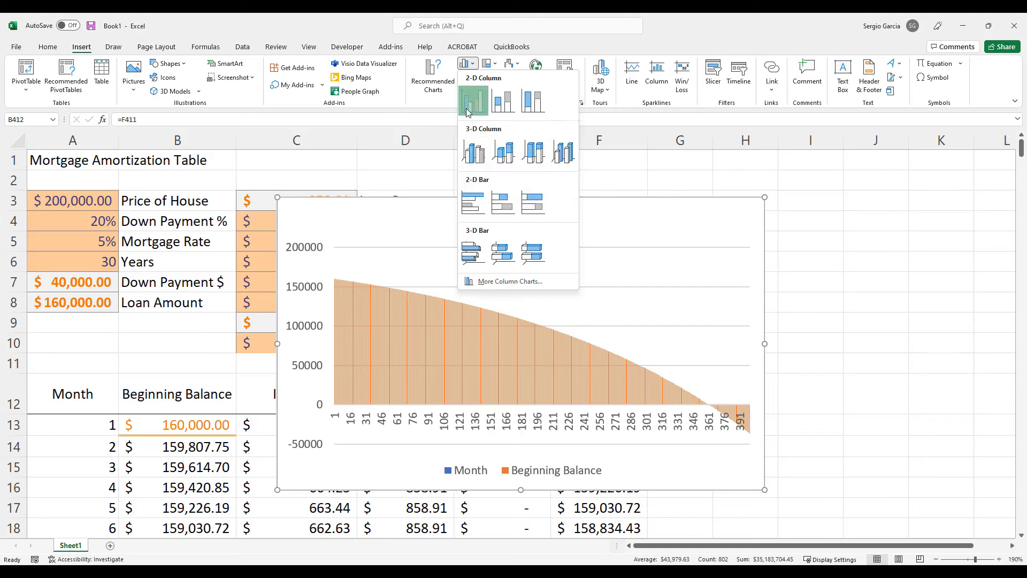
left_click(467, 111)
Step: Move the chart beside the payment inputs and resize it to fit above the amortization table's heading row
left_click_drag(328, 218, 595, 206)
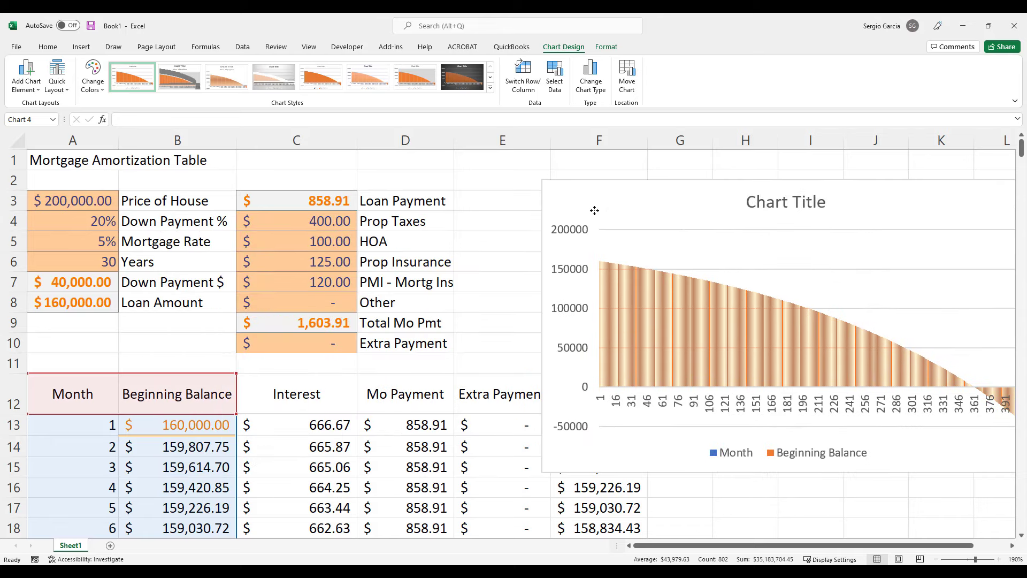
left_click_drag(542, 471, 577, 371)
left_click_drag(615, 195, 519, 181)
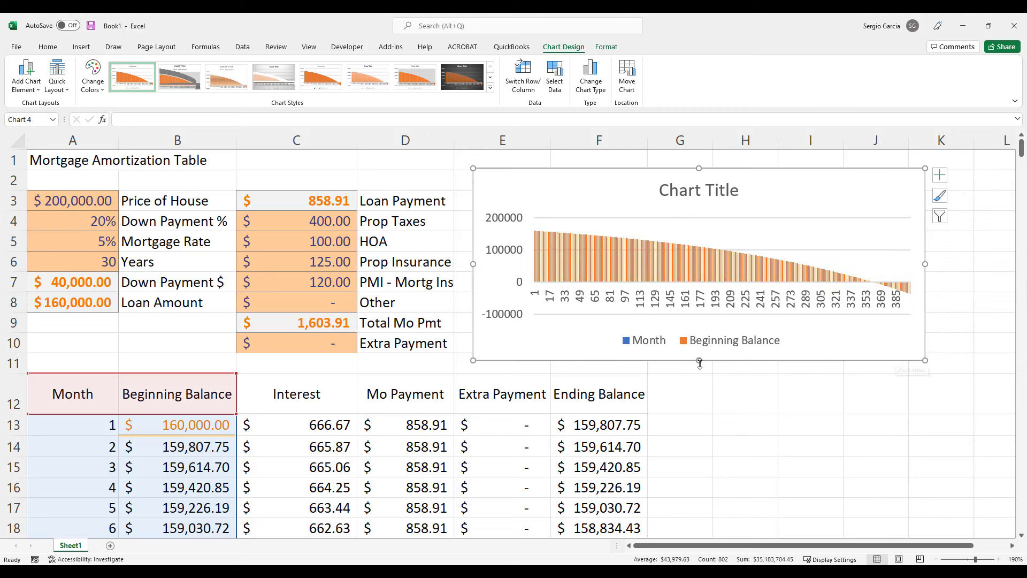
left_click_drag(698, 360, 698, 373)
left_click_drag(701, 172, 699, 160)
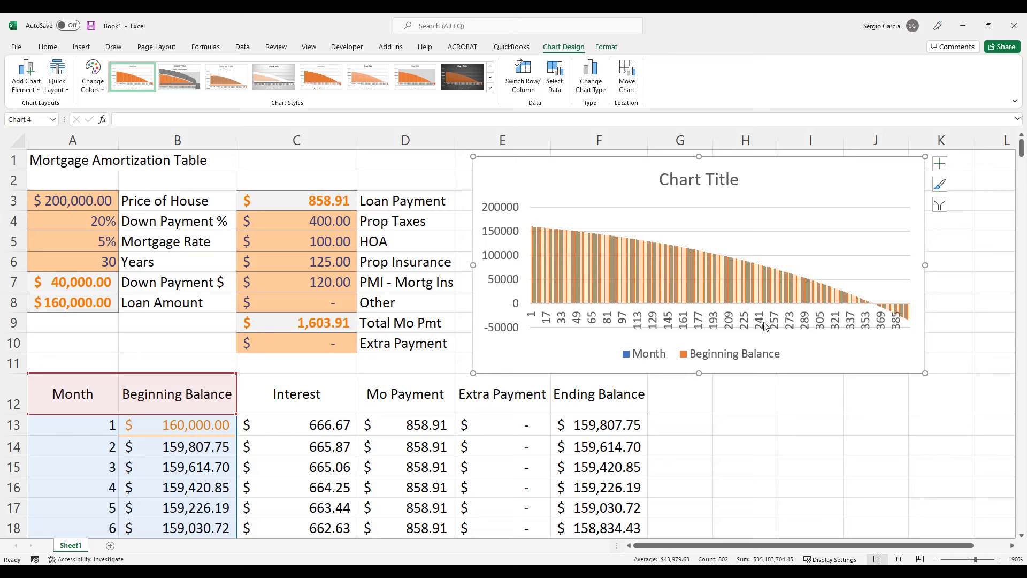
left_click(903, 315)
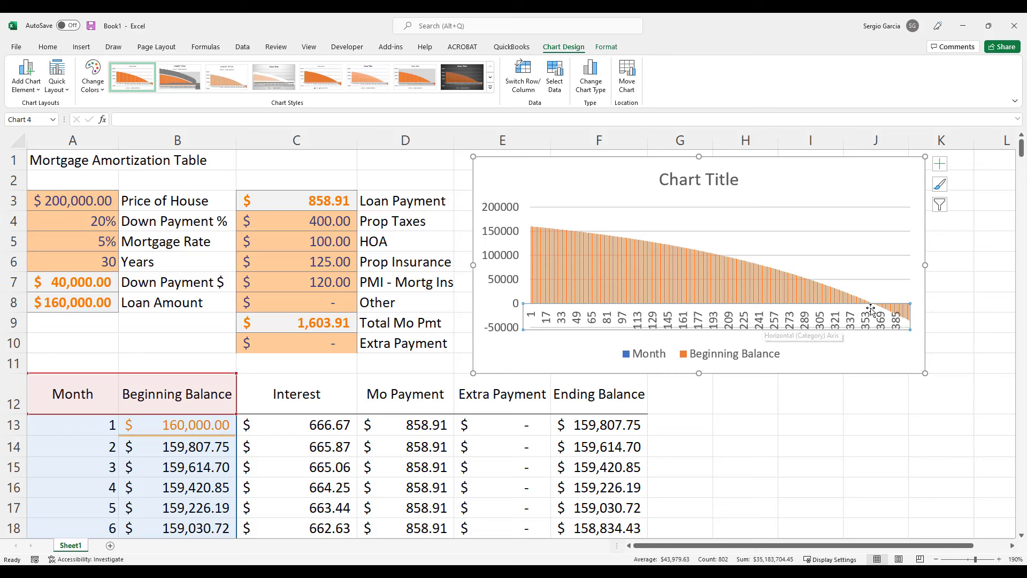
left_click(912, 287)
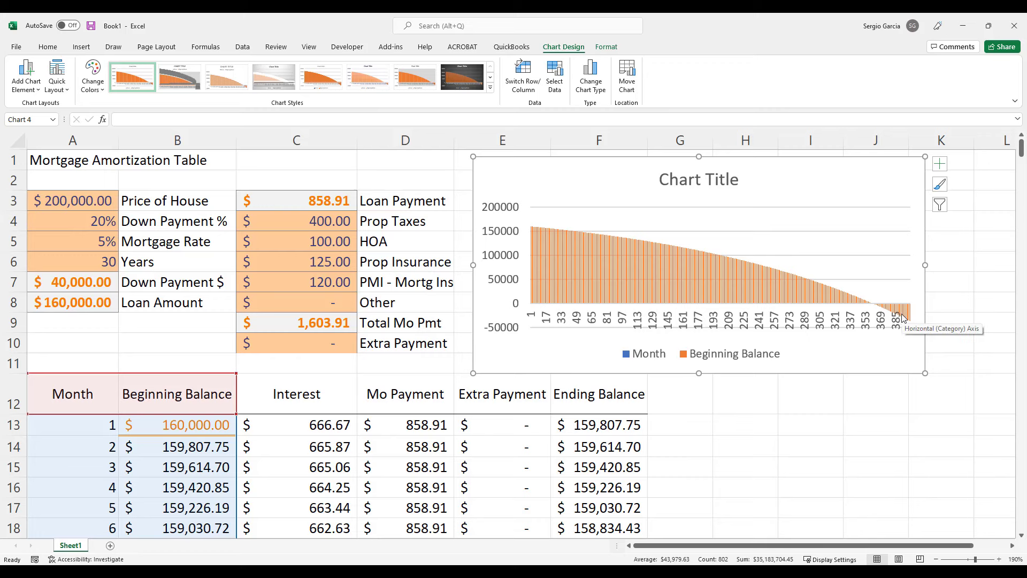
Step: Zoom the sheet out to 160%, move the chart clear of the table into columns H:N, and extend it down to row 13
left_click(782, 427)
scroll(757, 427, "down", 3, "ctrl")
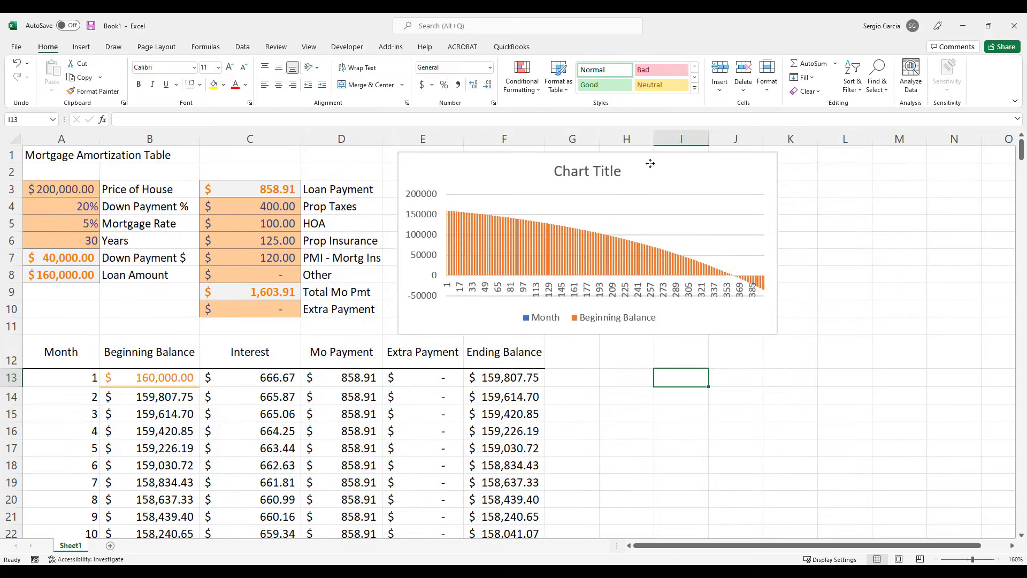
left_click_drag(651, 163, 845, 168)
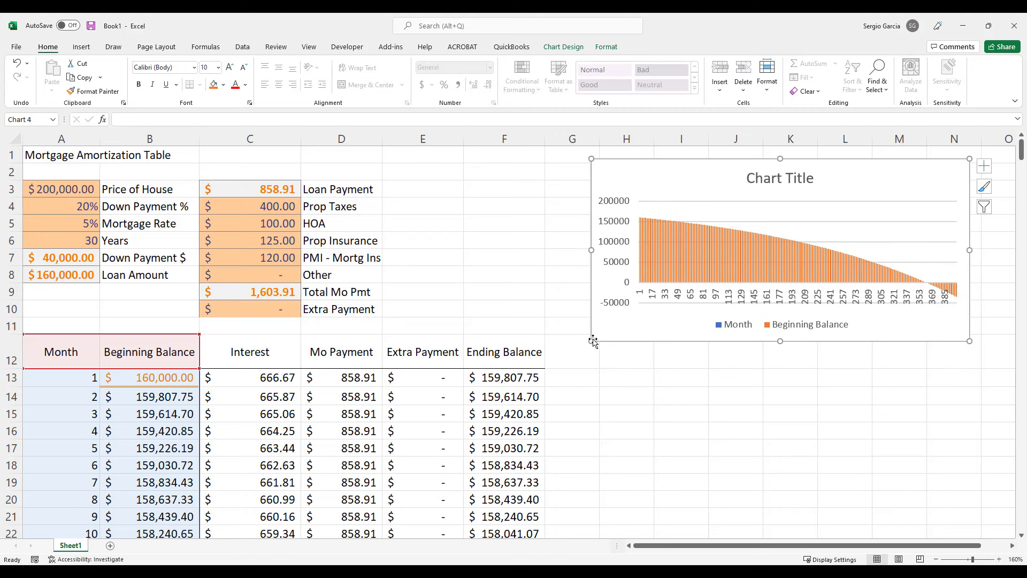
left_click_drag(592, 341, 592, 388)
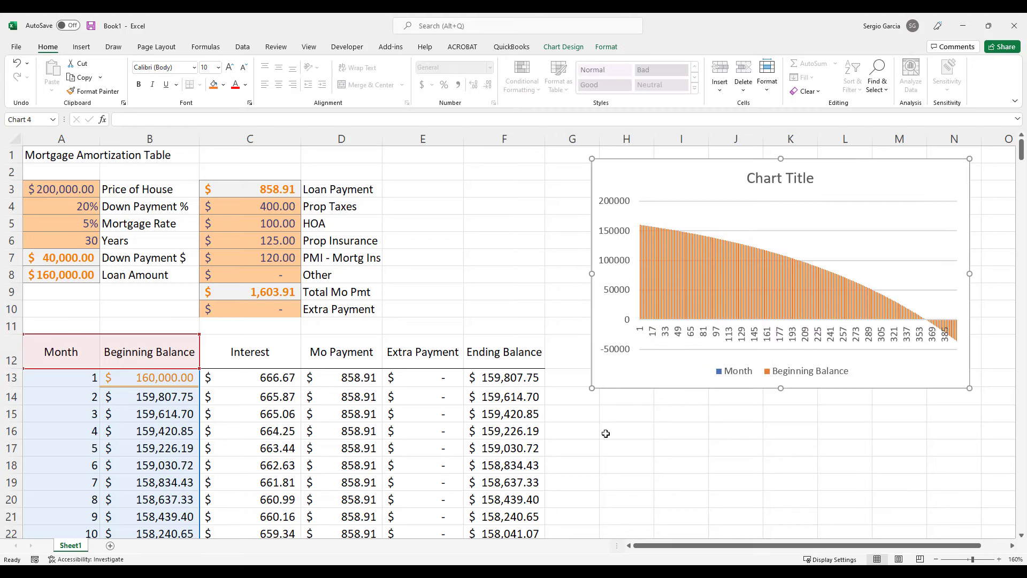
left_click(602, 429)
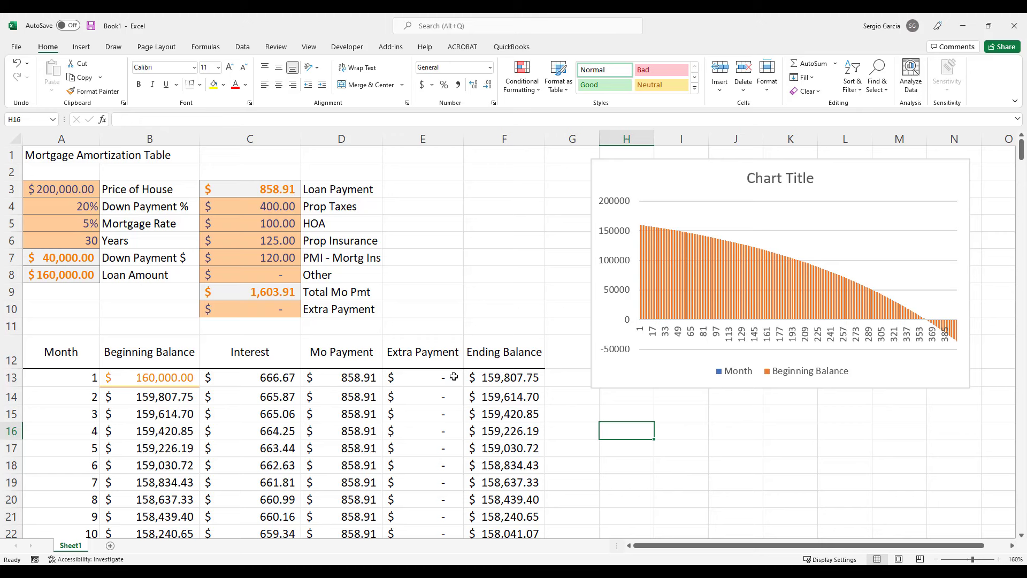
Step: Examine the table down to month 360 and check the ending balance formula in F372
left_click(404, 393)
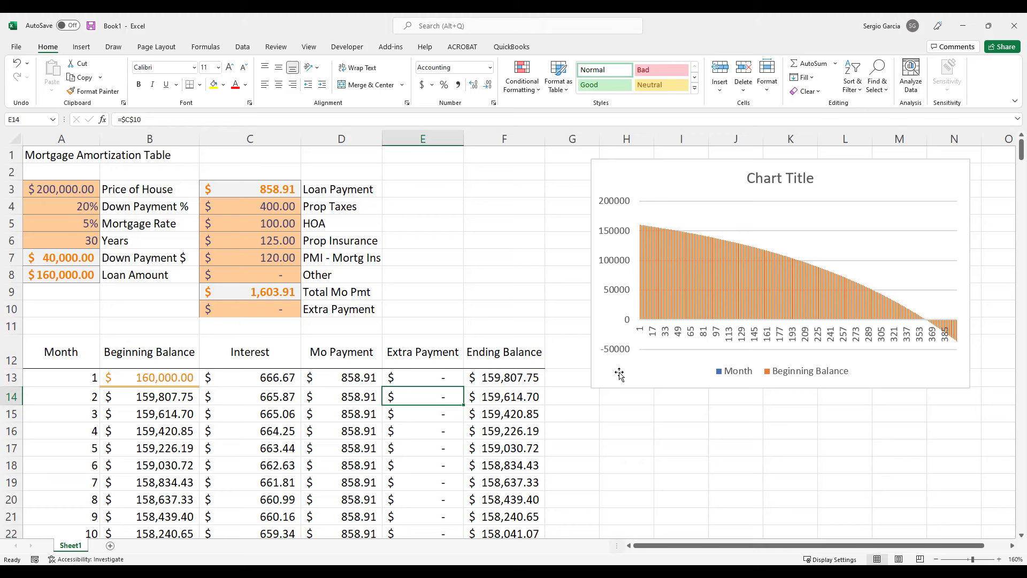
left_click(363, 379)
scroll(355, 431, "down", 20)
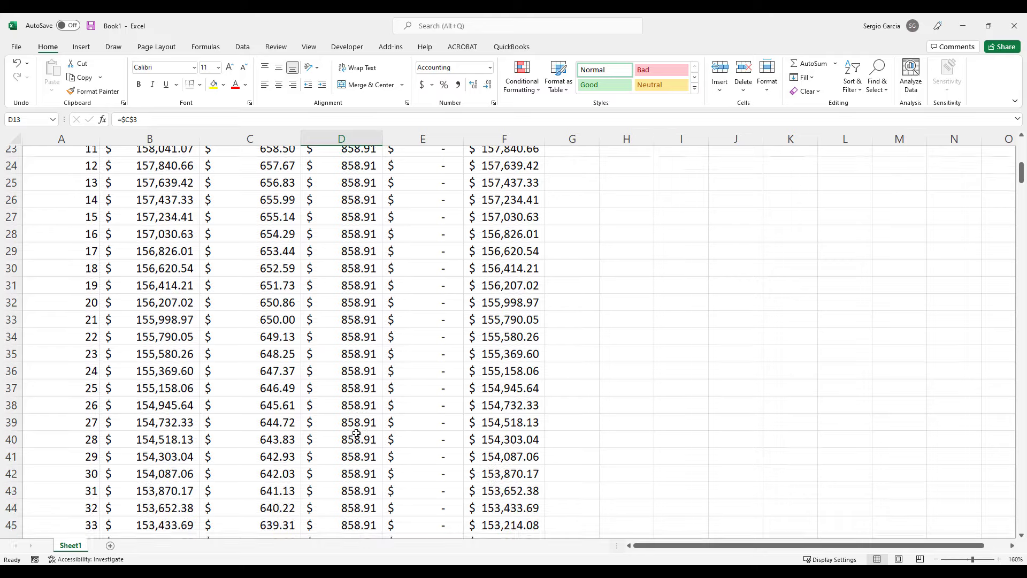
scroll(352, 435, "down", 20)
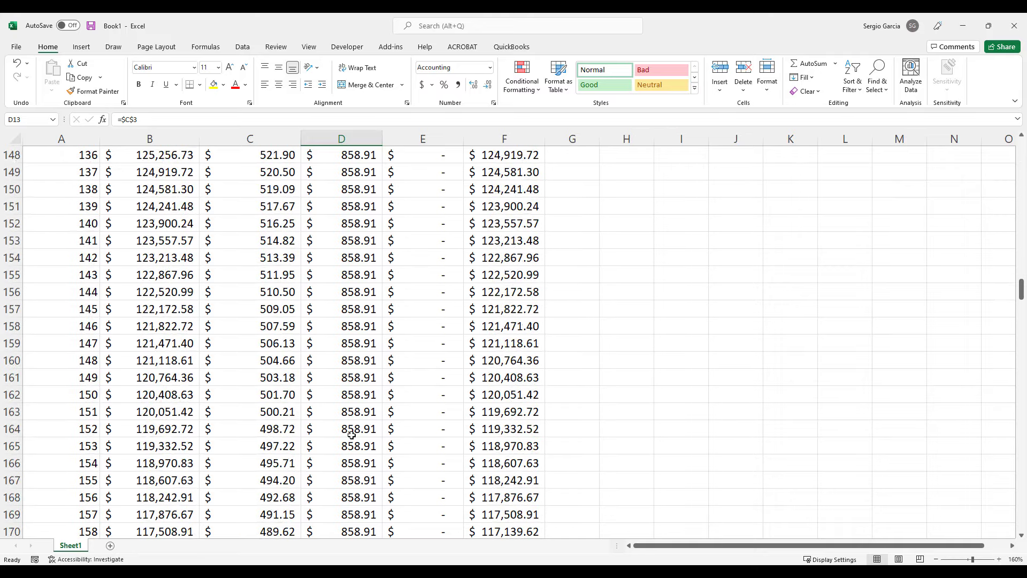
scroll(352, 435, "down", 20)
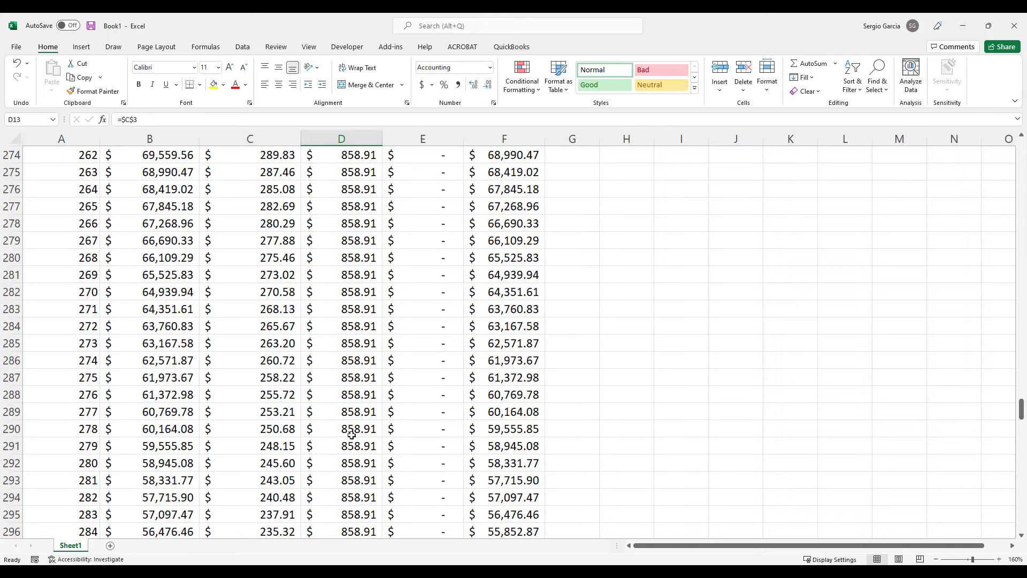
scroll(351, 435, "down", 12)
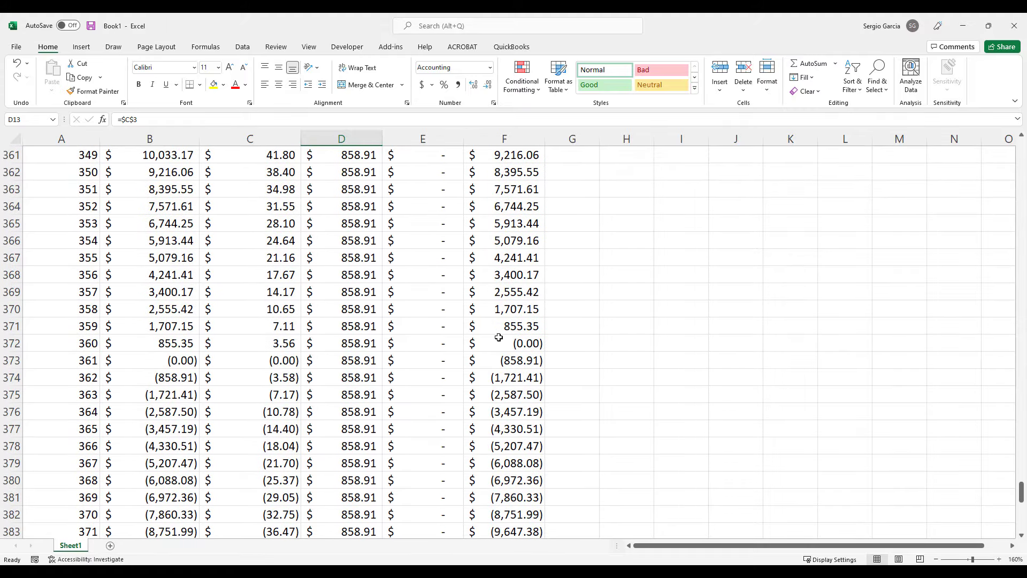
left_click(500, 342)
double_click(516, 344)
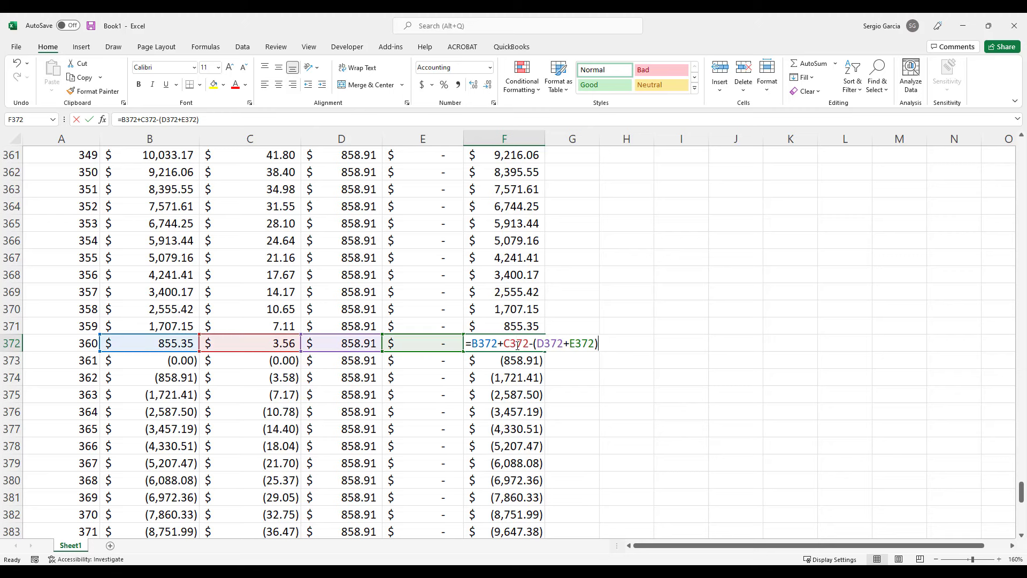
key("Escape")
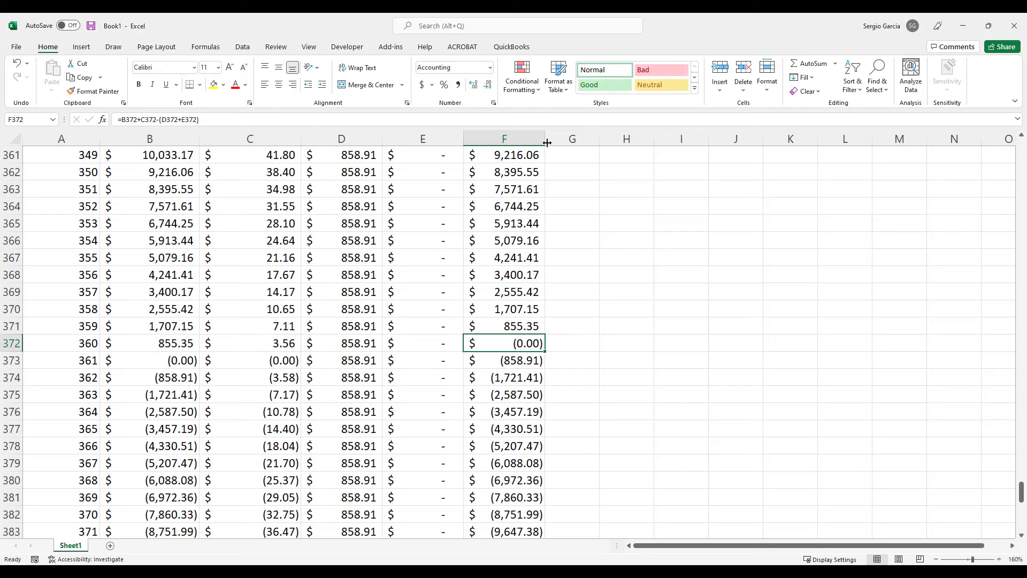
Step: Widen column F and increase the decimals shown in the month 360 ending balance, F372, to 17 places
left_click_drag(548, 138, 732, 139)
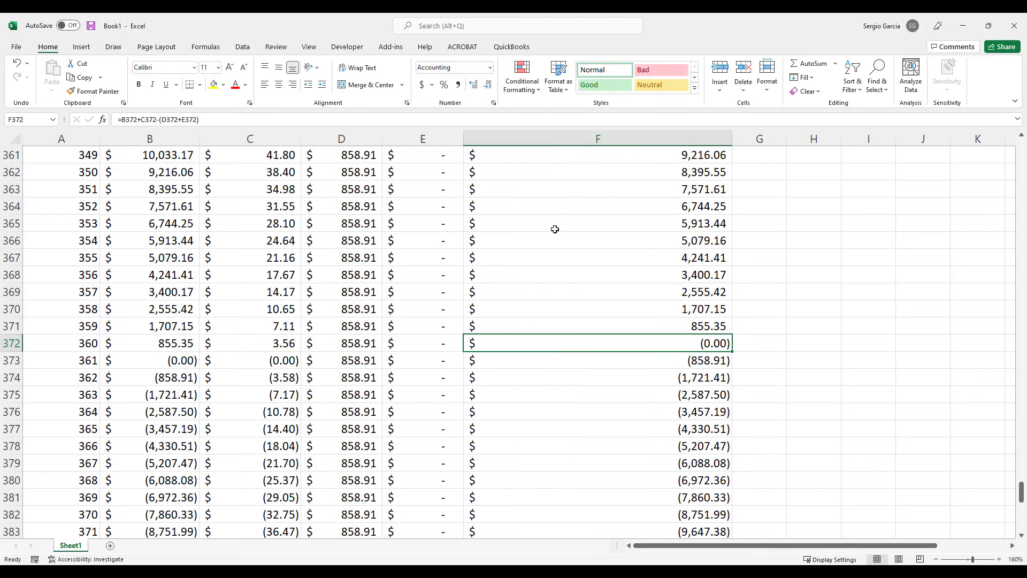
left_click(474, 85)
left_click(474, 86)
left_click(474, 85)
left_click(474, 85)
left_click(473, 86)
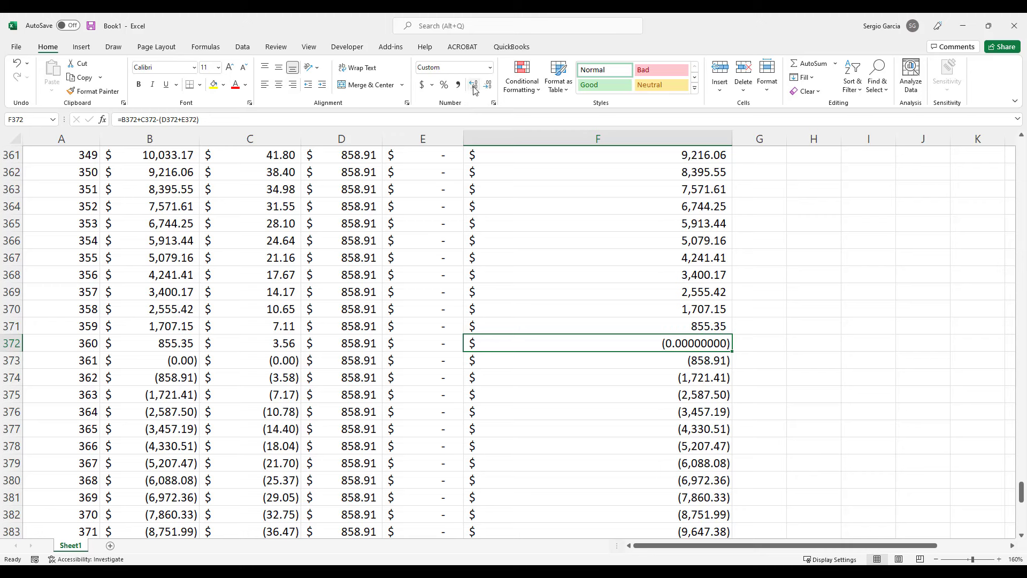
left_click(473, 85)
left_click(473, 86)
left_click(473, 85)
left_click(473, 86)
left_click(474, 86)
left_click(474, 86)
left_click(473, 86)
left_click(474, 86)
left_click(474, 86)
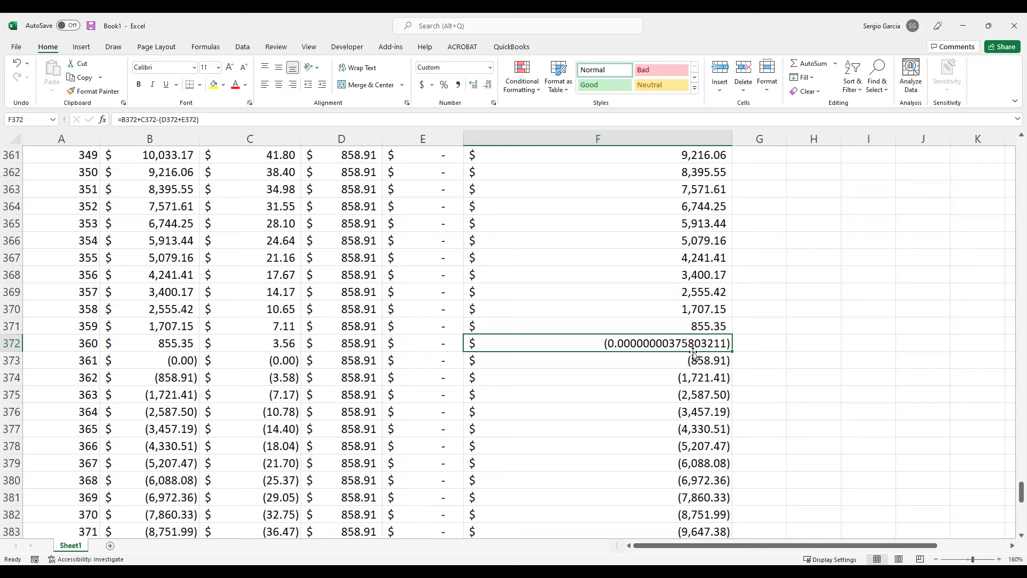
Step: Reduce the month 360 ending balance in F372 to two decimal places and narrow column F to fit its balances
key("ctrl+z")
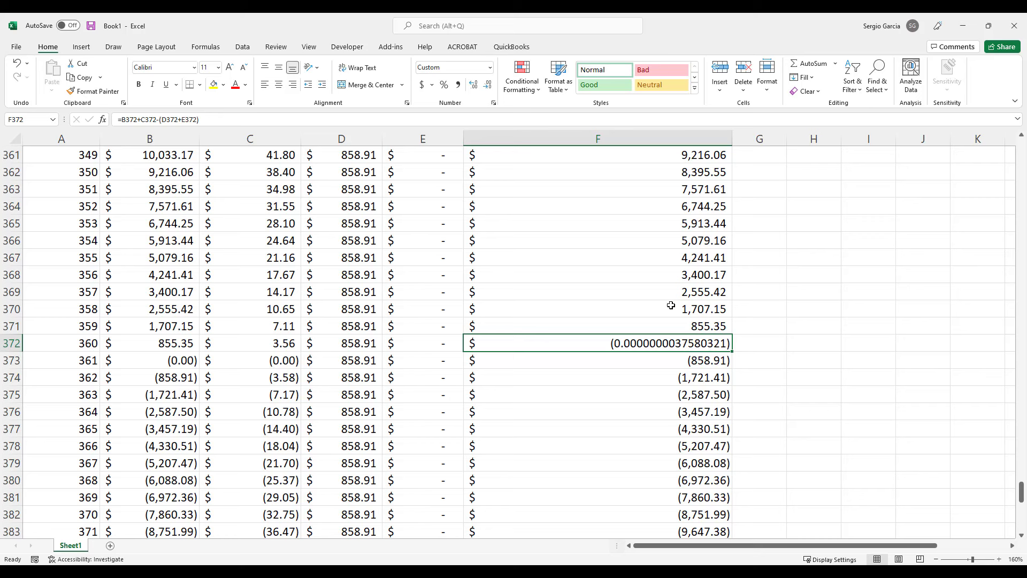
left_click(706, 225)
left_click(644, 344)
left_click(488, 84)
left_click(488, 85)
left_click(488, 84)
left_click(488, 85)
left_click(488, 85)
left_click(488, 86)
left_click(488, 86)
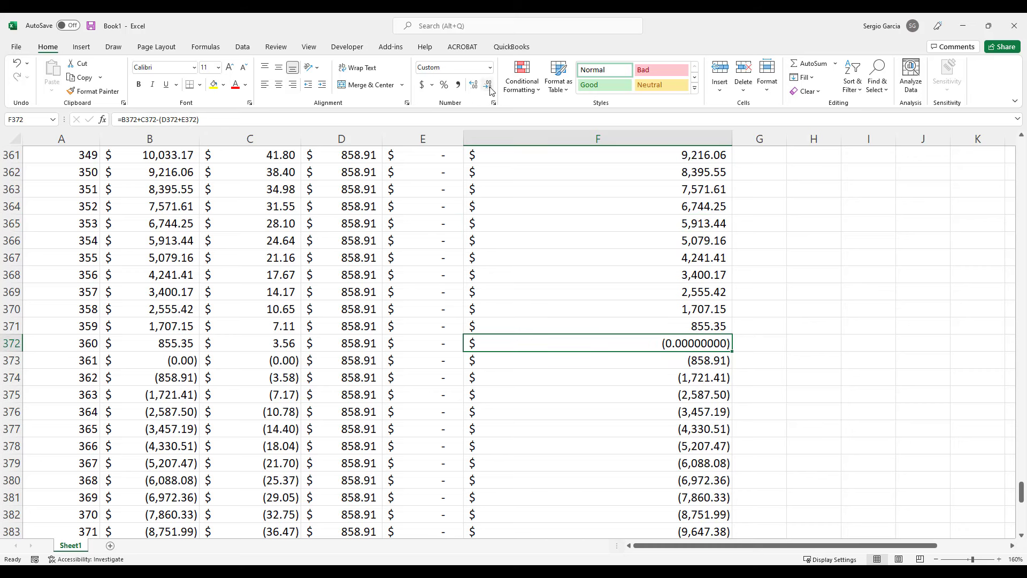
left_click(488, 86)
left_click(488, 86)
left_click(488, 86)
left_click(488, 86)
left_click(488, 86)
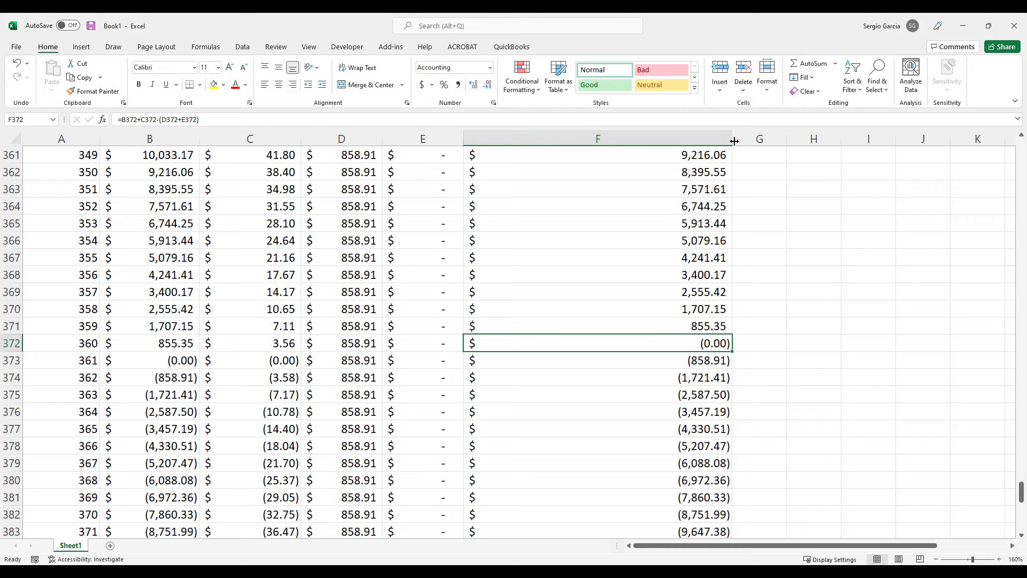
left_click_drag(732, 140, 567, 142)
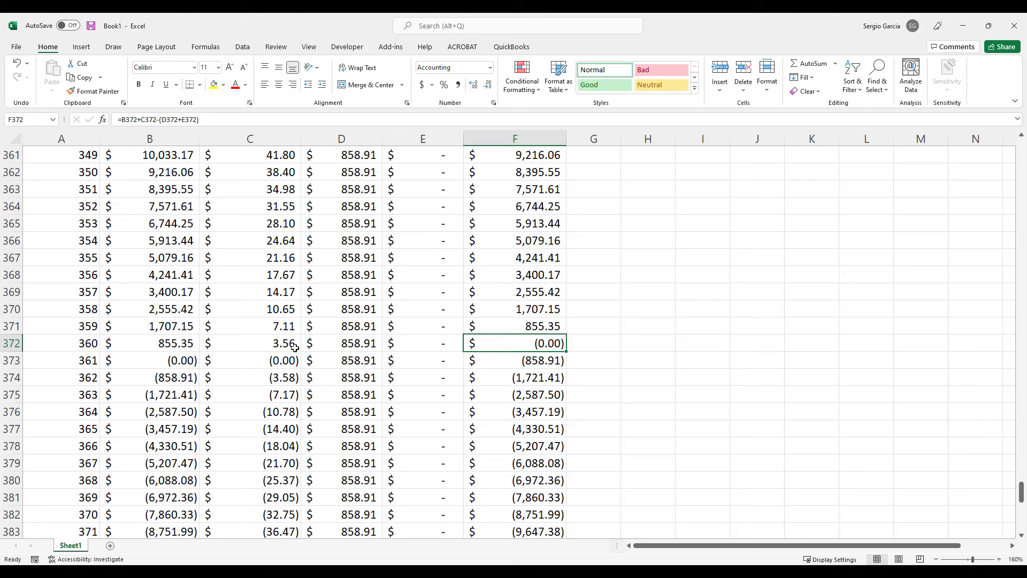
Step: Examine the month 360 row, A372:F372, and return to the month 1 interest cell C13
left_click_drag(85, 347, 492, 345)
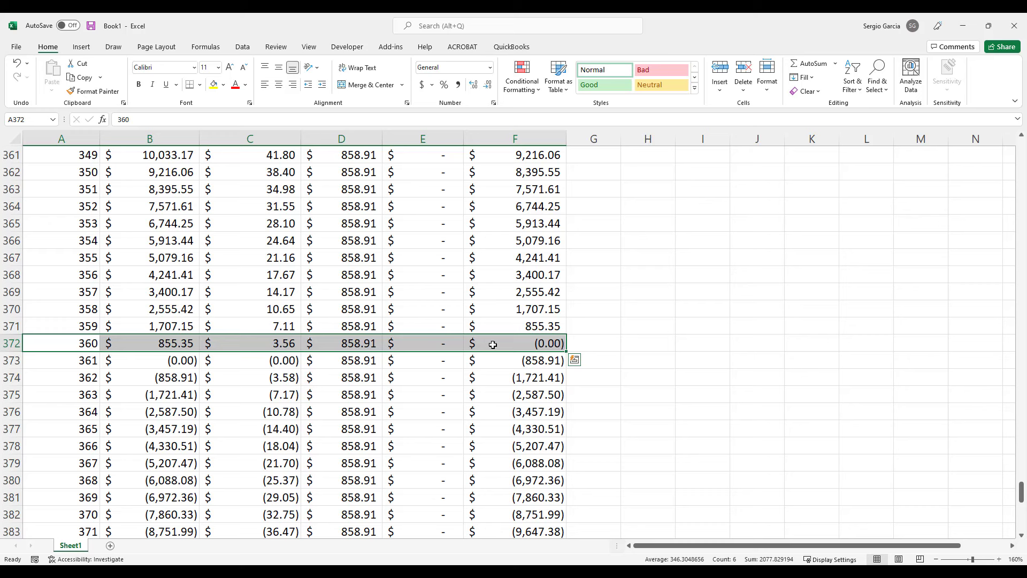
scroll(495, 337, "up", 12)
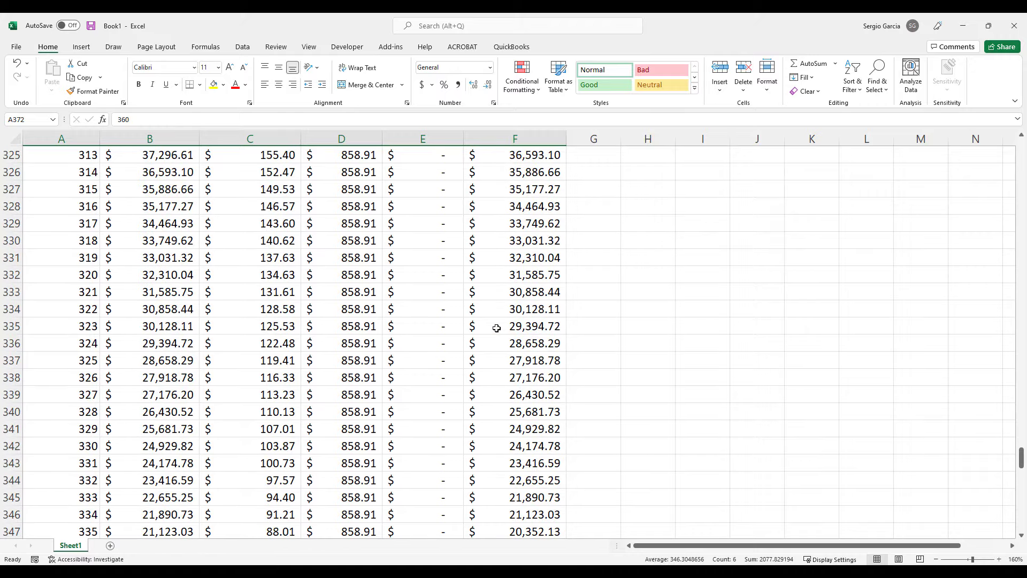
left_click(496, 328)
key("ctrl+Up")
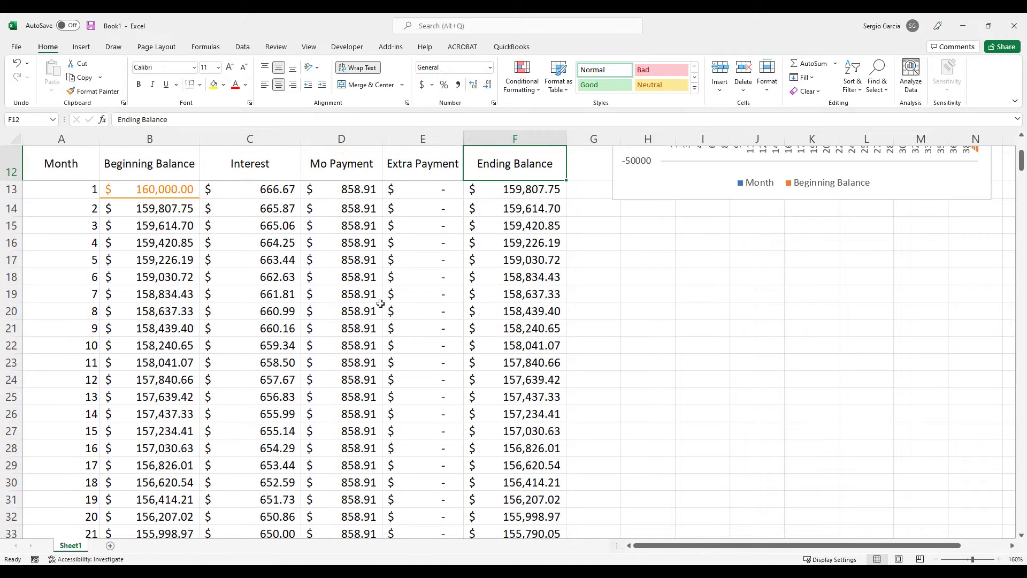
scroll(381, 303, "up", 4)
left_click(270, 379)
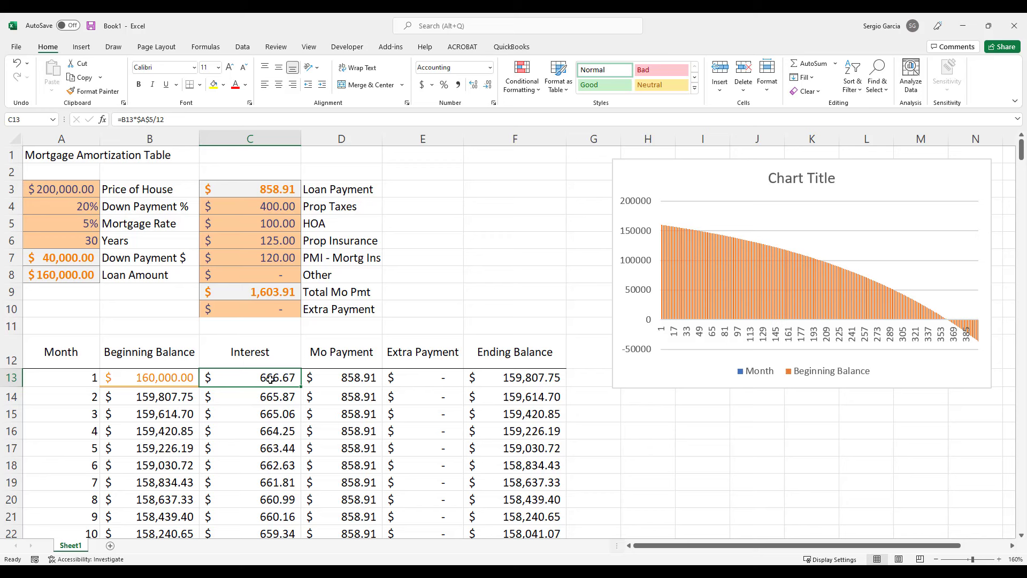
left_click(327, 381)
double_click(327, 381)
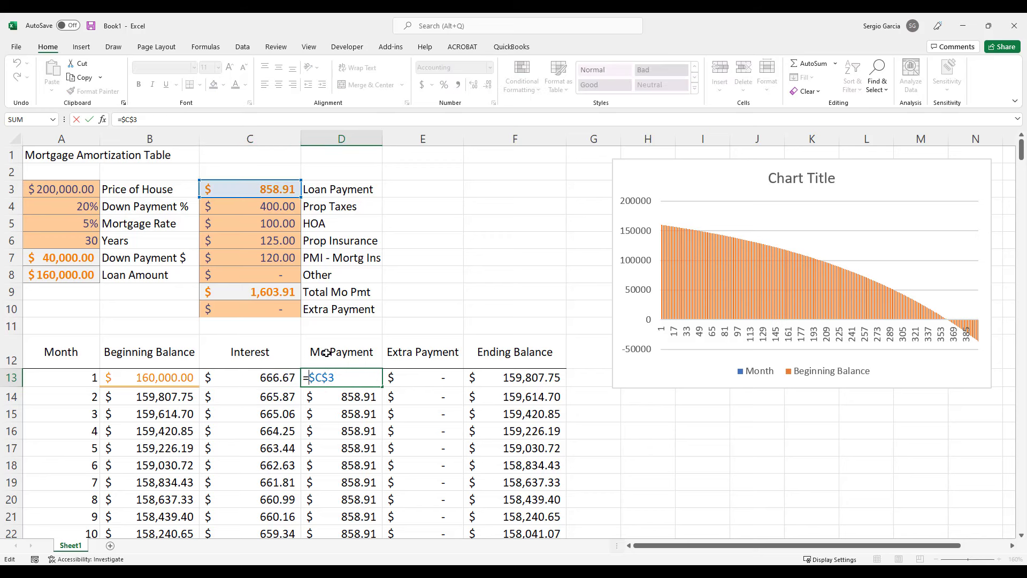
type("IF(")
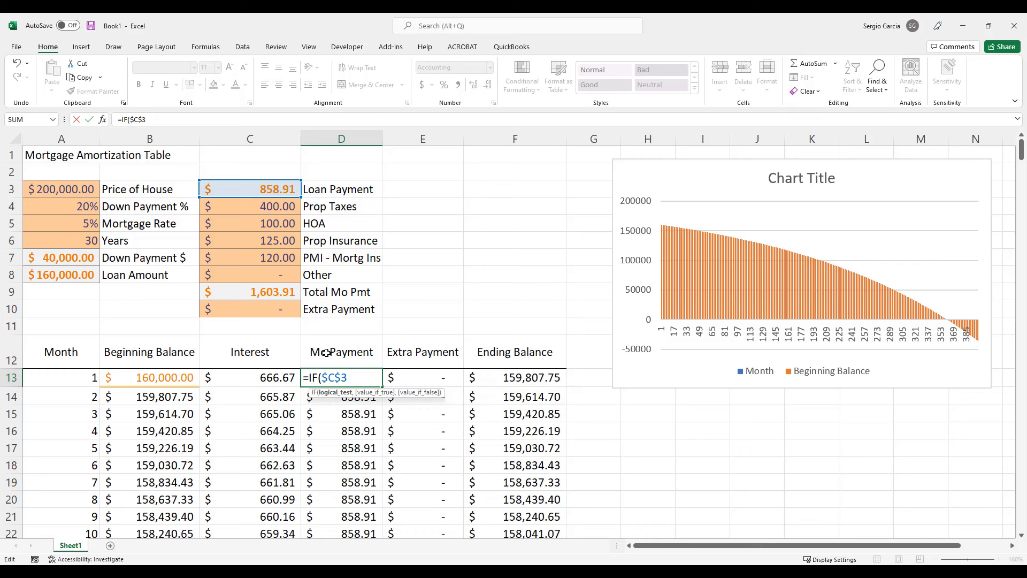
left_click(163, 382)
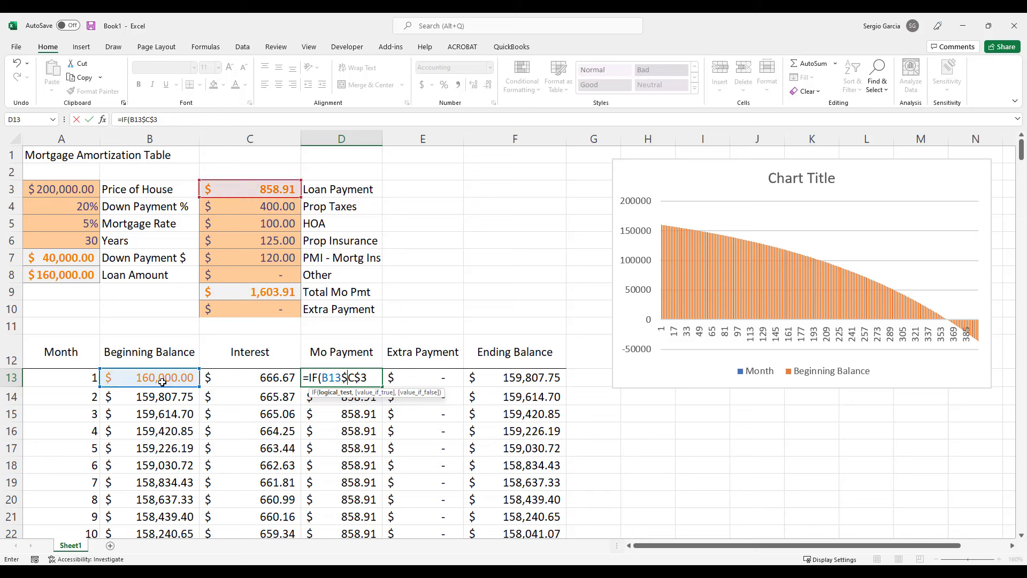
type("=0,")
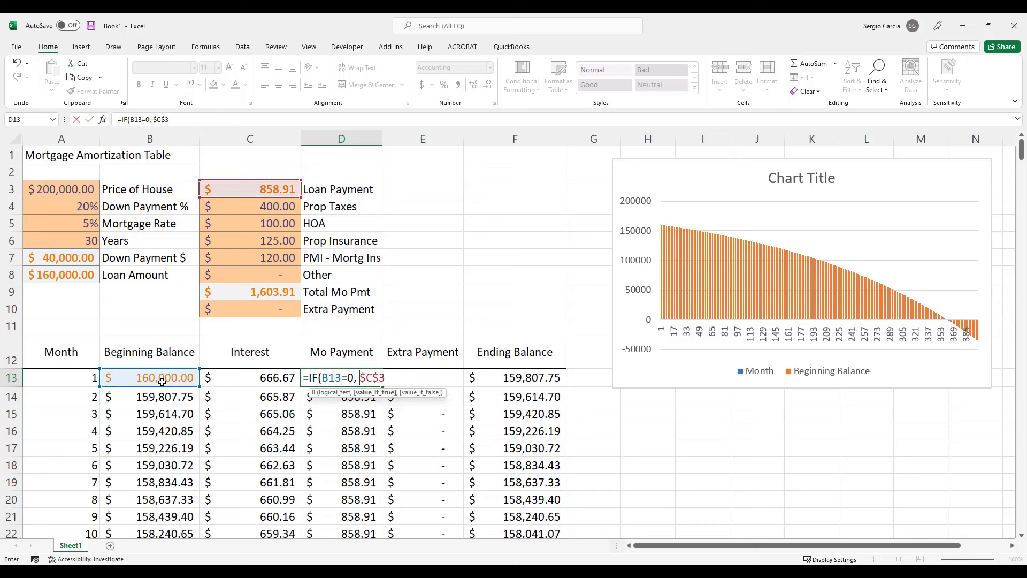
key("BackSpace")
key("BackSpace")
key("BackSpace")
key("BackSpace")
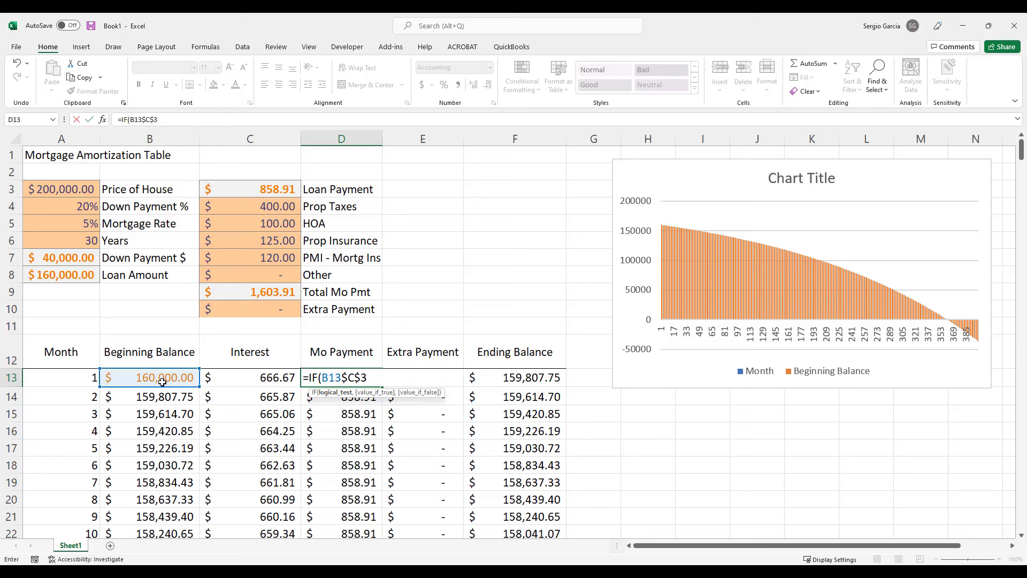
type(">0,")
key("Right")
key("Right")
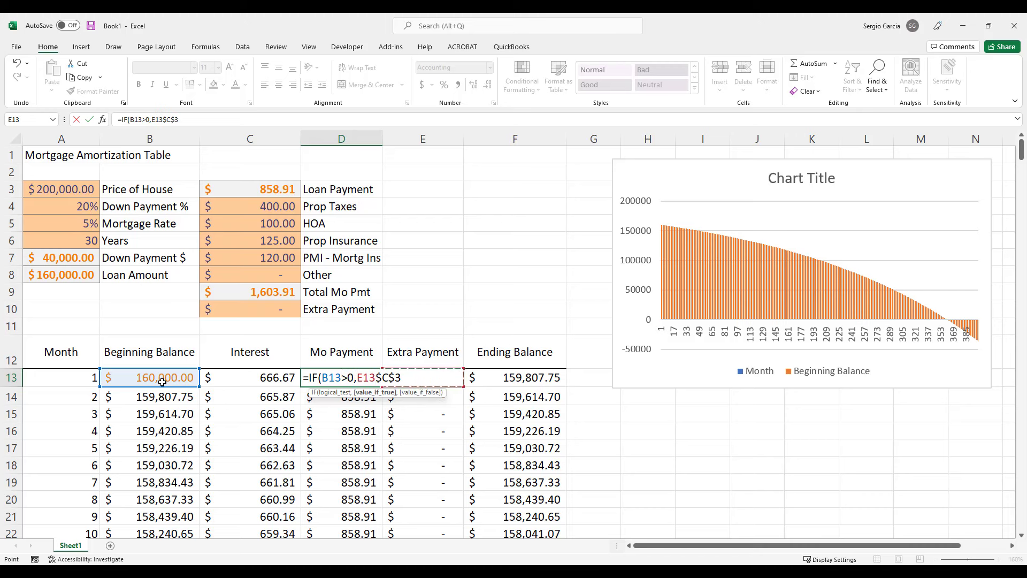
key("Left")
key("Left")
key("Escape")
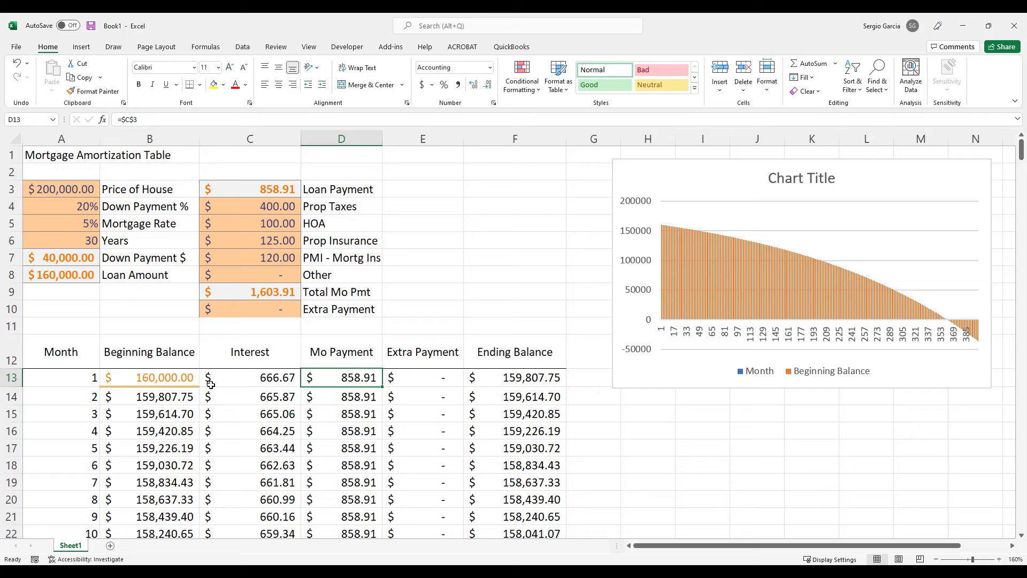
scroll(351, 386, "up", 1)
scroll(351, 387, "up", 3)
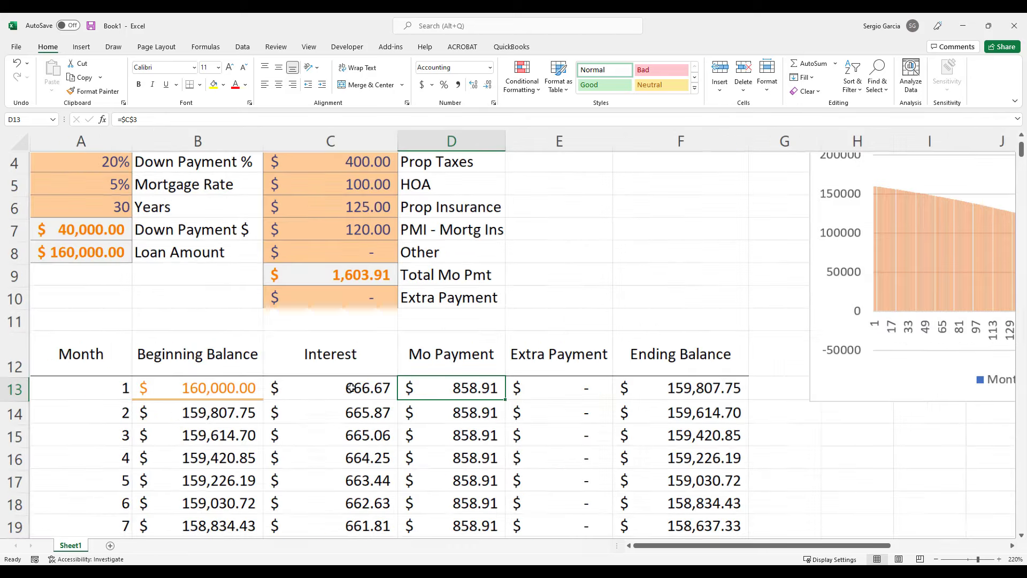
double_click(425, 400)
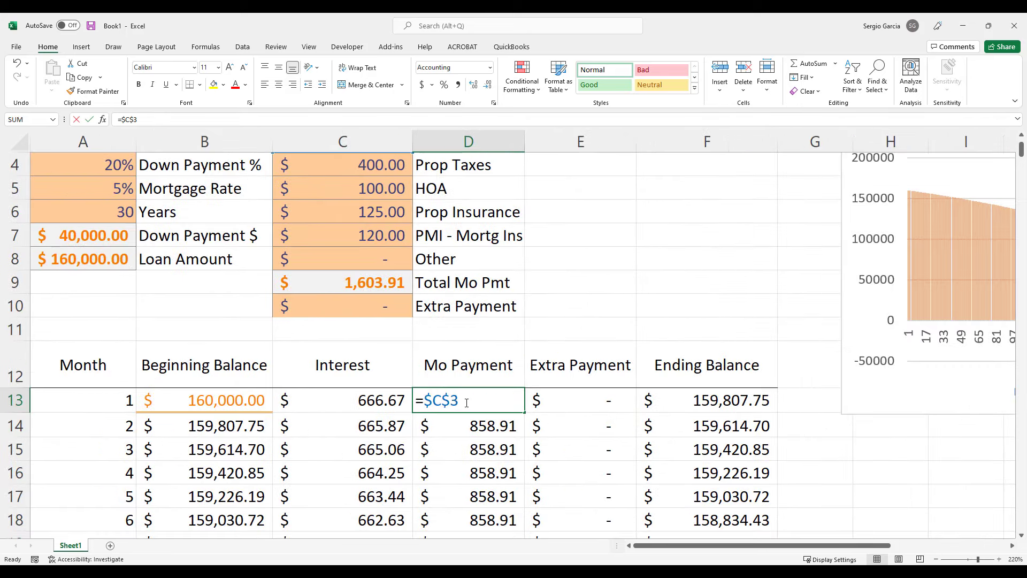
left_click(424, 400)
type("IF(")
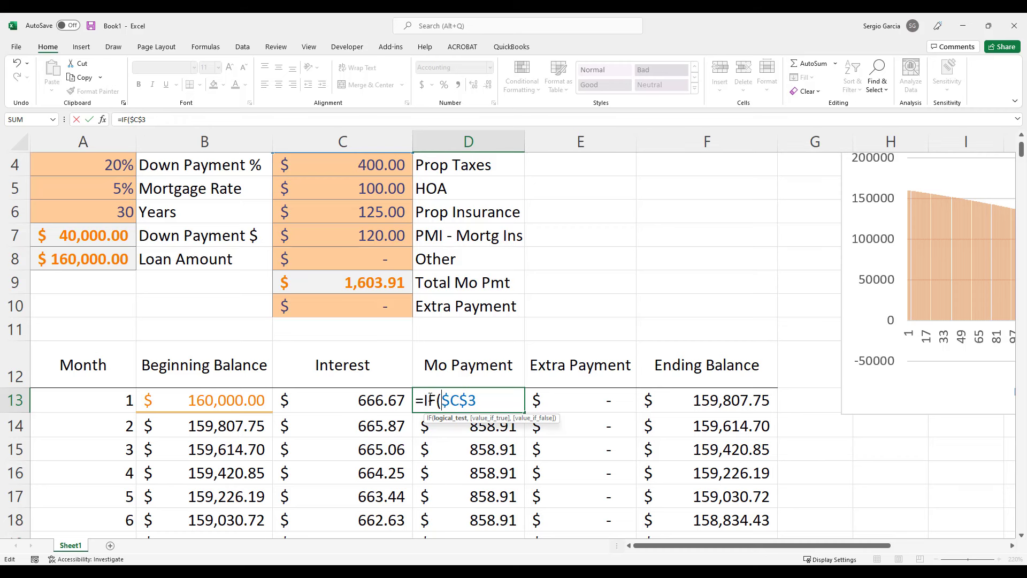
left_click(255, 397)
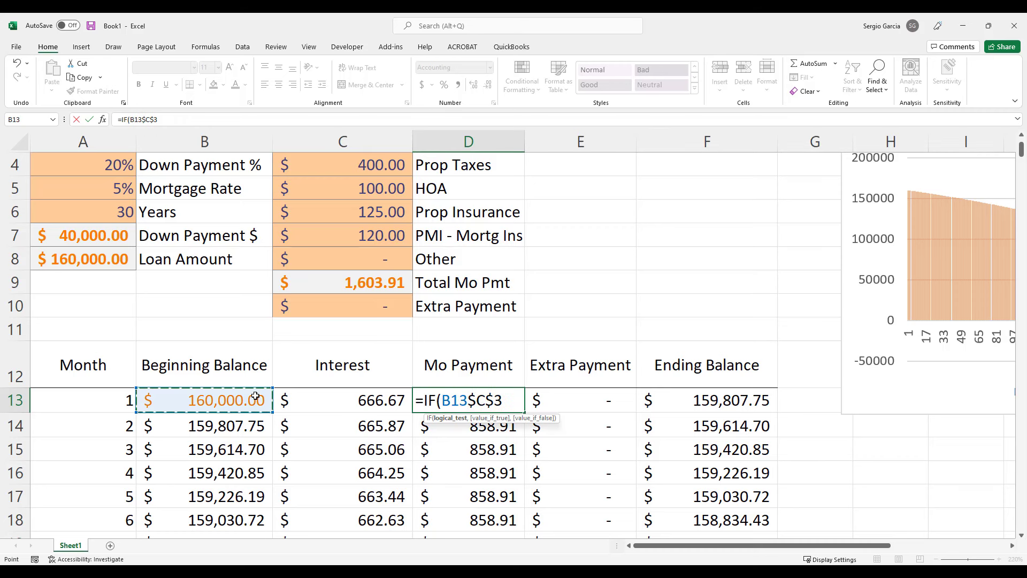
type(">0")
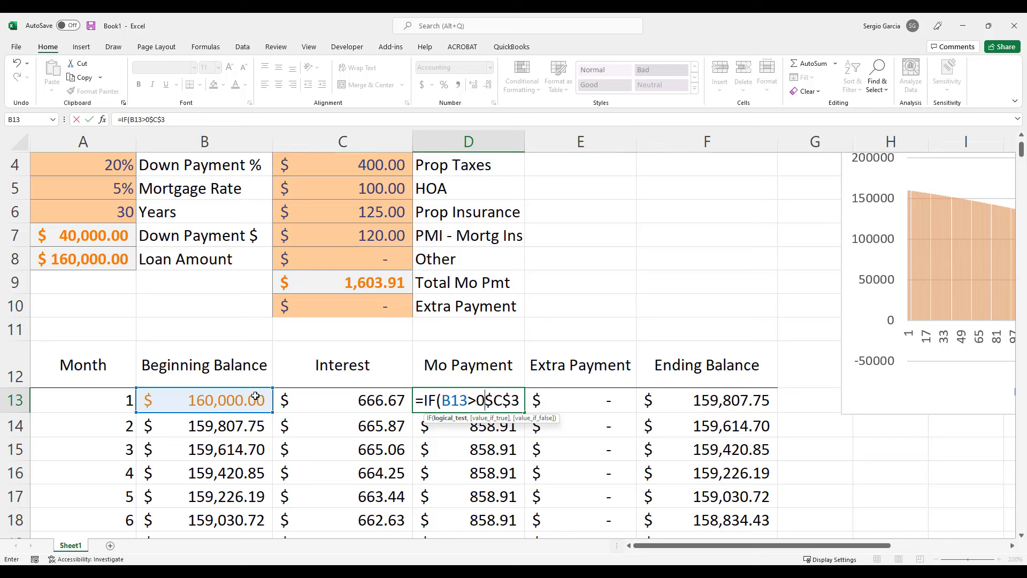
type(",")
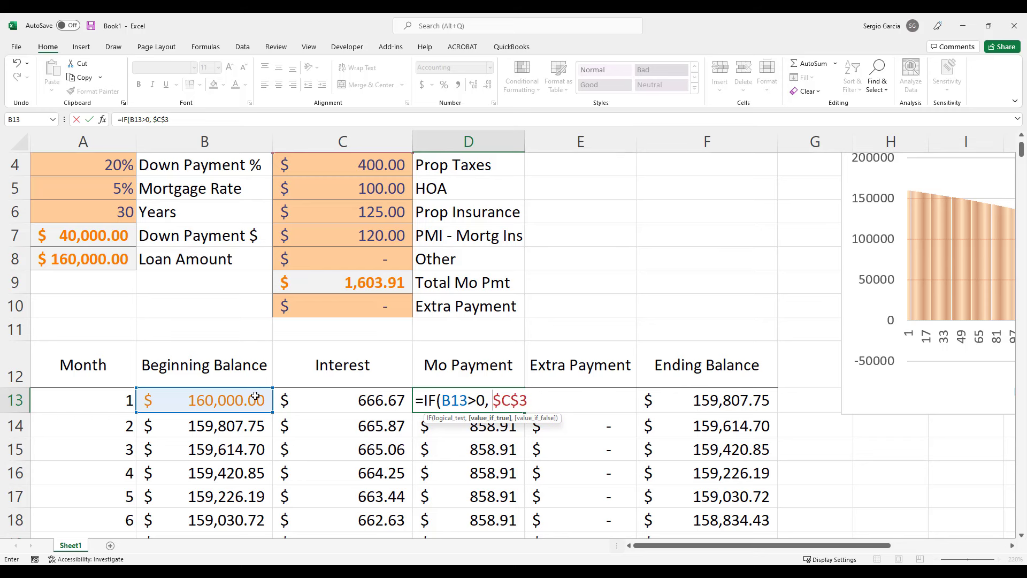
key("Right")
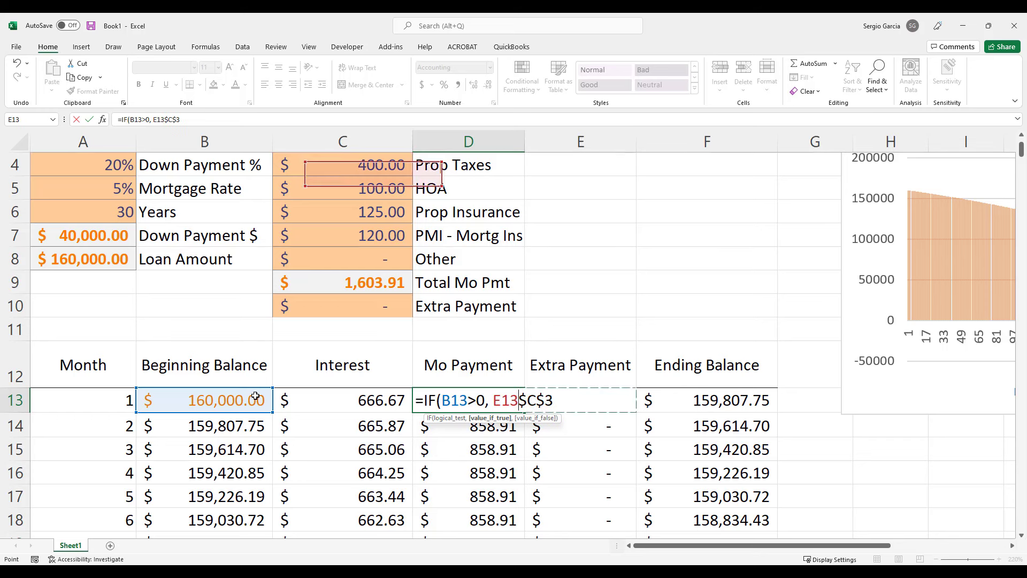
key("Escape")
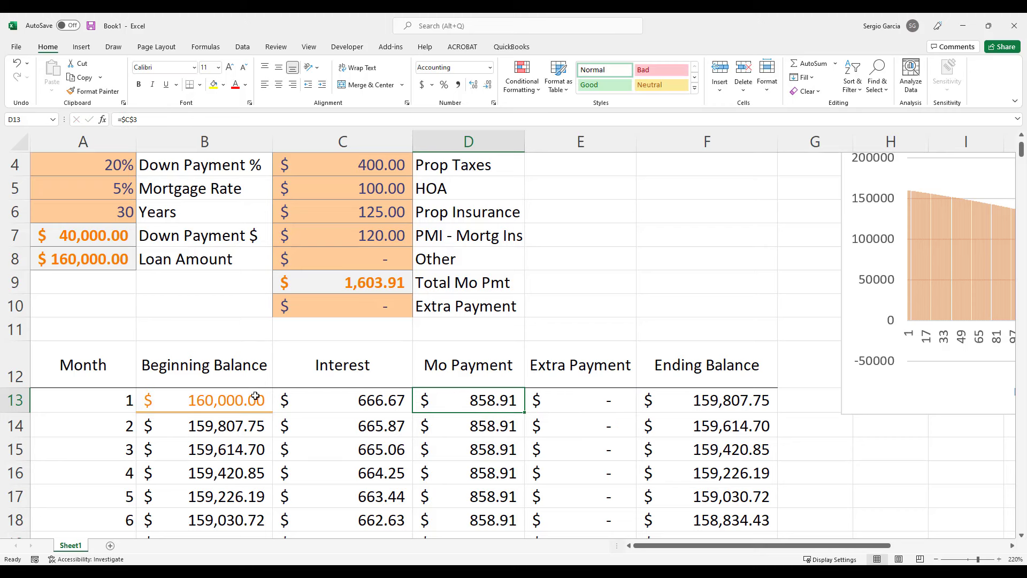
Step: Start wrapping the month 1 payment formula in D13 in an IF function that tests B13>0 before $C$3
double_click(442, 402)
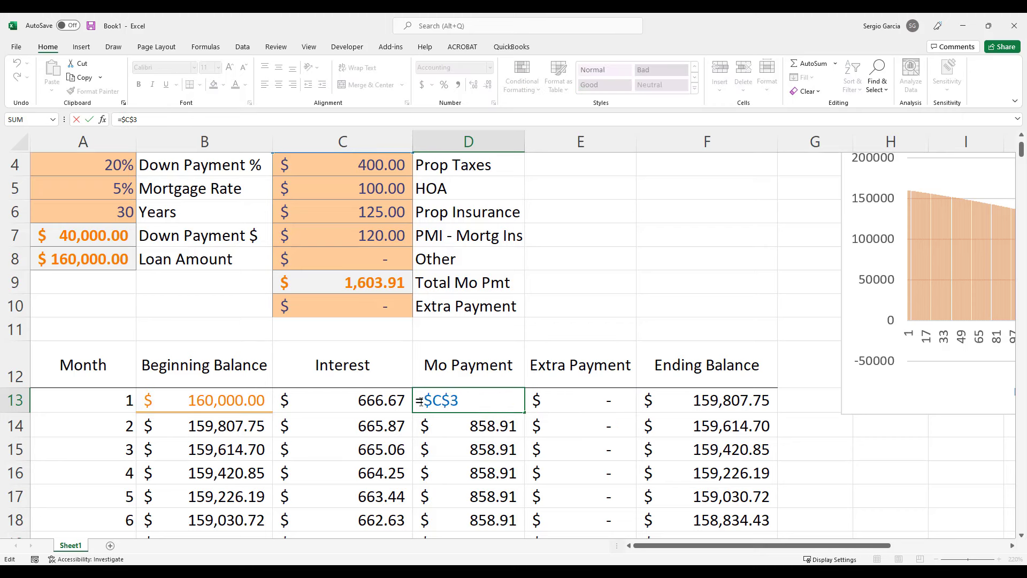
left_click(424, 402)
key("F2")
type("IF(")
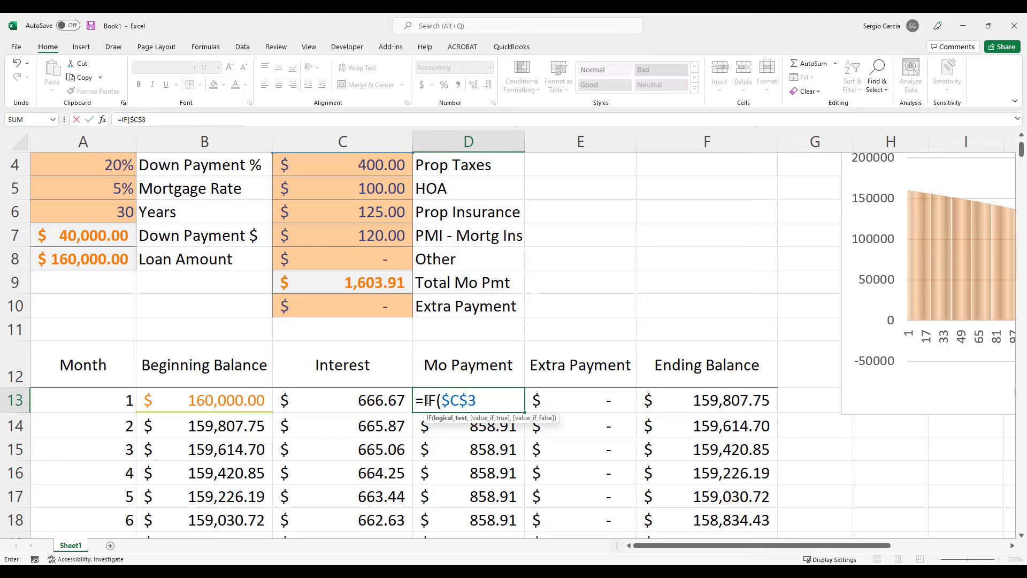
left_click(225, 405)
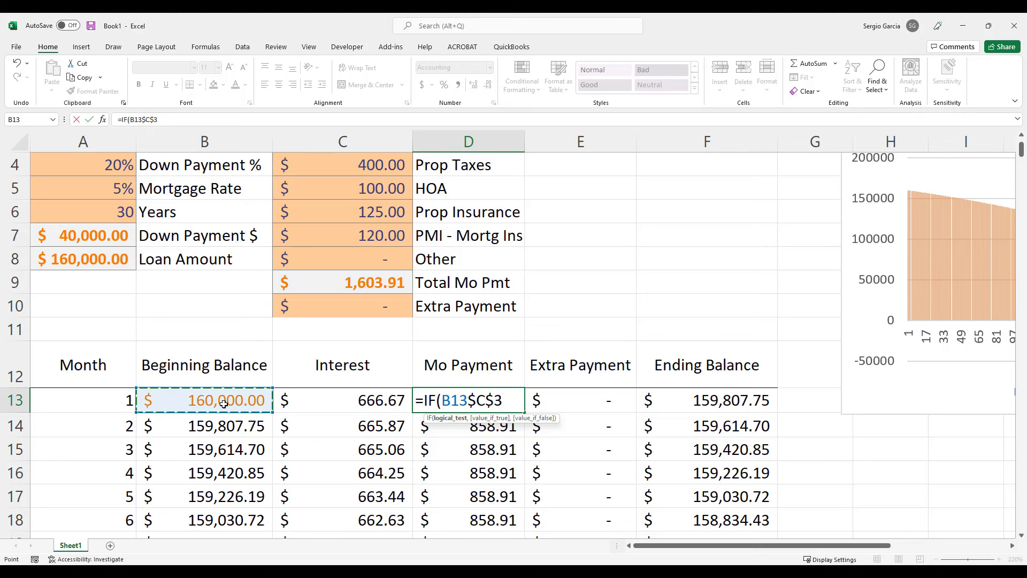
type(">0,")
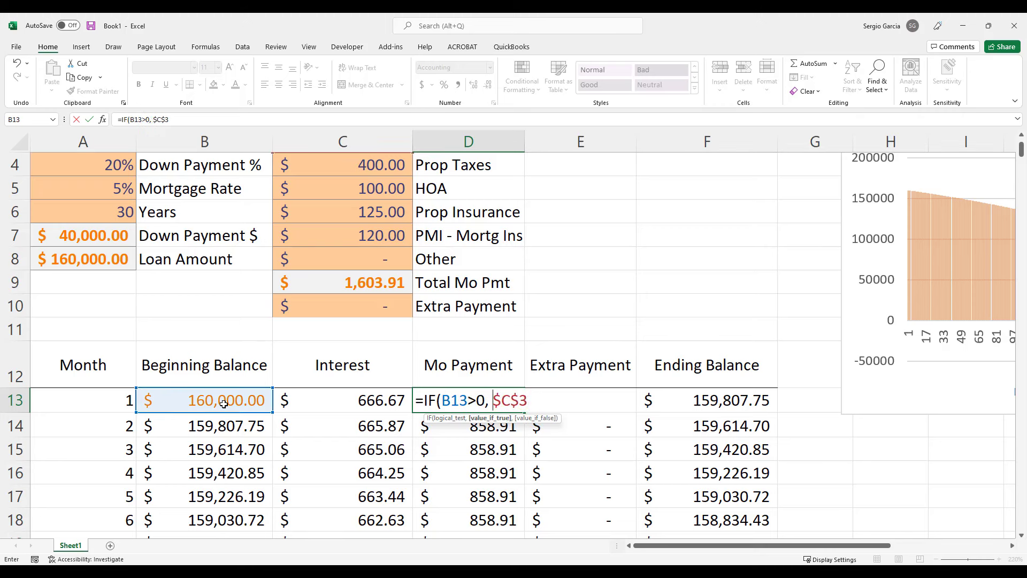
key("Right")
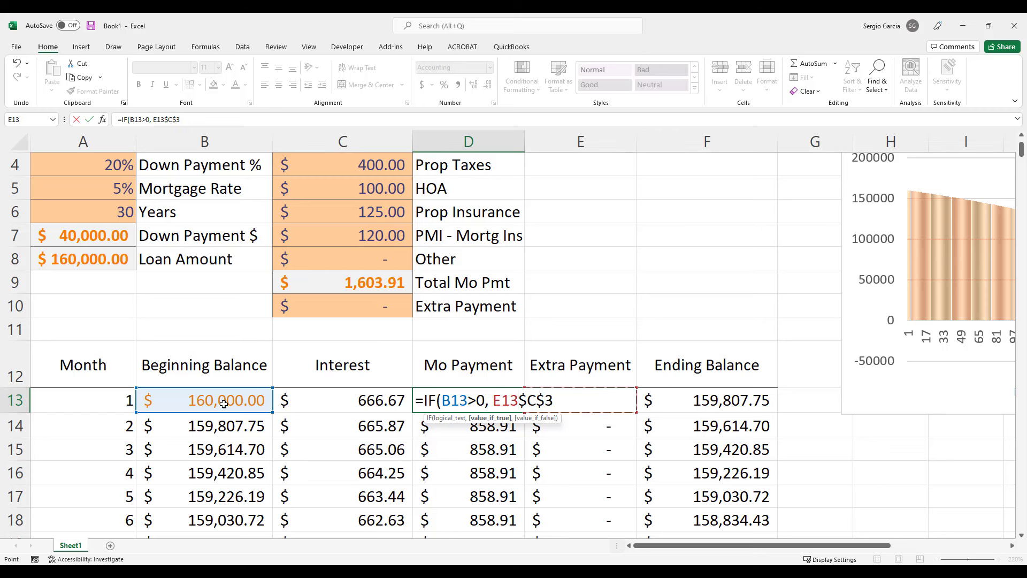
key("F2")
key("Left")
key("Left")
key("Left")
key("Delete")
key("Delete")
key("Delete")
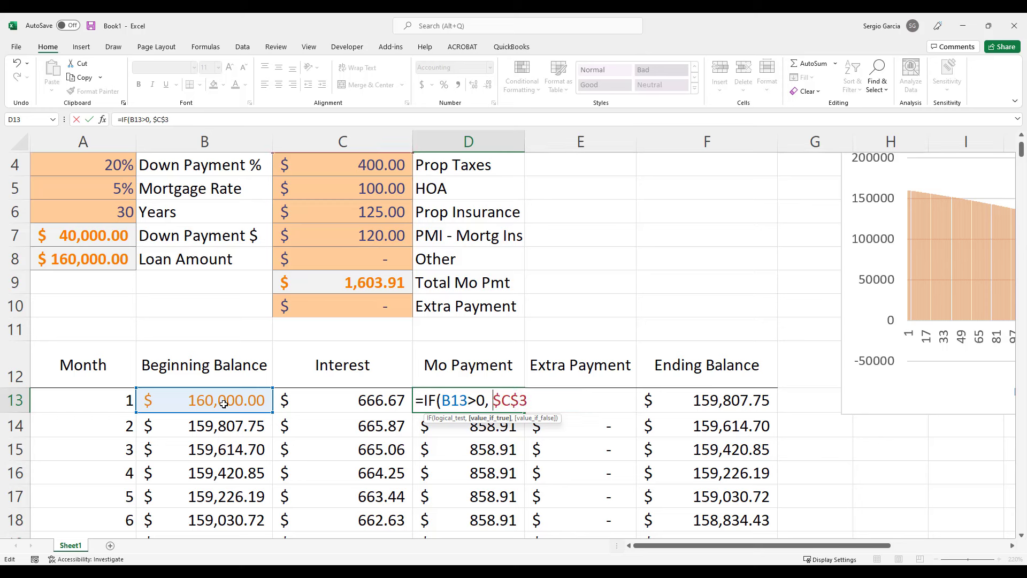
Step: Complete the D13 IF formula with $C$3 as the value if true and 0 as the value if false
key("Right")
key("Right")
key("Right")
key("Right")
type(", 0)")
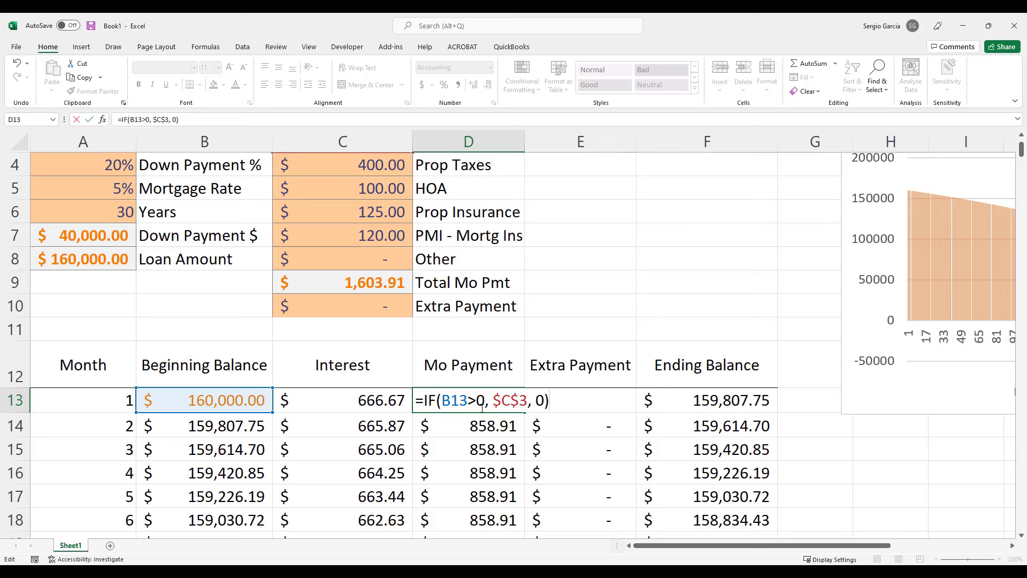
Step: Try thresholds of 0.01 and 0.001 in the greater-than test of the D13 IF formula
left_click(485, 401)
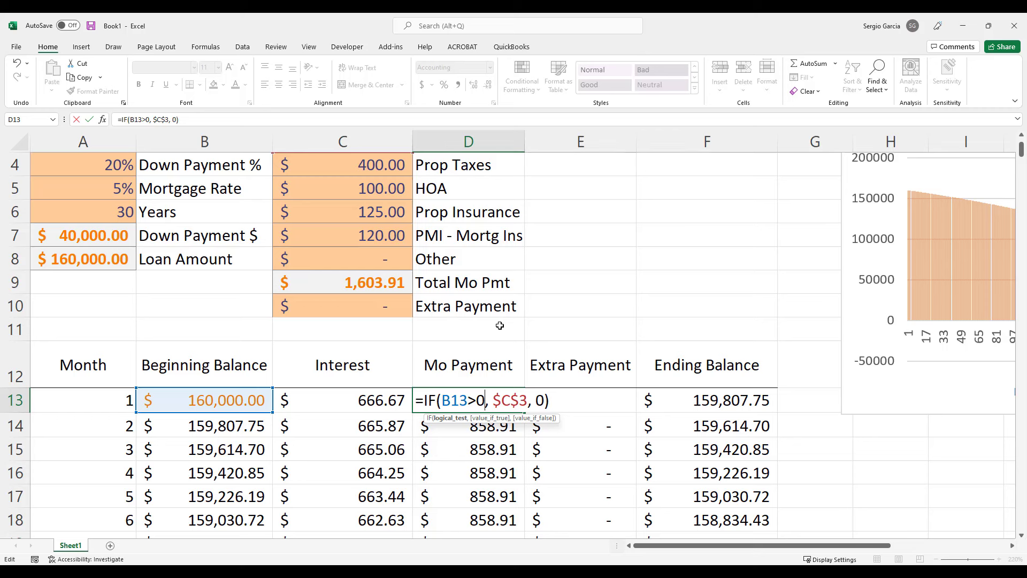
type(".01")
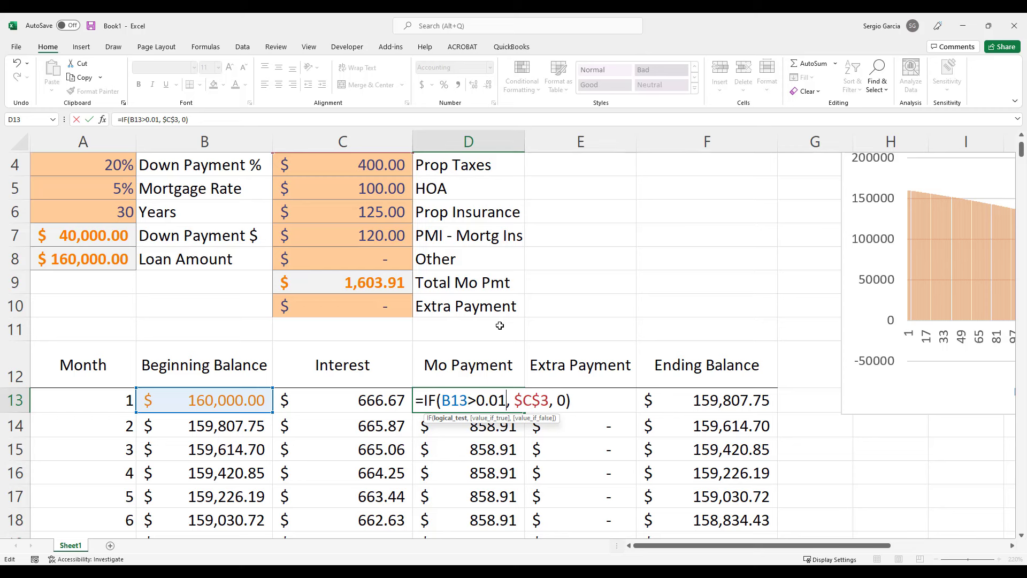
key("BackSpace")
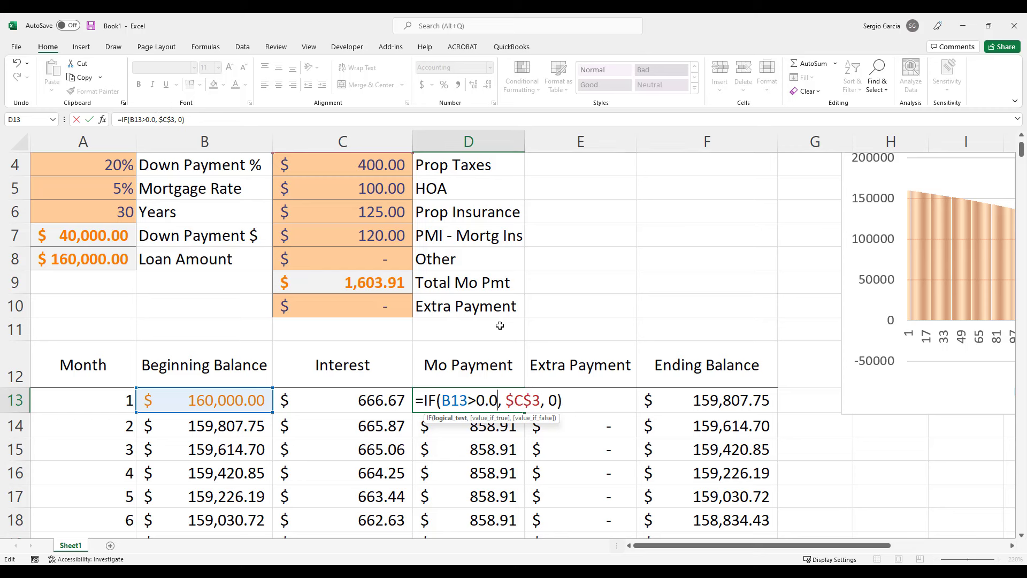
type("01")
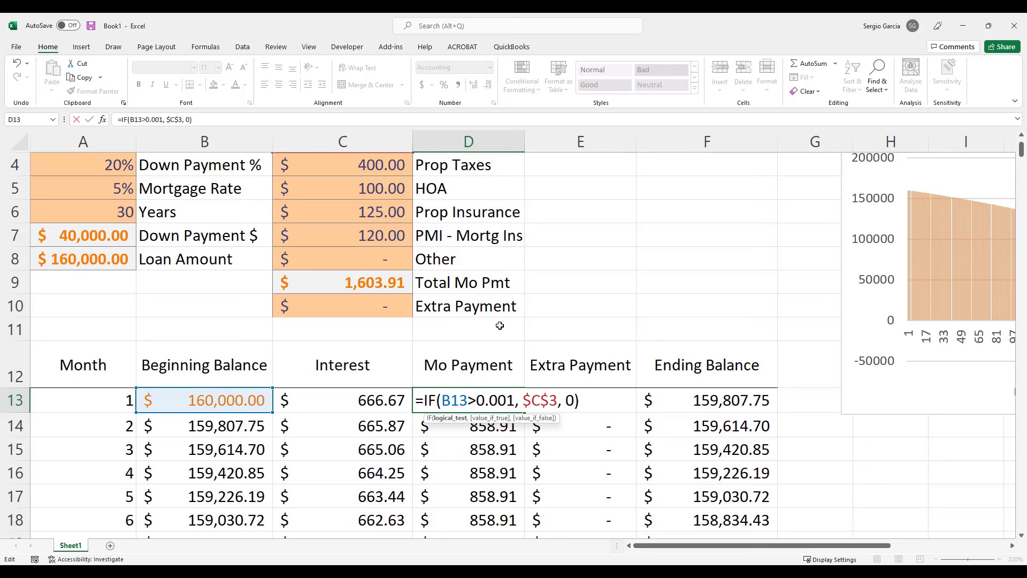
Step: Set the D13 test to B13>=.01 and fill the IF payment formula down the Mo Payment column
key("BackSpace")
key("BackSpace")
key("BackSpace")
key("BackSpace")
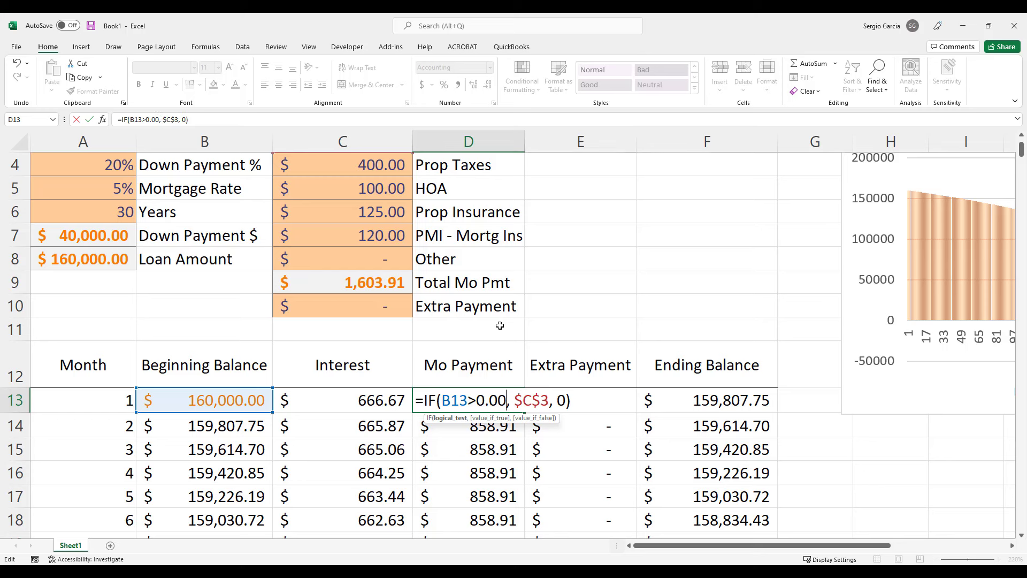
key("BackSpace")
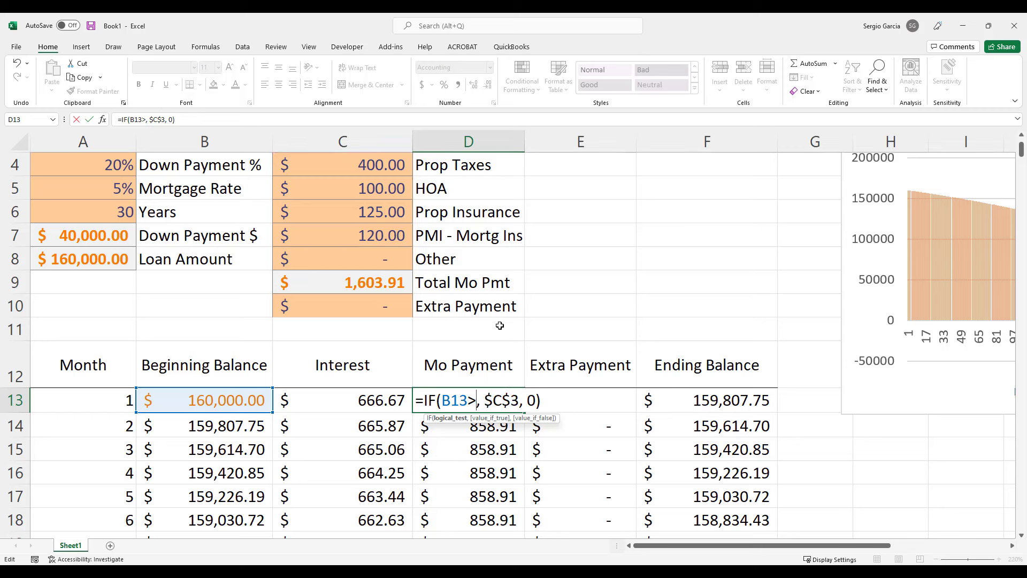
type("=.01")
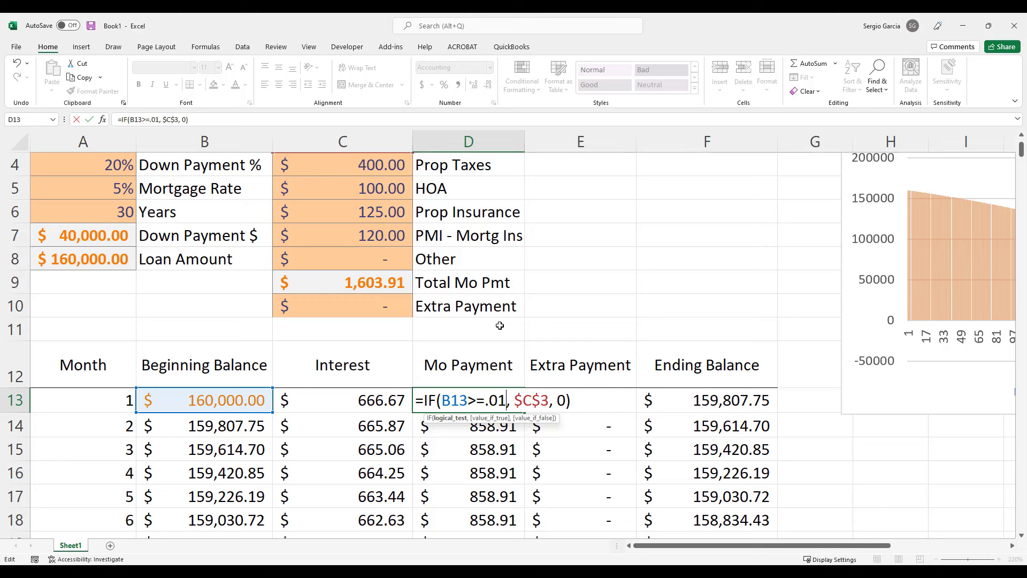
key("ctrl+Return")
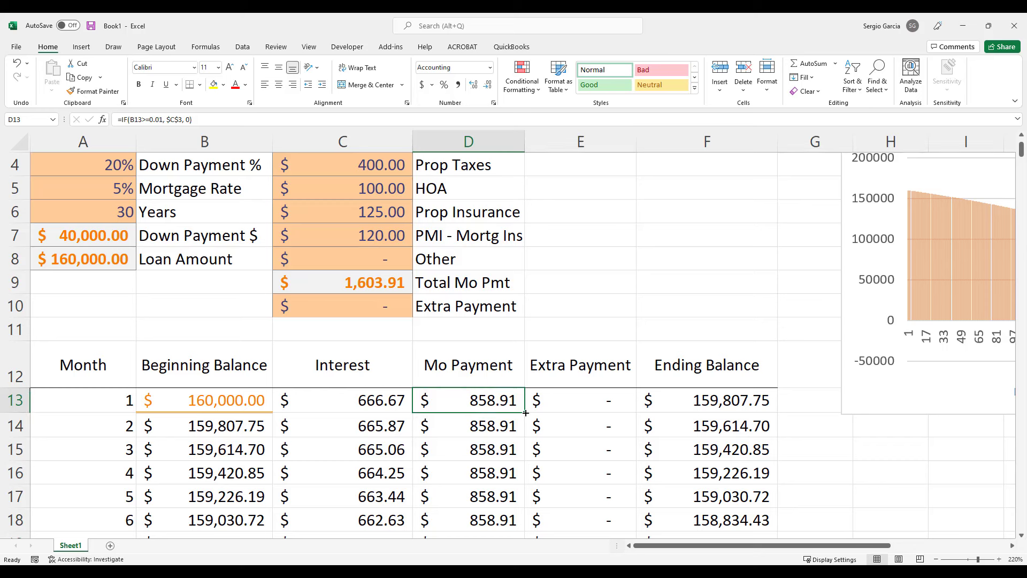
double_click(525, 412)
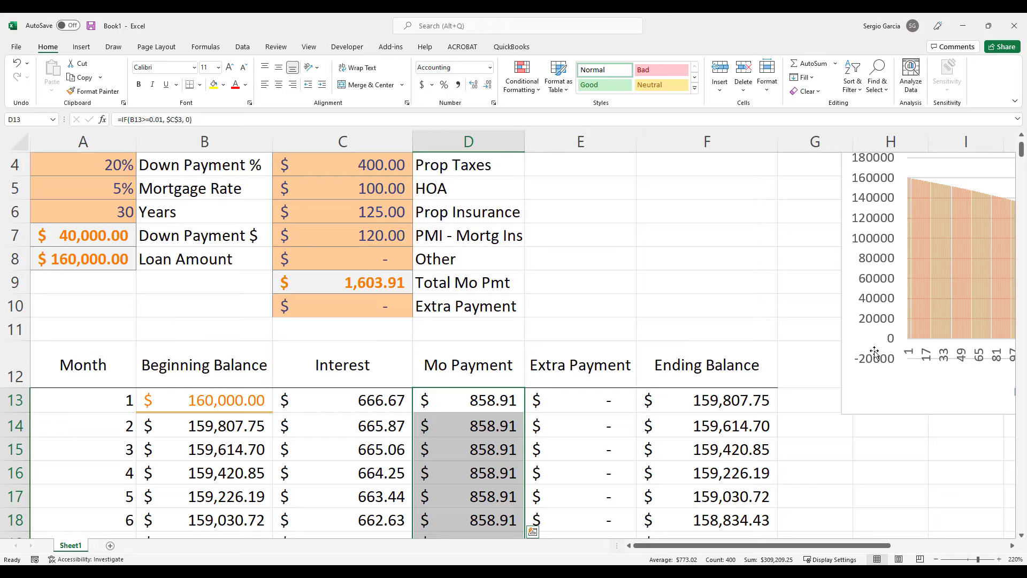
Step: Examine the balance chart and the schedule rows around month 360, including the extra payment and ending balance formulas for month 359
scroll(794, 430, "down", 2)
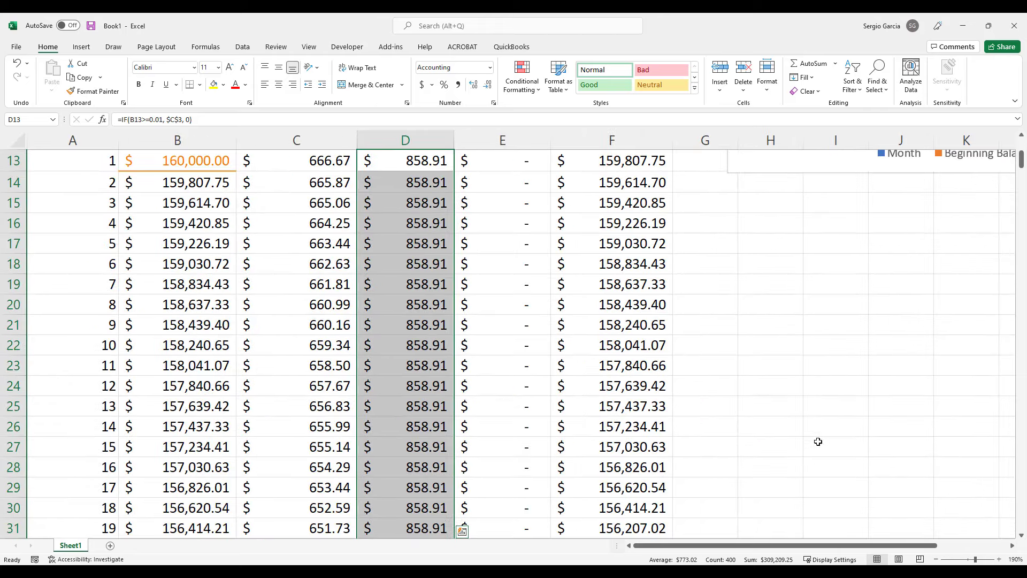
scroll(818, 428, "up", 4)
left_click_drag(808, 545, 889, 543)
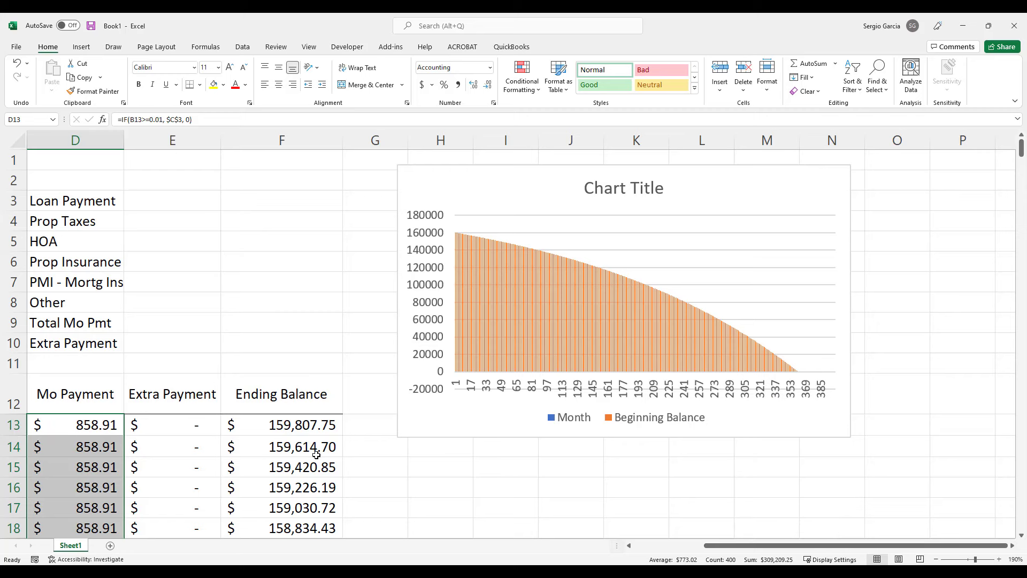
scroll(290, 451, "down", 2)
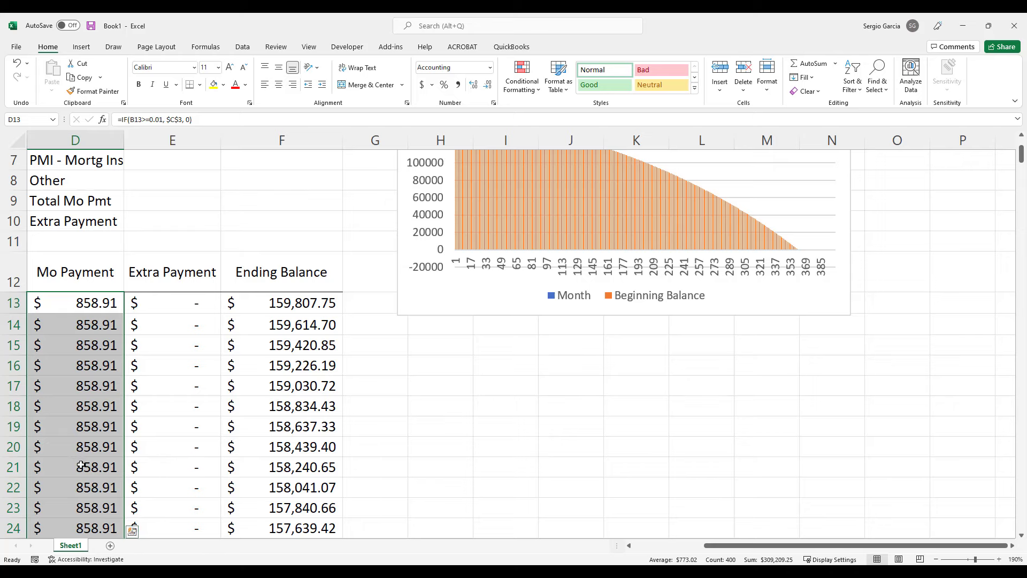
left_click(76, 465)
scroll(81, 469, "down", 11)
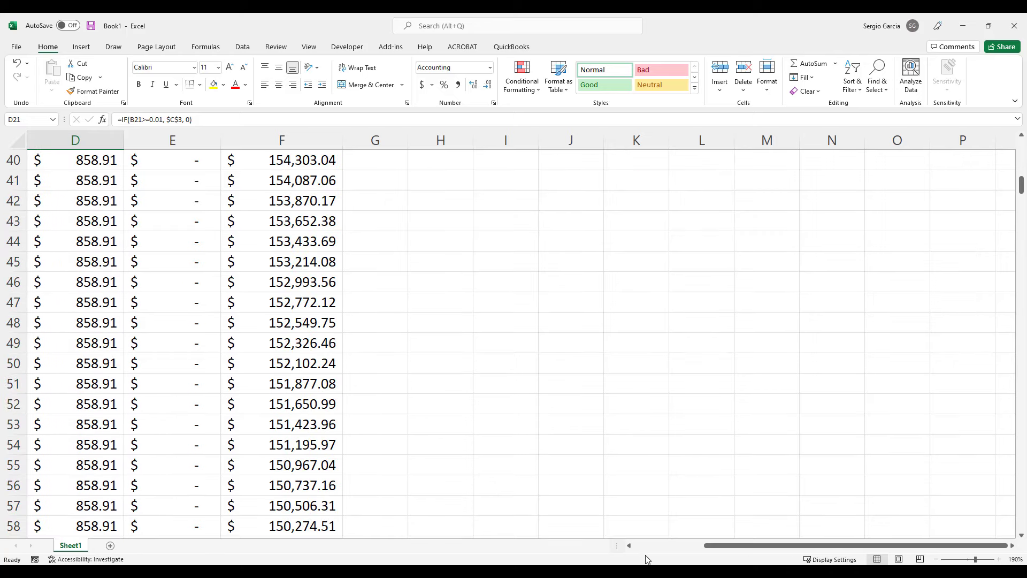
scroll(673, 548, "left", 3)
scroll(344, 487, "down", 20)
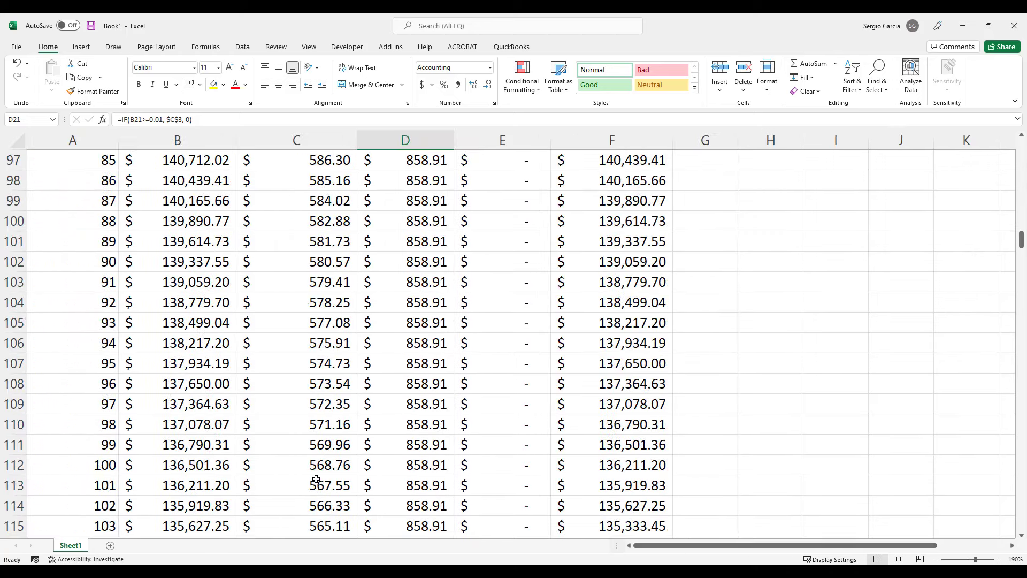
scroll(317, 480, "down", 20)
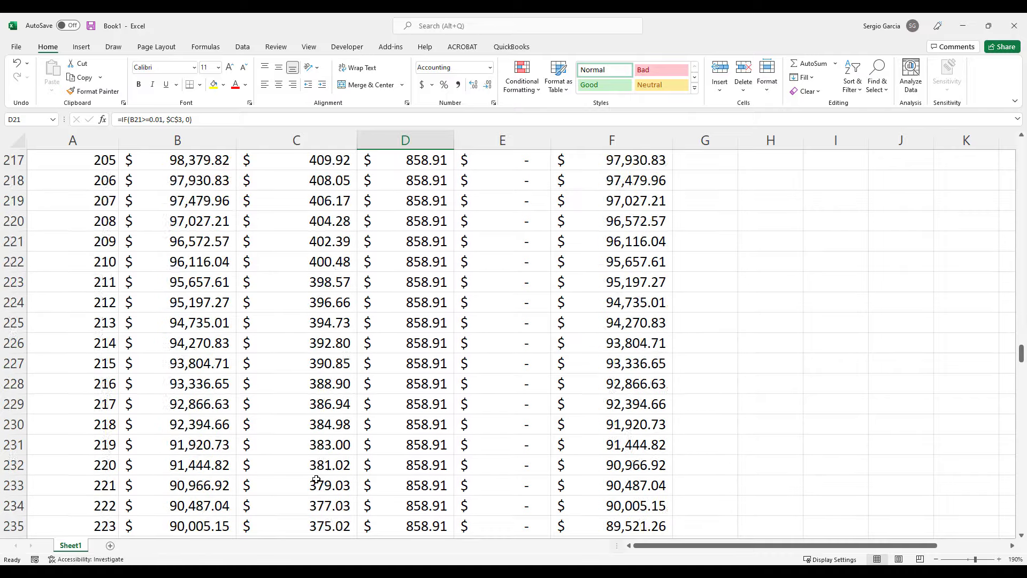
scroll(316, 480, "down", 20)
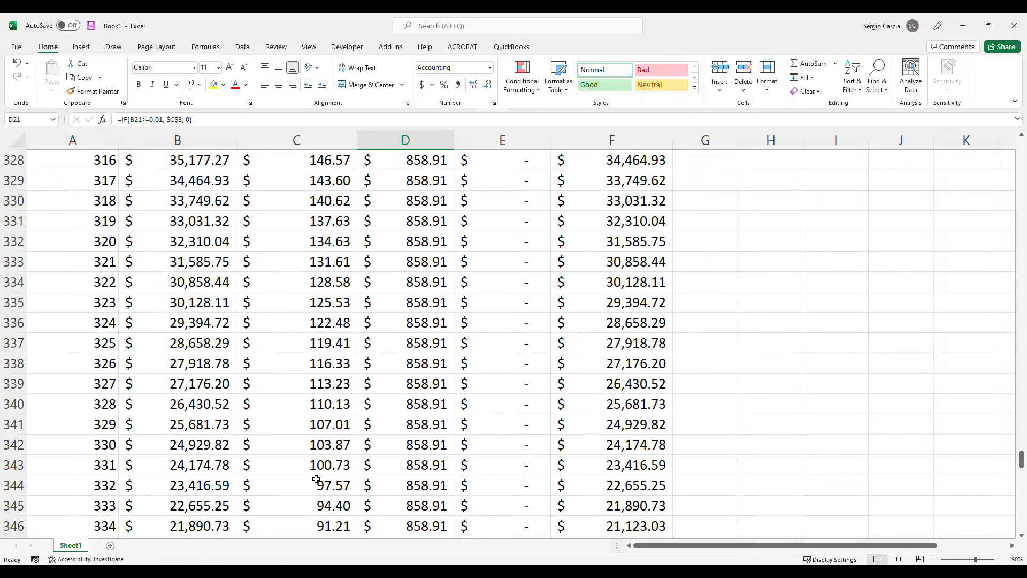
scroll(316, 480, "down", 2)
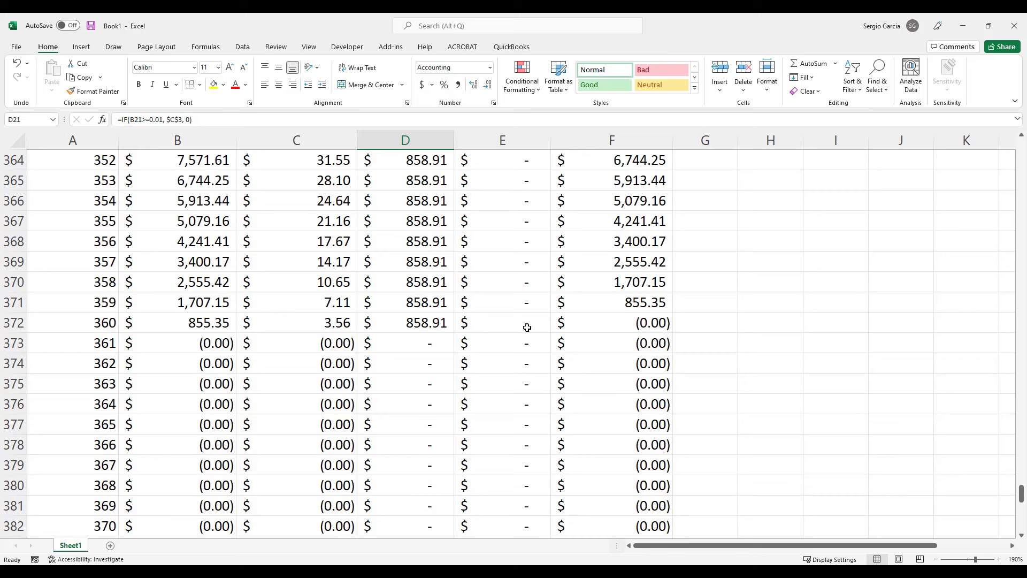
left_click(524, 305)
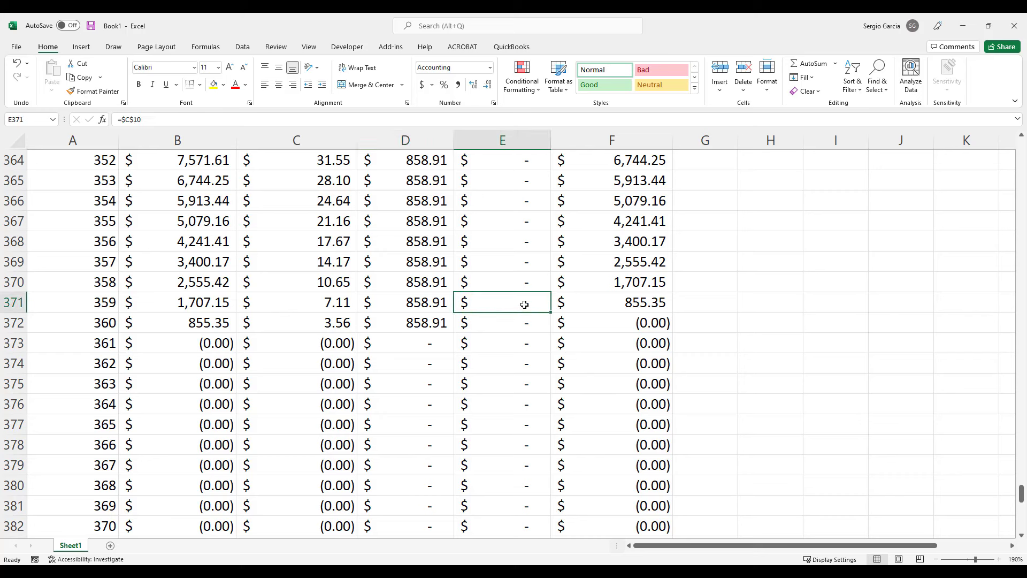
left_click(614, 304)
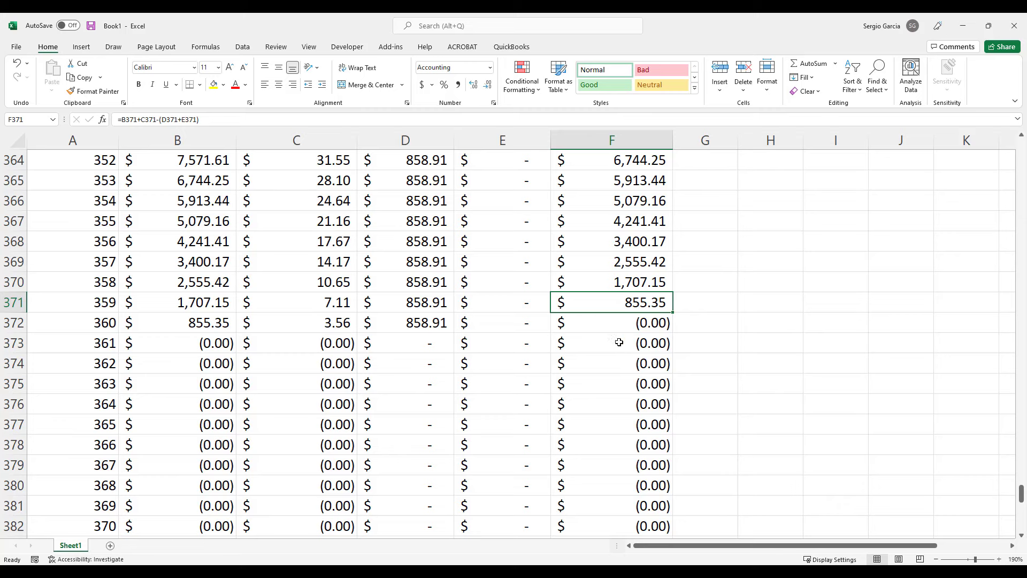
Step: Start wrapping the month 1 extra payment formula in E13 in an IF function that tests B13>=0.01 before $C$10
scroll(543, 334, "up", 20)
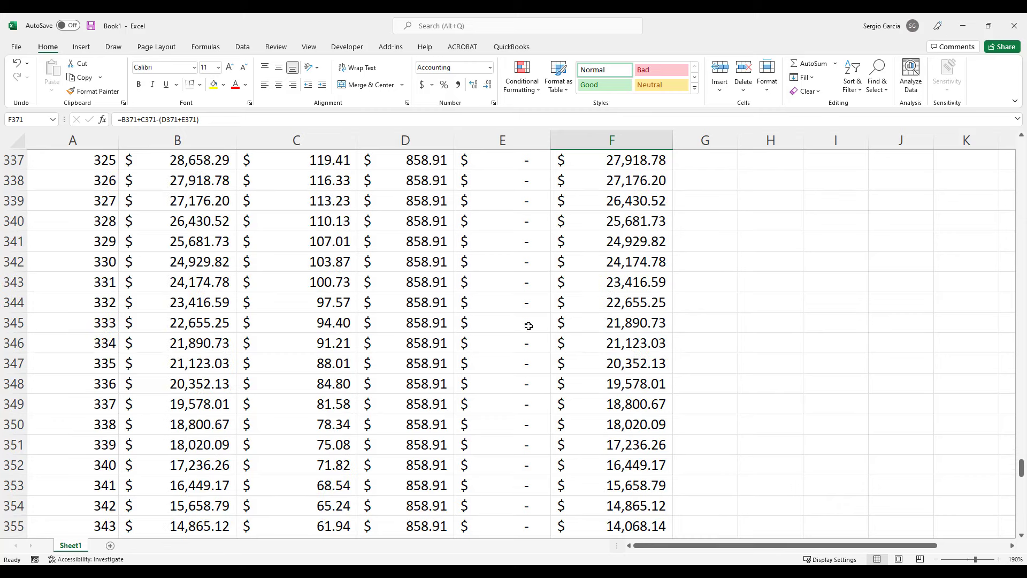
left_click_drag(1022, 429, 1022, 156)
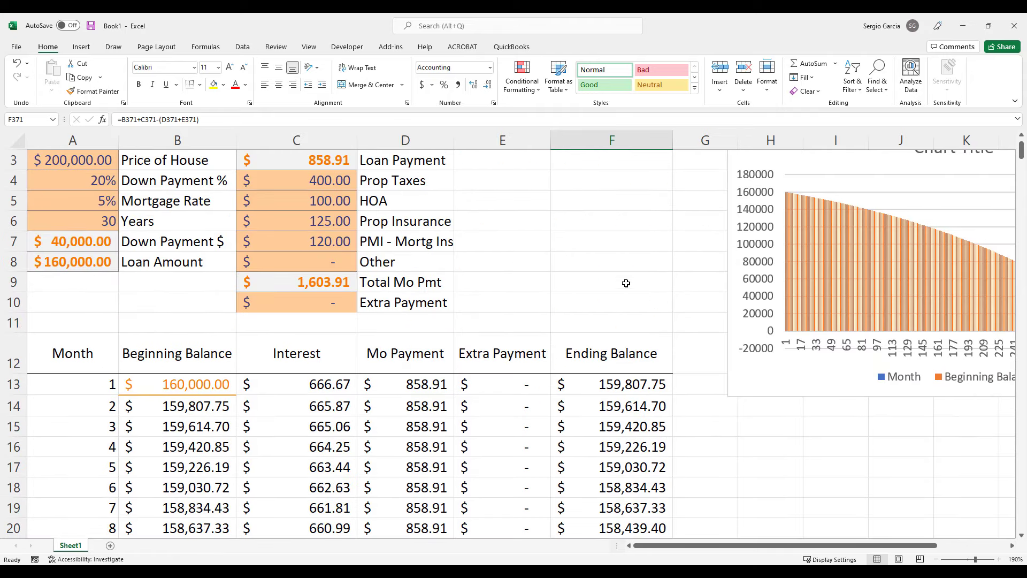
double_click(415, 389)
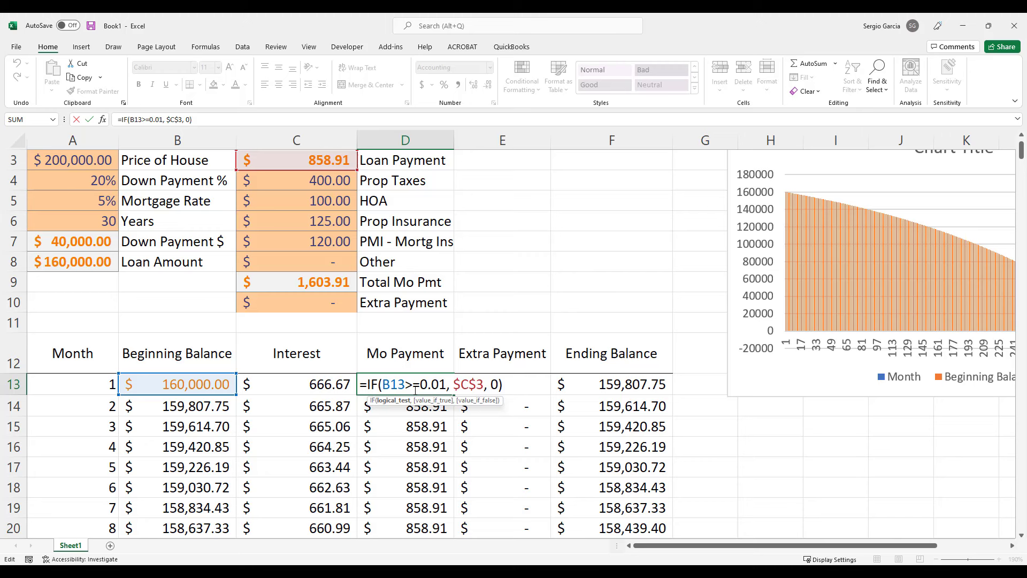
left_click(488, 388)
type("=$C$10")
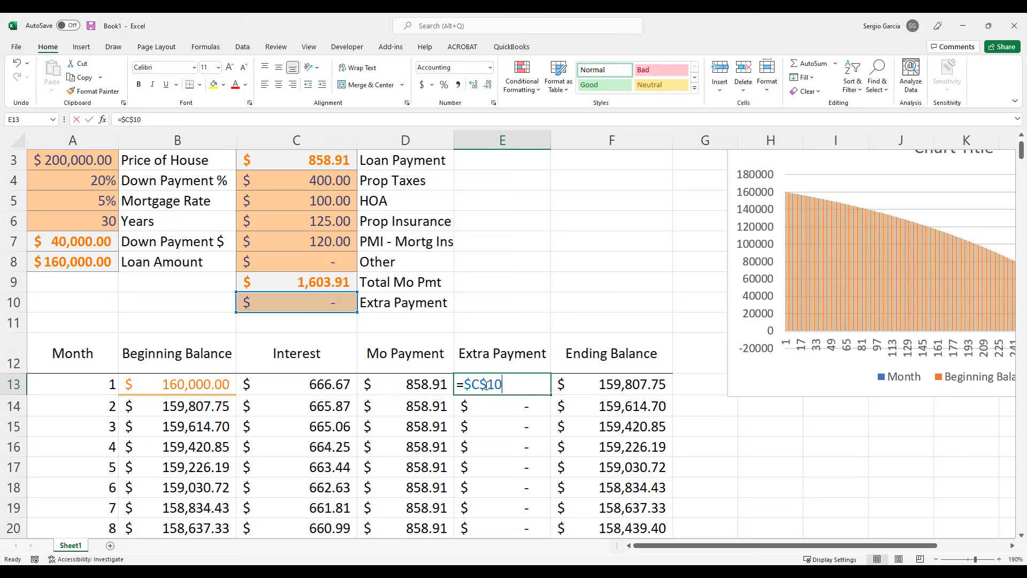
left_click(466, 385)
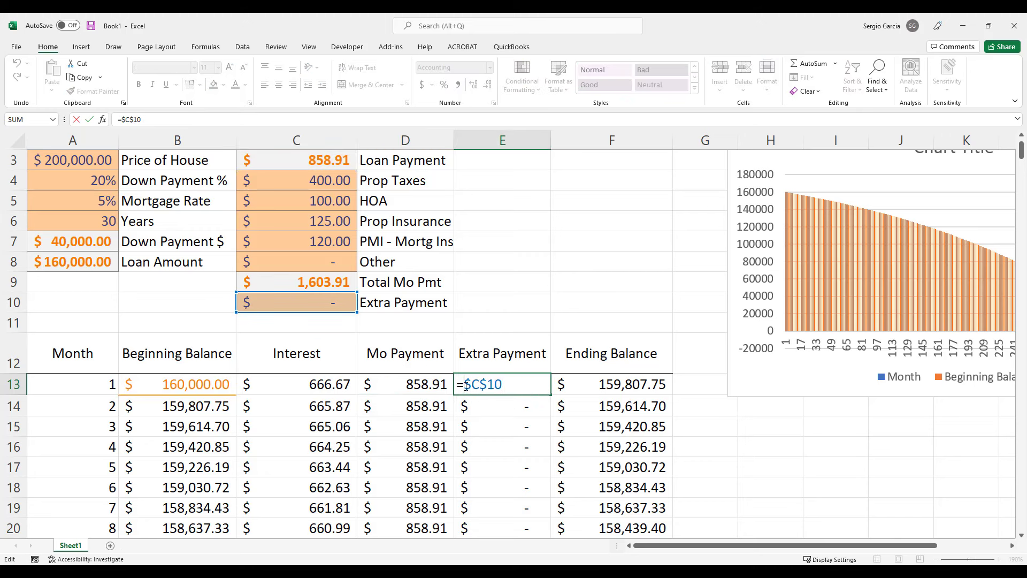
type("IF(")
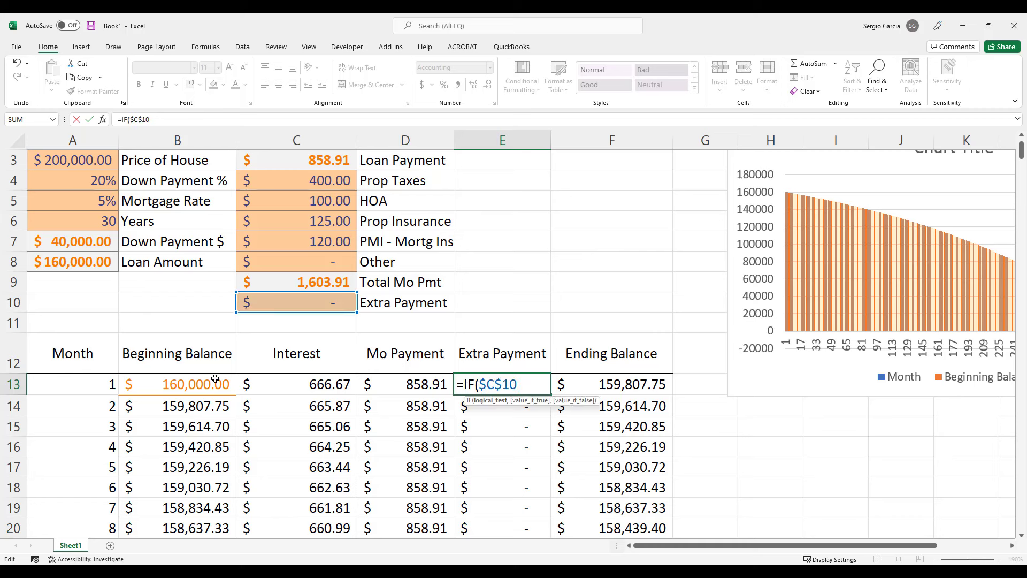
left_click(215, 379)
type(">=")
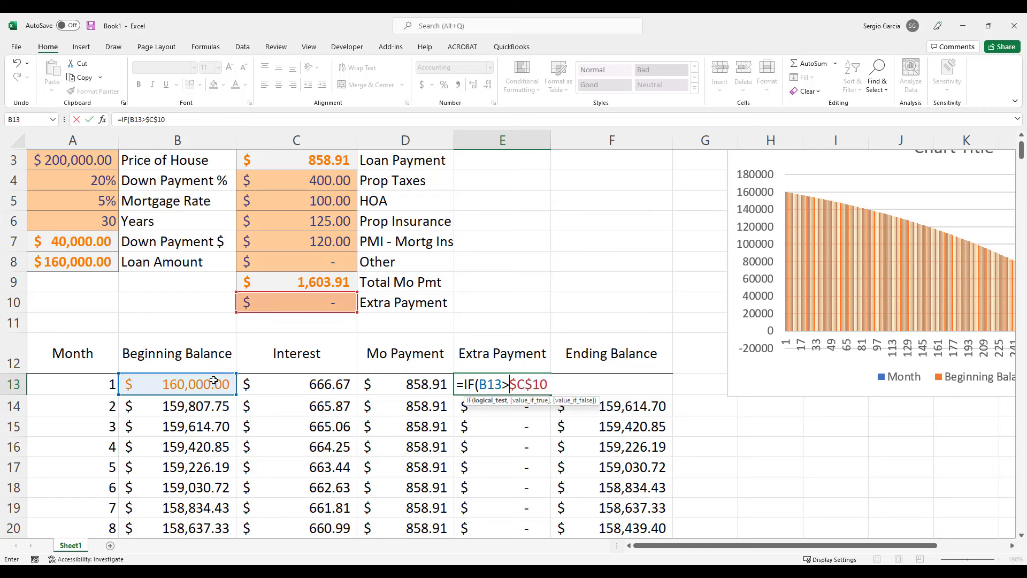
type("0.01")
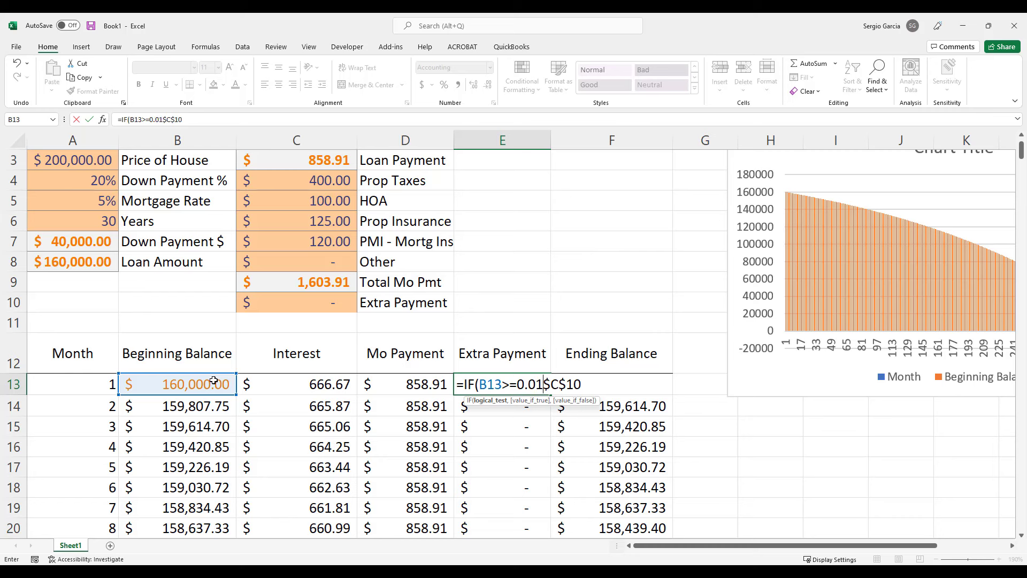
type(",")
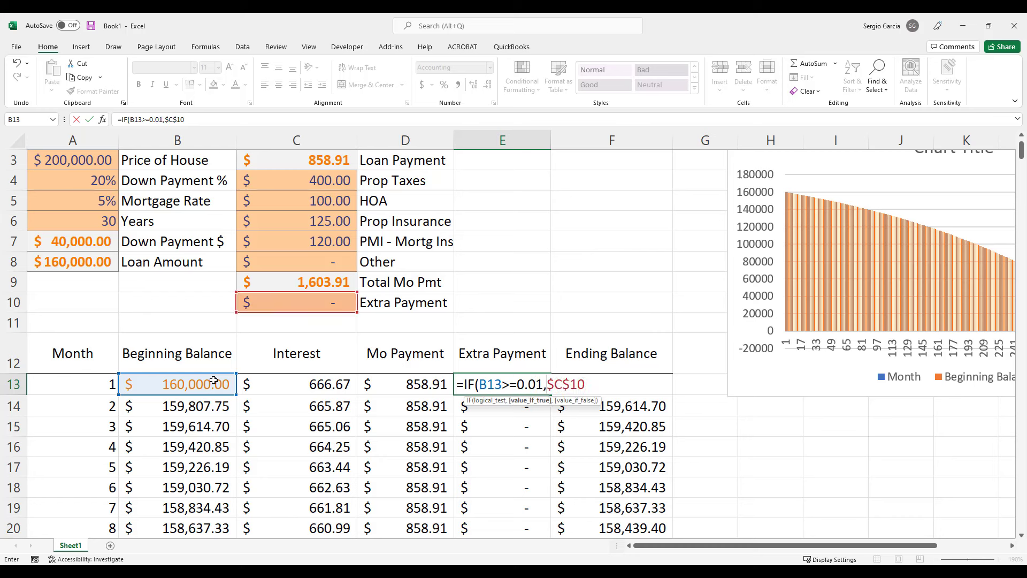
Step: Complete the E13 IF formula with $C$10 if true and 0 if false, and fill it down the Extra Payment column
left_click(548, 383)
key("Right")
key("Right")
key("Right")
key("Right")
key("Right")
type(",0)")
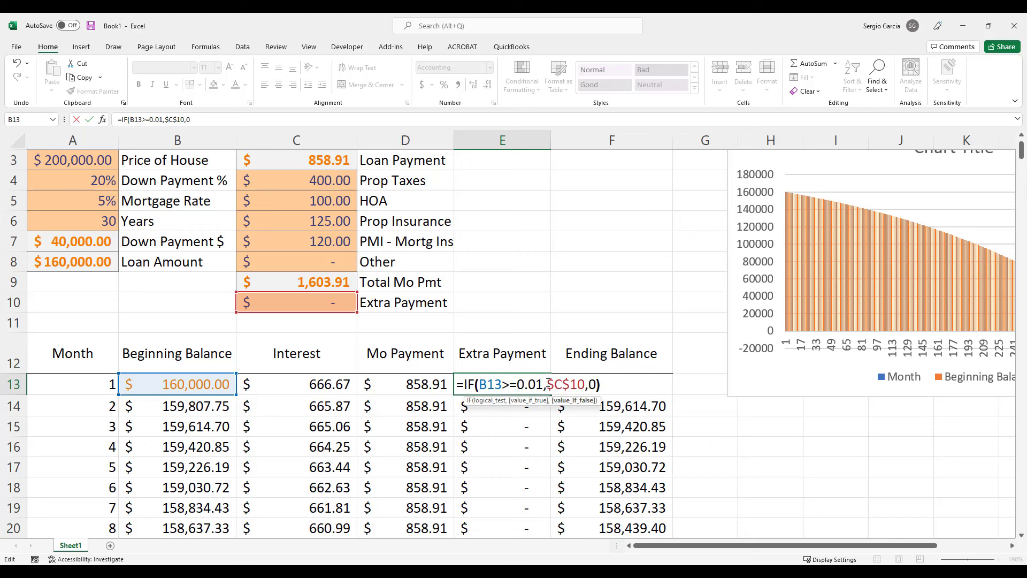
key("ctrl+Return")
double_click(548, 383)
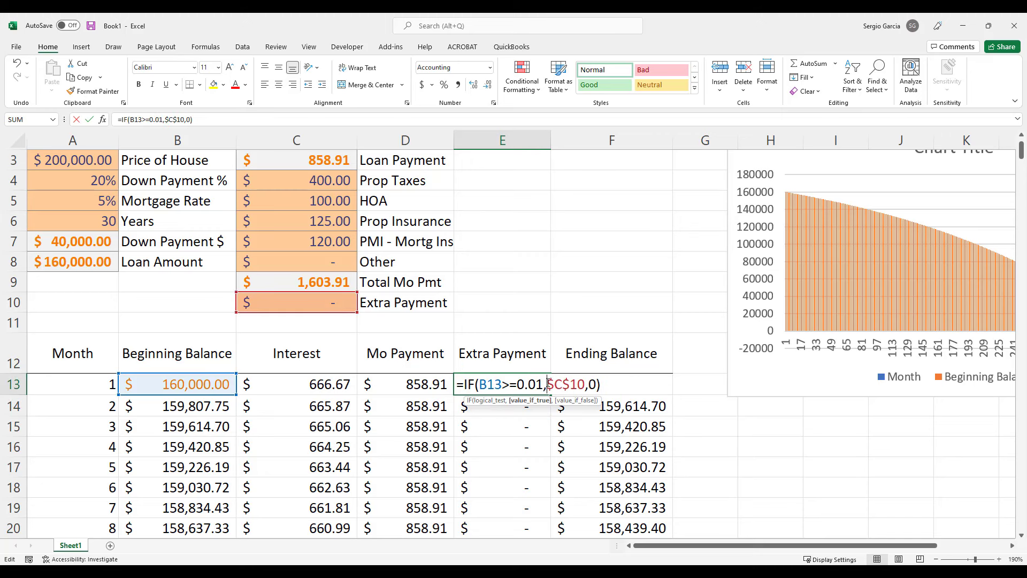
key("Escape")
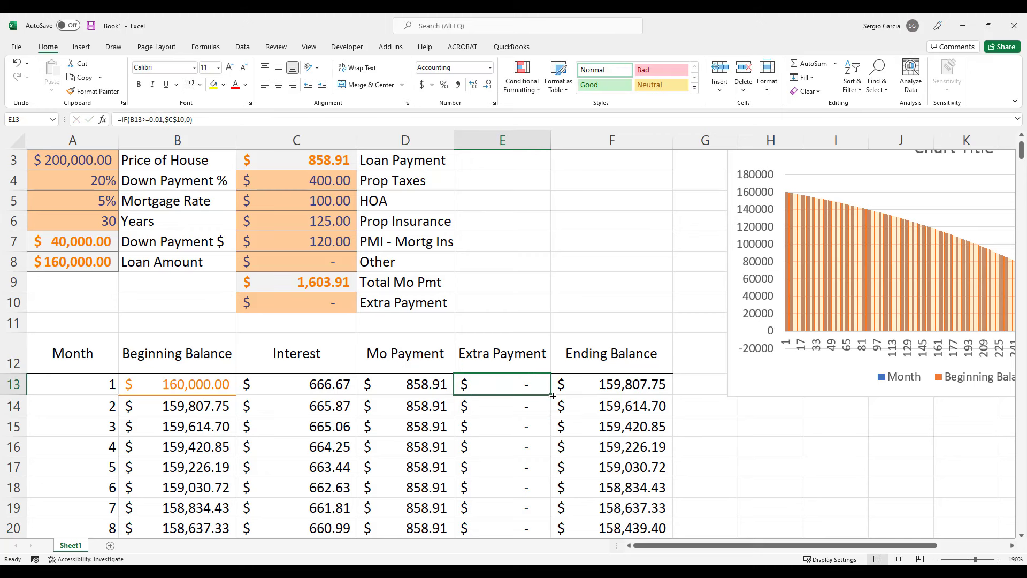
left_click_drag(553, 395, 551, 529)
double_click(537, 387)
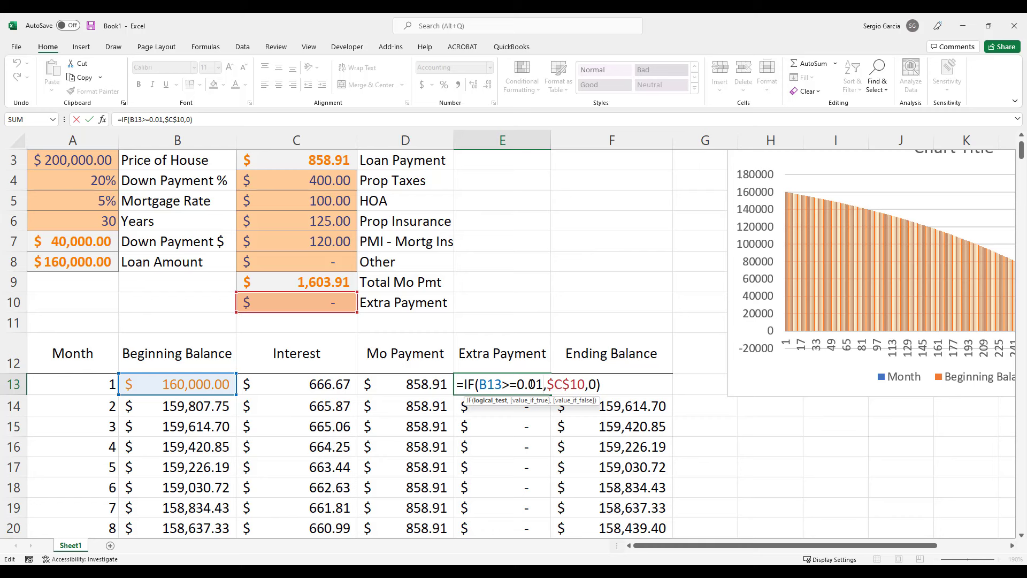
double_click(591, 385)
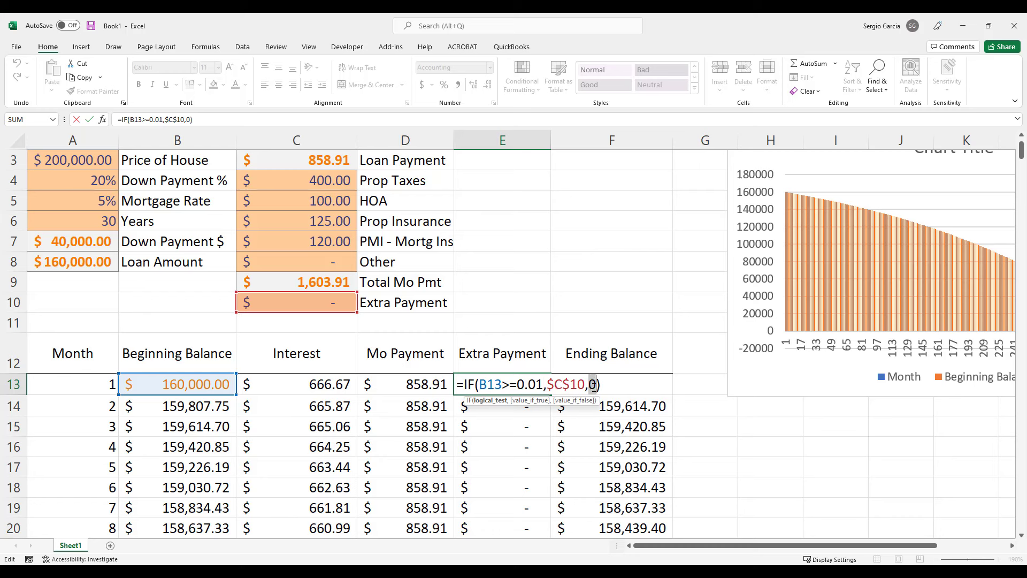
left_click(500, 412)
key("BackSpace")
key("BackSpace")
key("BackSpace")
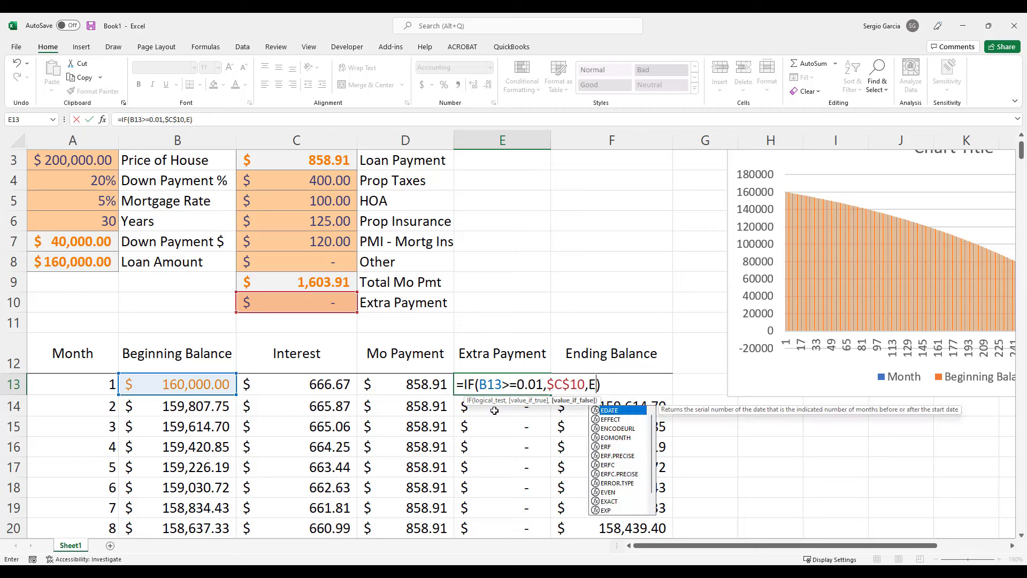
type("0")
key("Return")
left_click(511, 427)
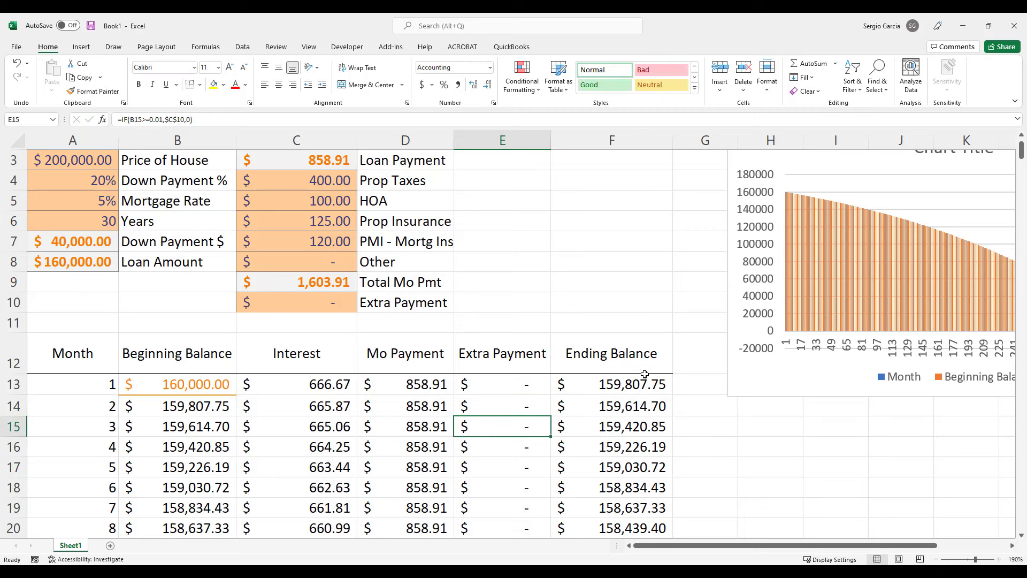
Step: Test an extra payment of 100 in C10 against the table and chart, and reset the amount to 0
scroll(642, 375, "down", 2)
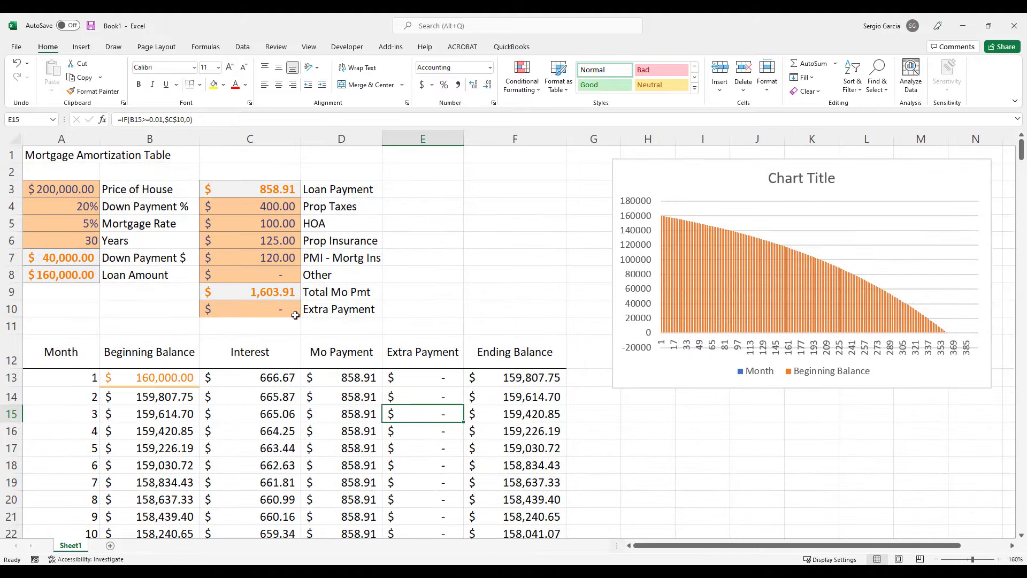
left_click(279, 311)
type("100")
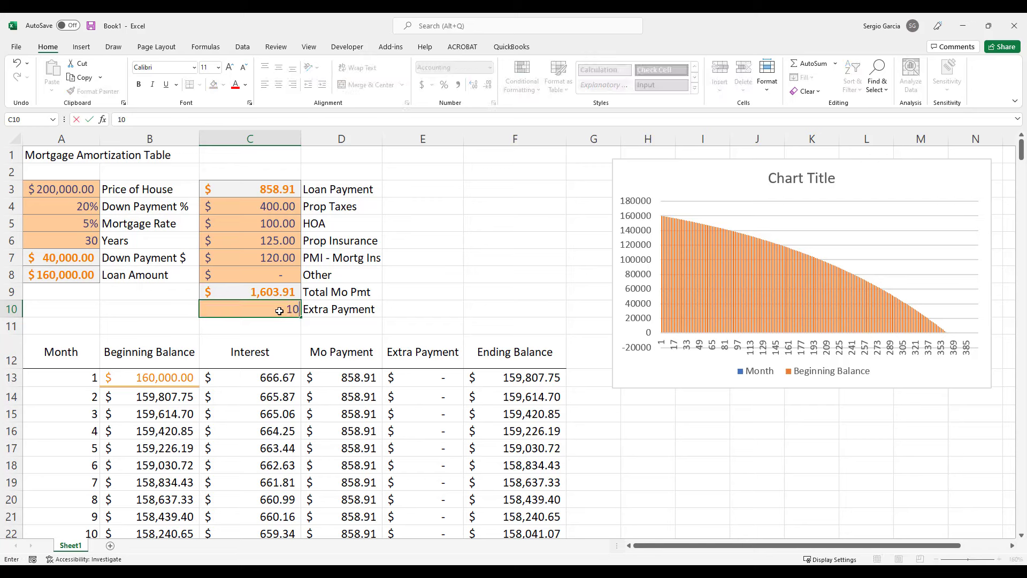
key("Return")
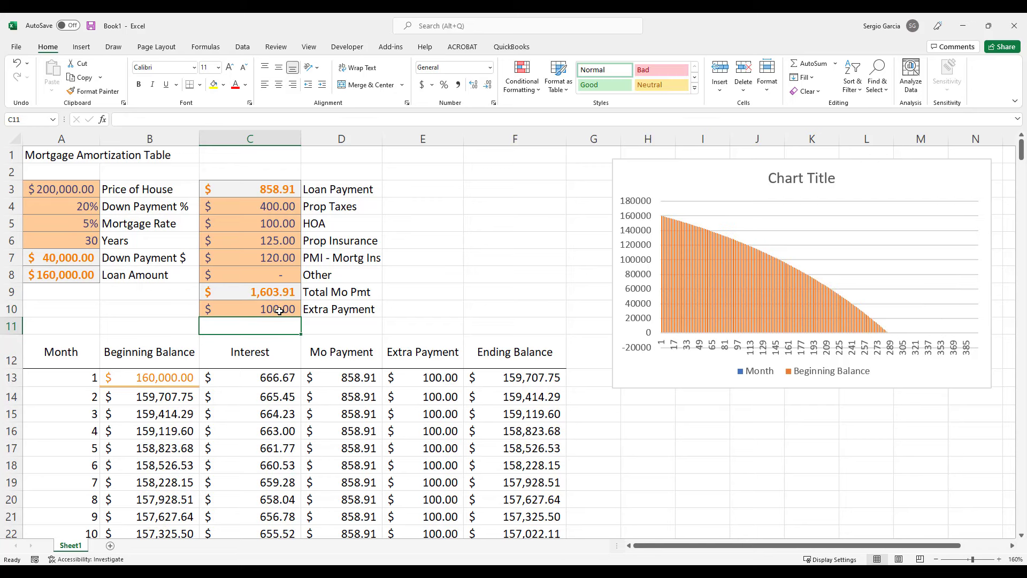
left_click(280, 312)
key("BackSpace")
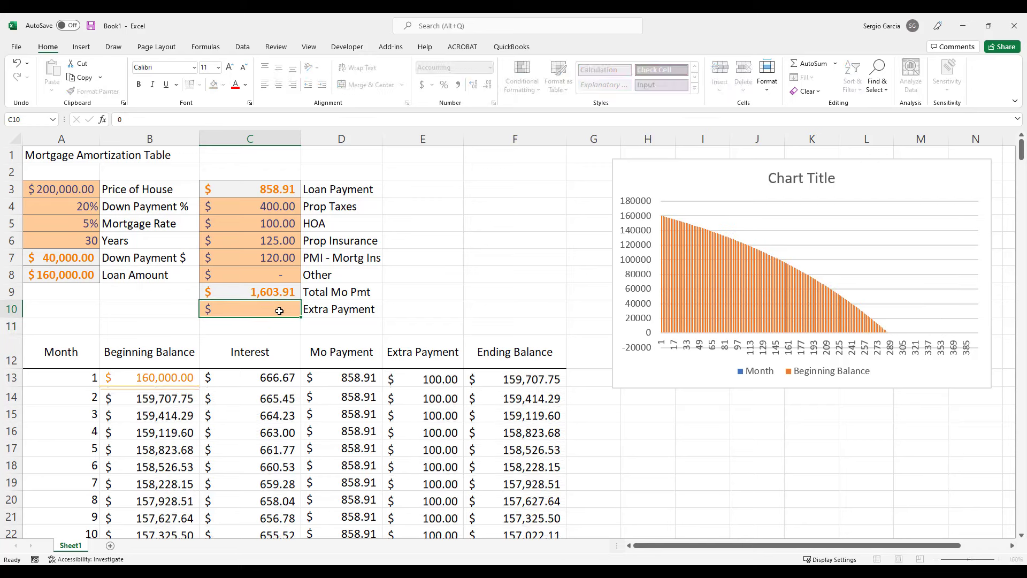
key("Return")
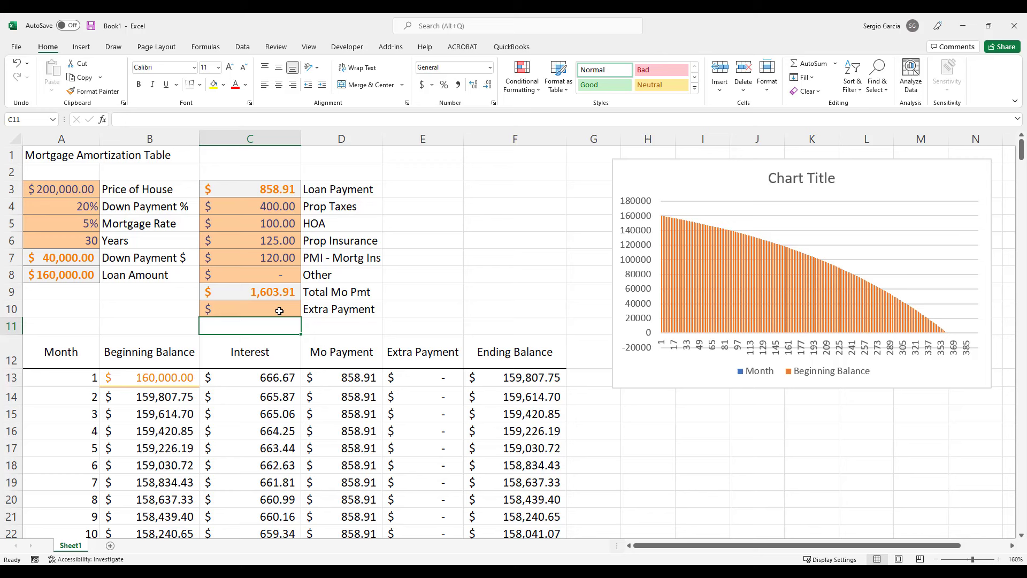
Step: Label F3 as Total Payments and enter a SUM formula over D13:E16 in E3
left_click(489, 190)
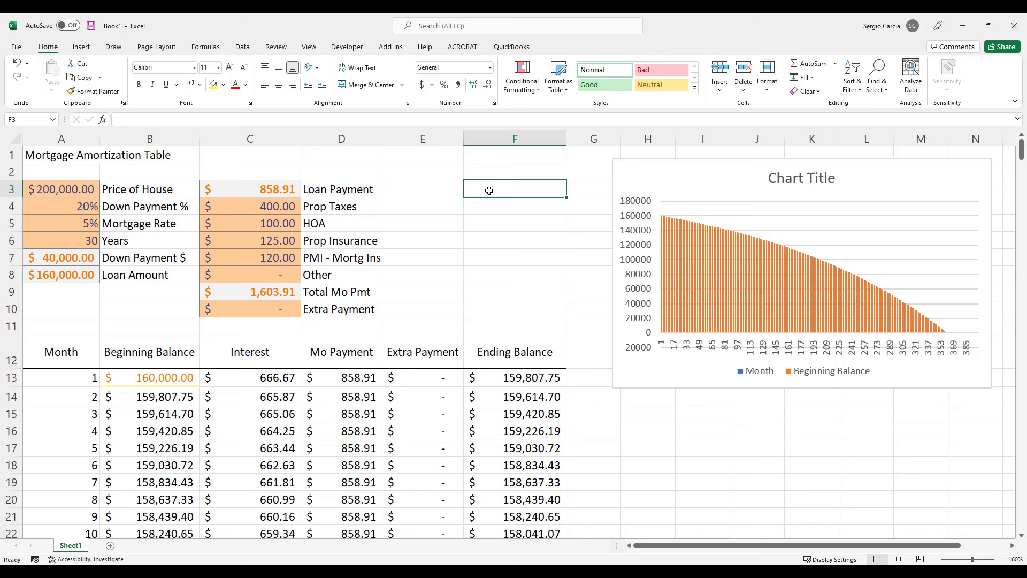
type("T")
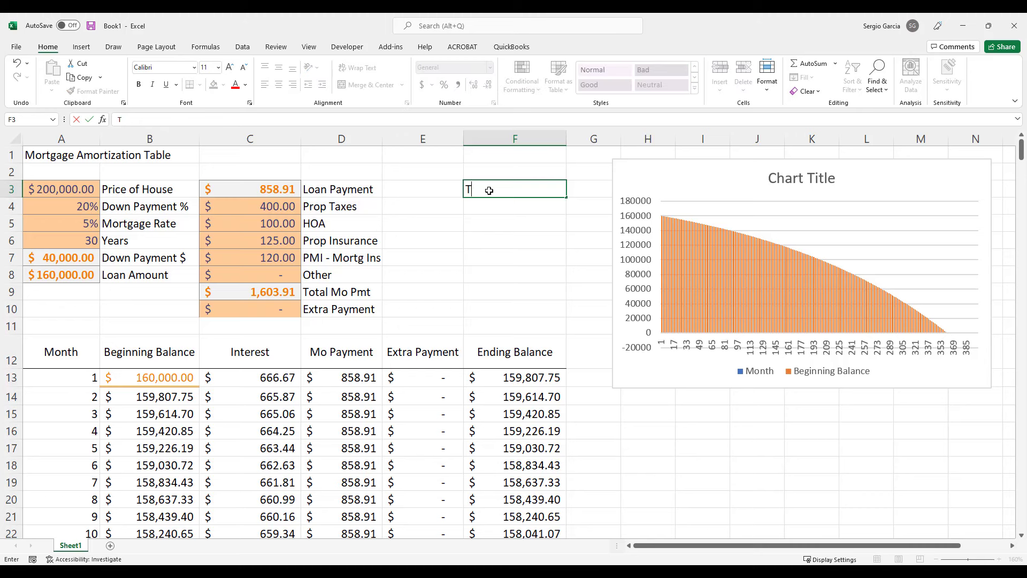
type("otal Payments")
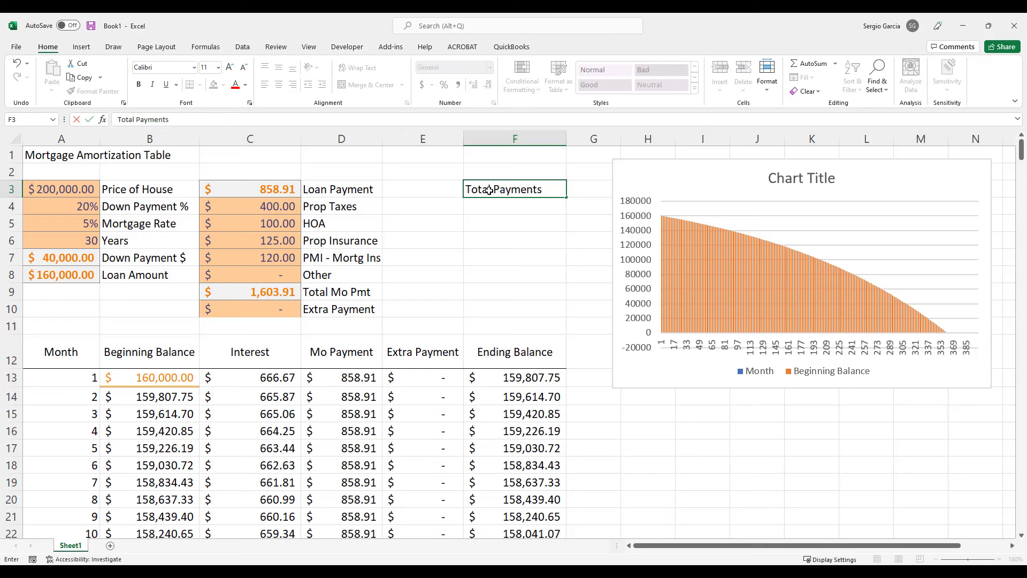
key("Left")
type("=sum")
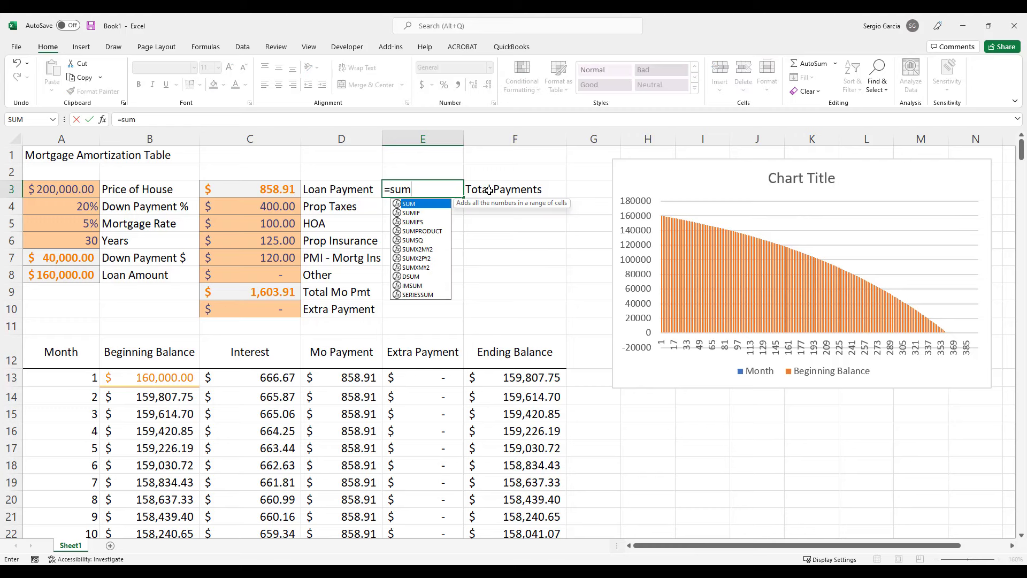
type("(")
left_click(377, 379)
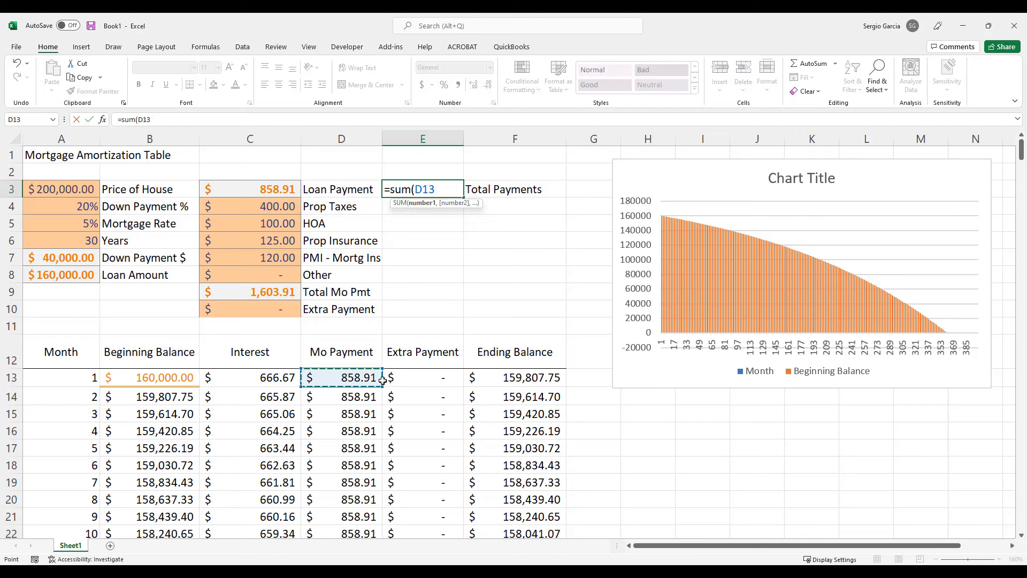
left_click_drag(382, 380, 381, 431)
key("Return")
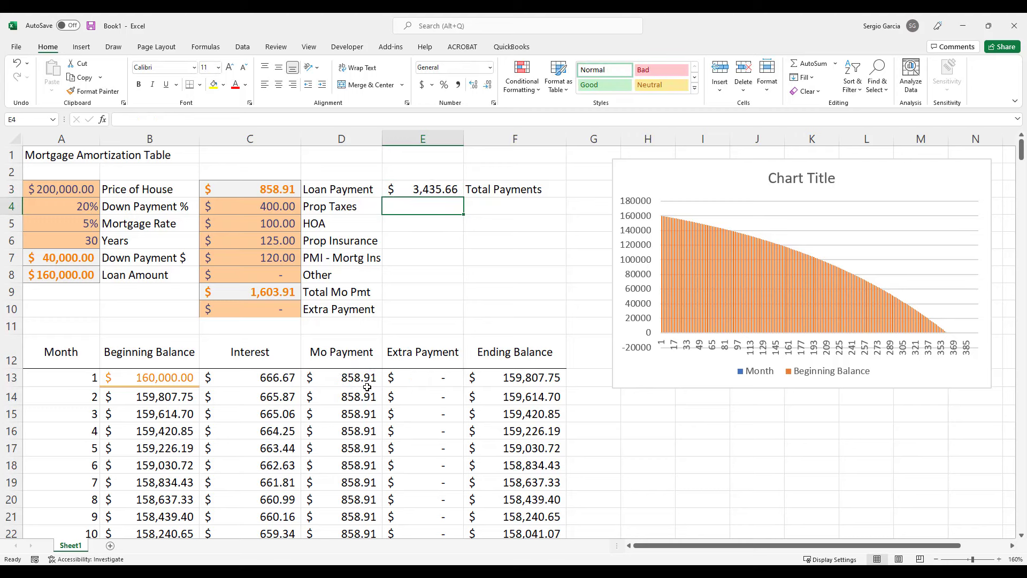
Step: Replace the range in E3's SUM formula with D13:E412 to cover all regular and extra payments
double_click(419, 191)
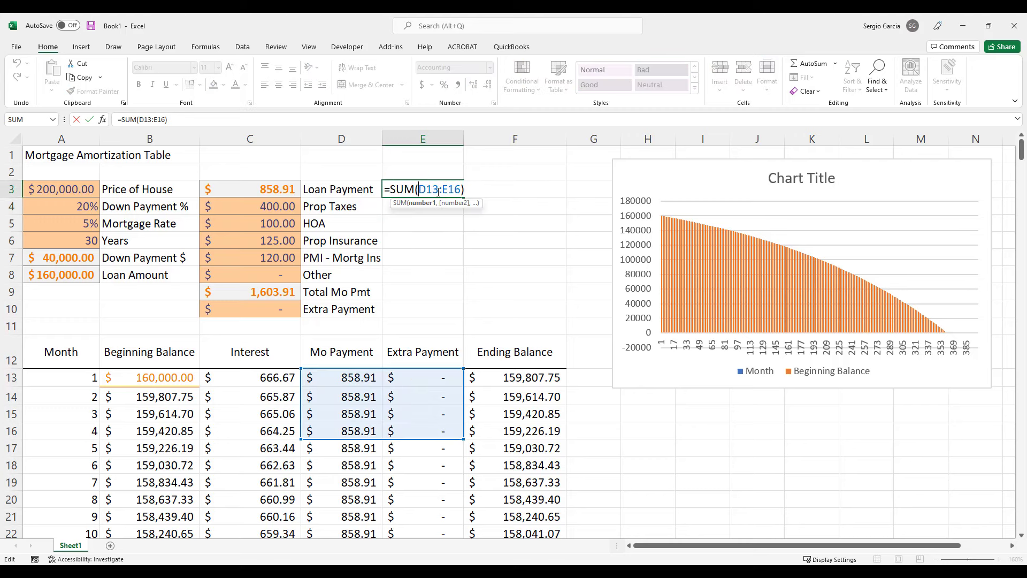
left_click(461, 189)
key("BackSpace")
key("BackSpace")
key("BackSpace")
key("BackSpace")
key("BackSpace")
key("BackSpace")
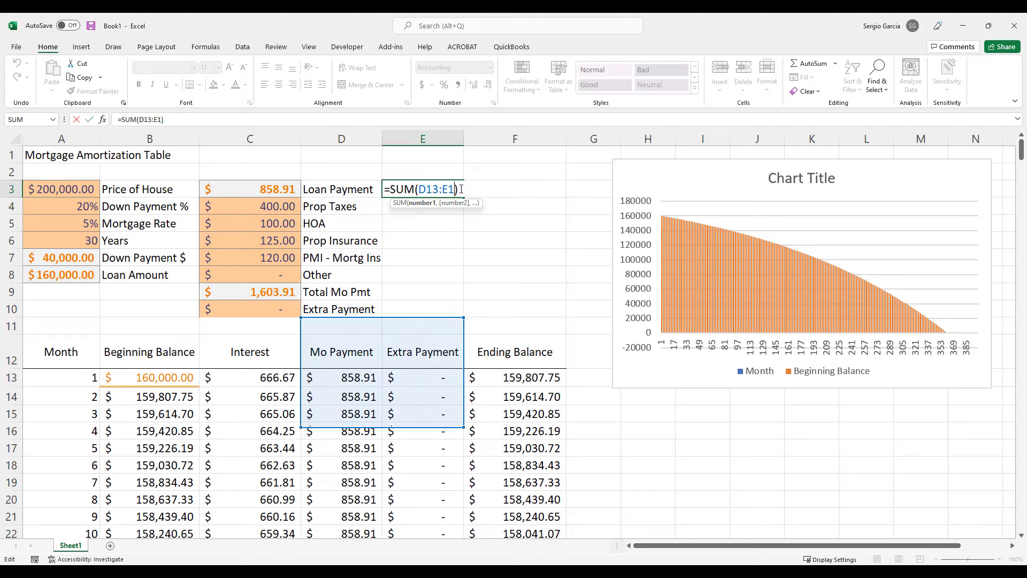
key("BackSpace")
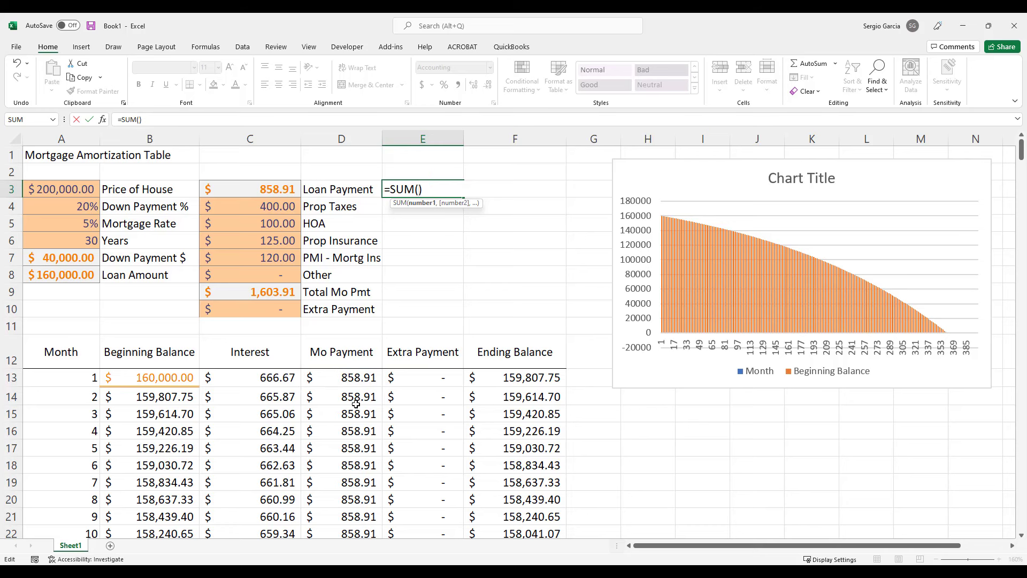
left_click(358, 377)
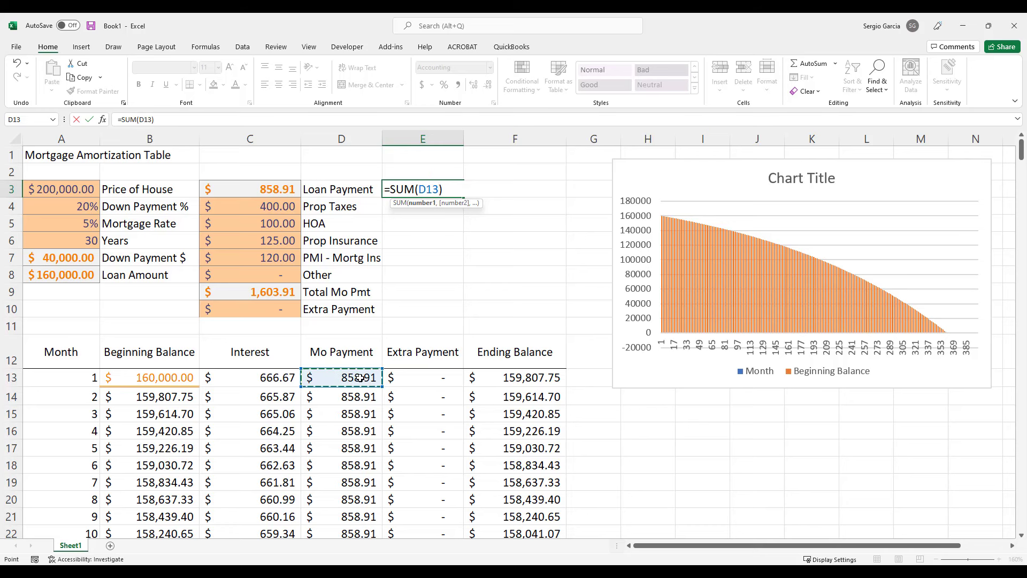
left_click_drag(360, 378, 392, 498)
key("Return")
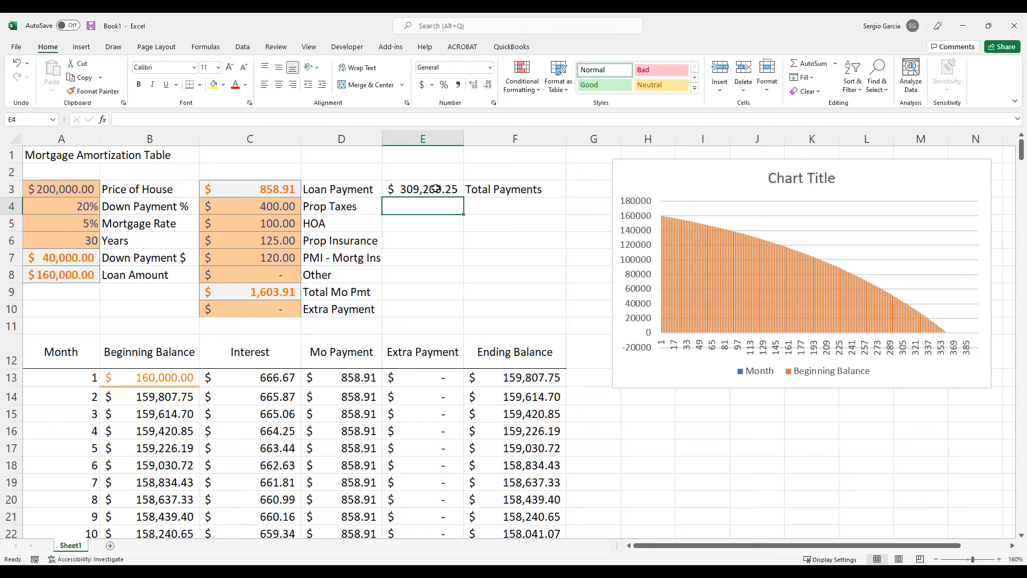
Step: Apply the Calculation cell style to the total payments amount in E3
left_click(436, 188)
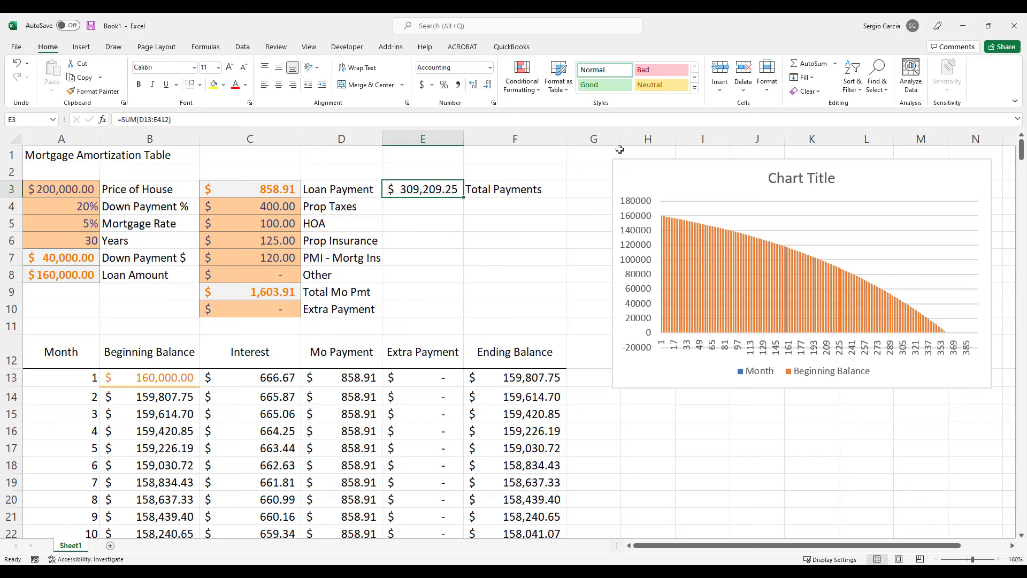
left_click(695, 88)
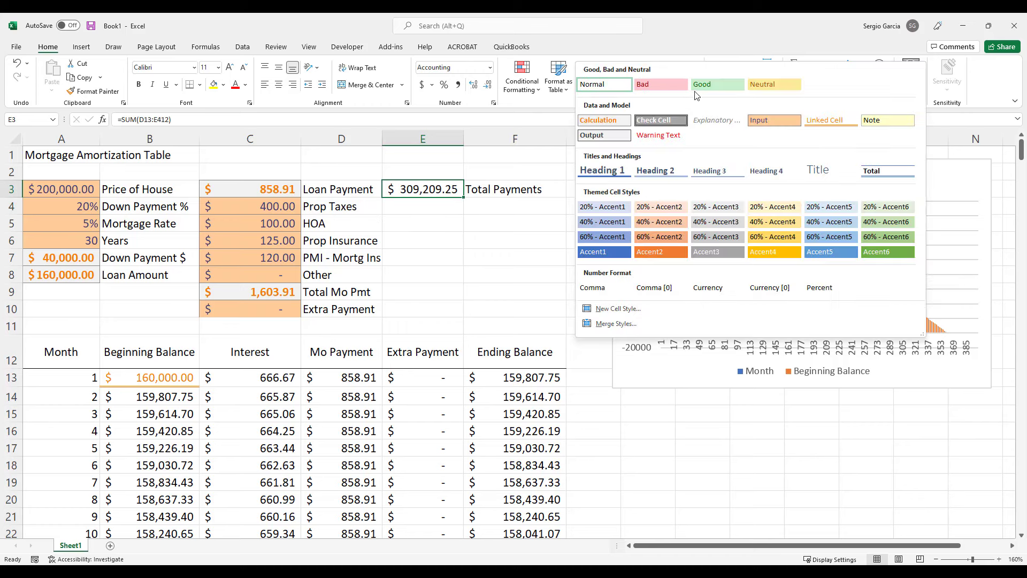
left_click(600, 119)
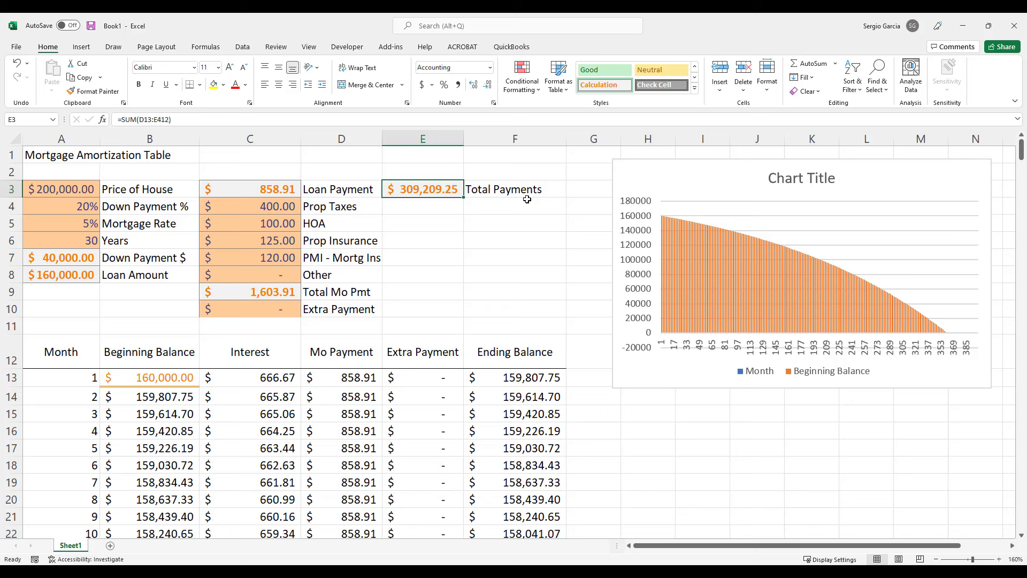
Step: Label F4 as Total Interest and sum the Interest column C13:C412 in E4
left_click(508, 207)
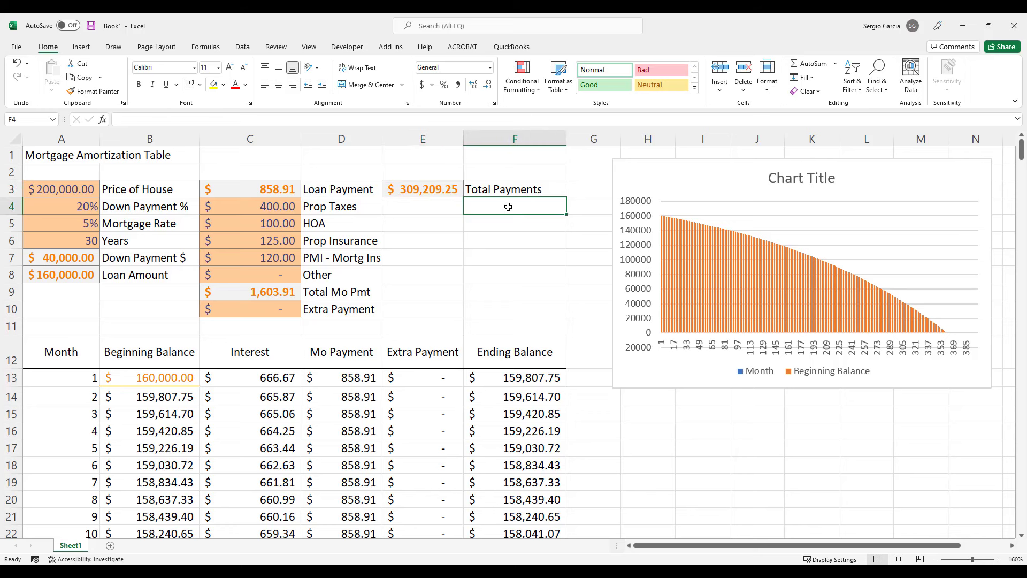
type("Total Inte")
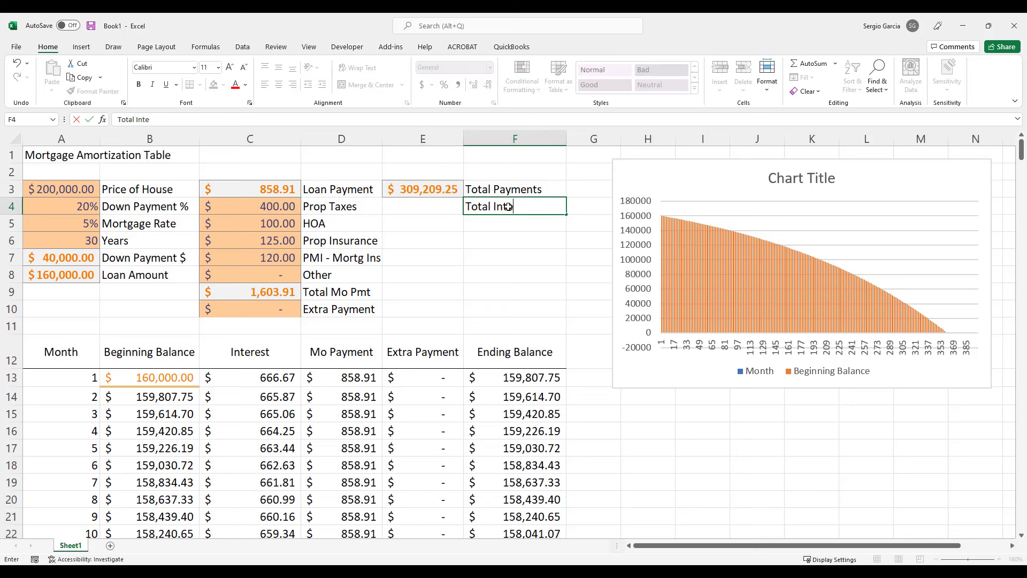
type("rest")
key("Return")
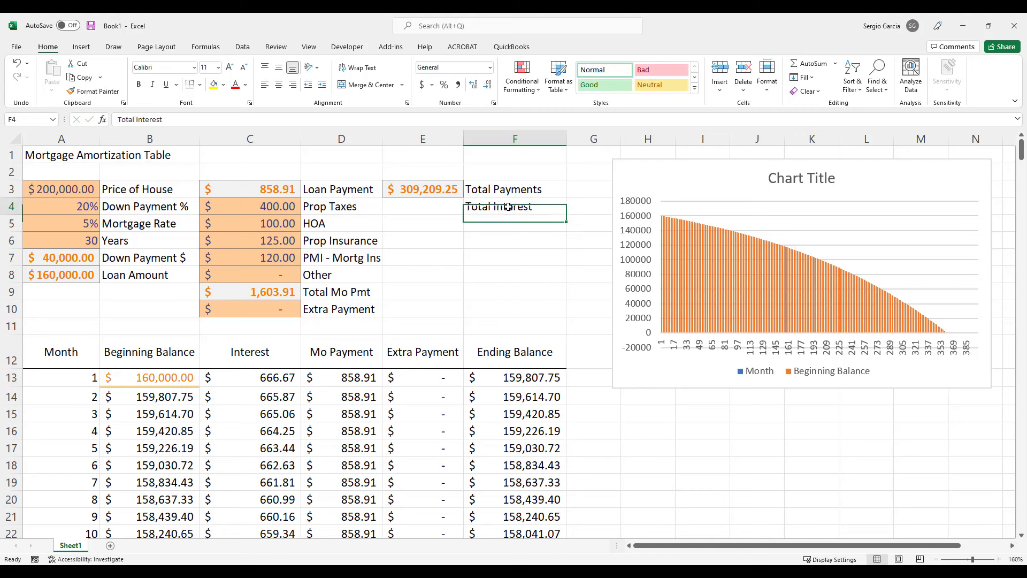
key("Up")
key("Left")
type("=sum(")
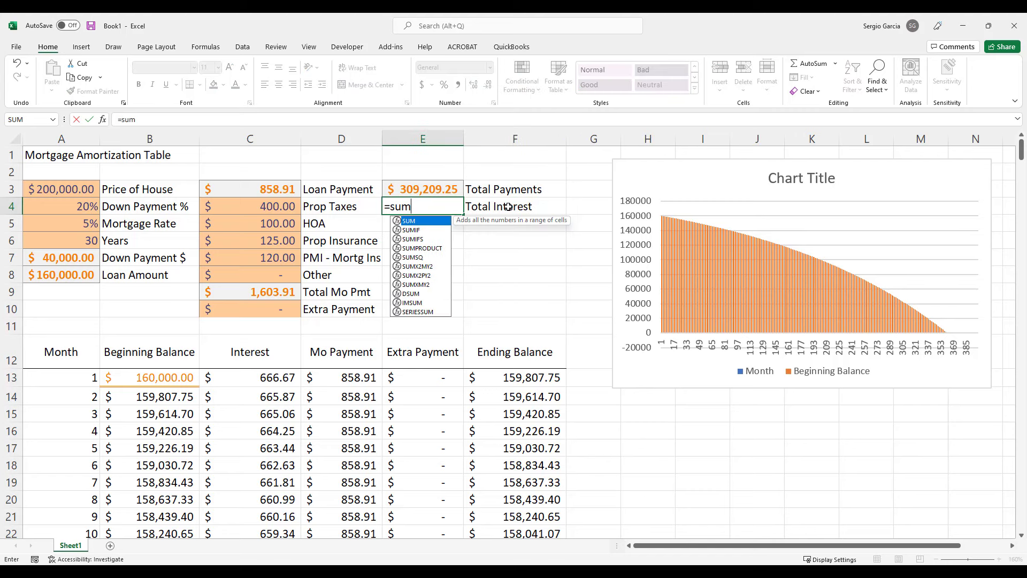
left_click(262, 377)
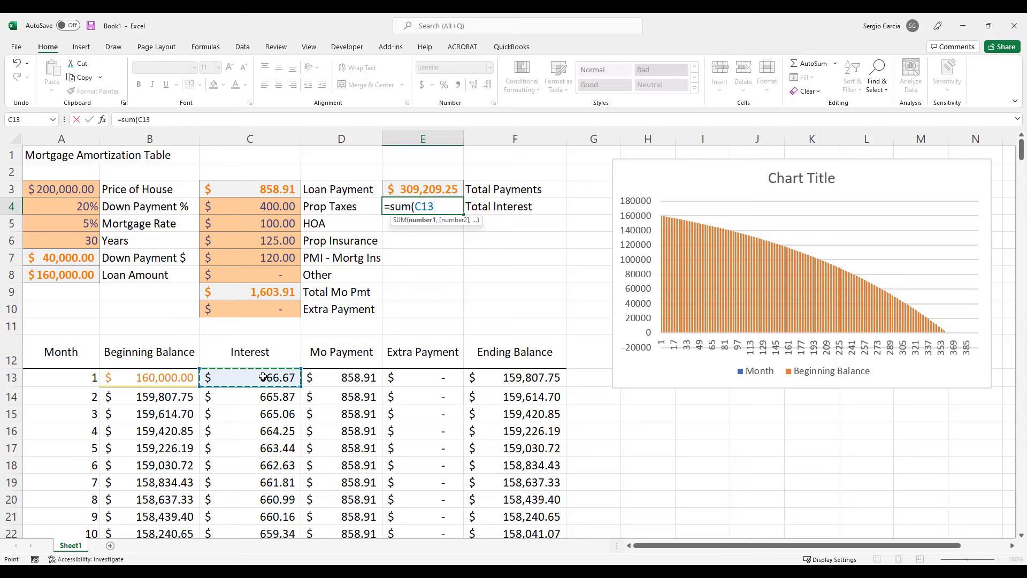
key("ctrl+shift+Down")
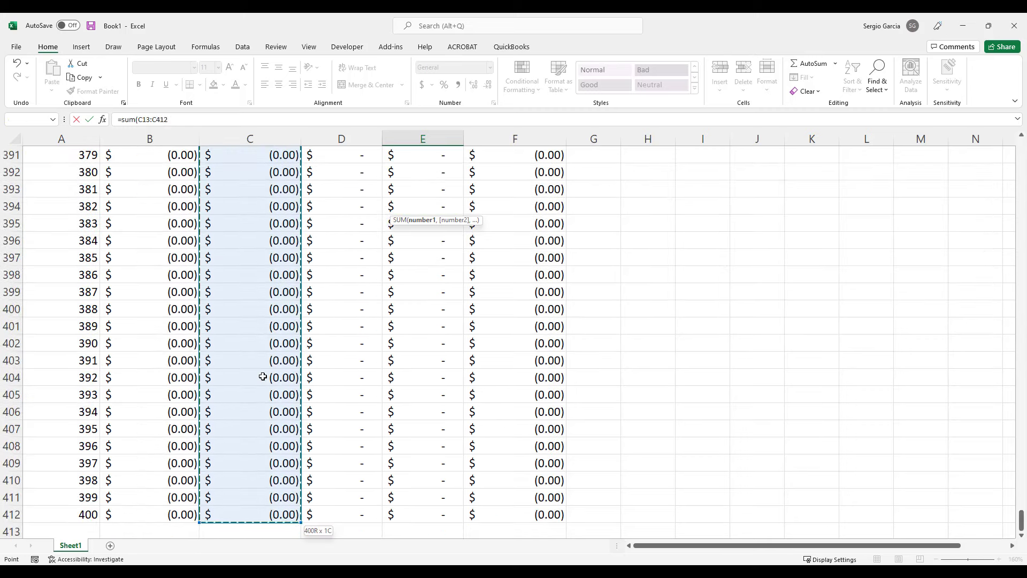
key("Return")
scroll(275, 332, "up", 2)
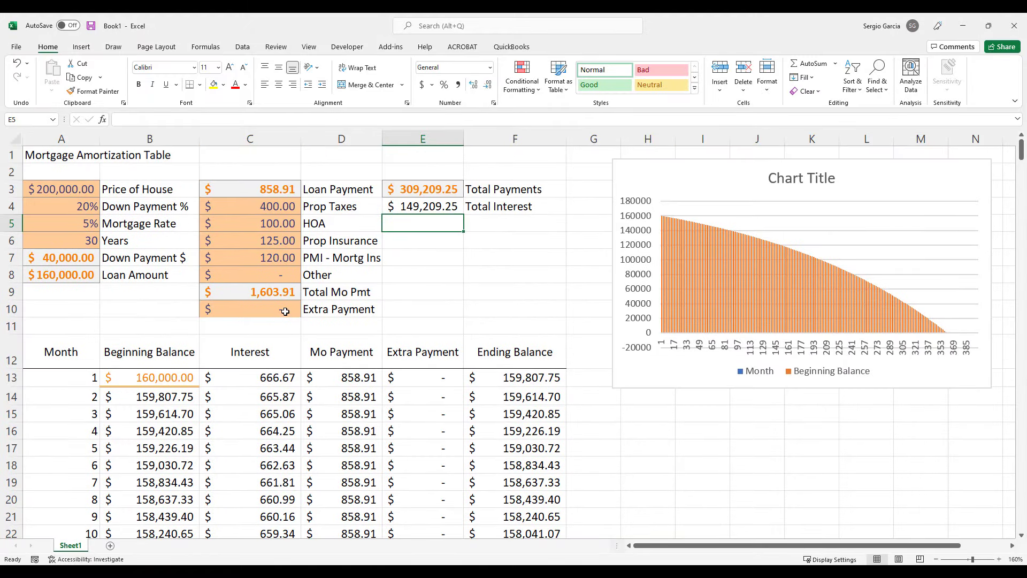
Step: Apply the Calculation cell style to the total interest amount in E4
left_click(416, 206)
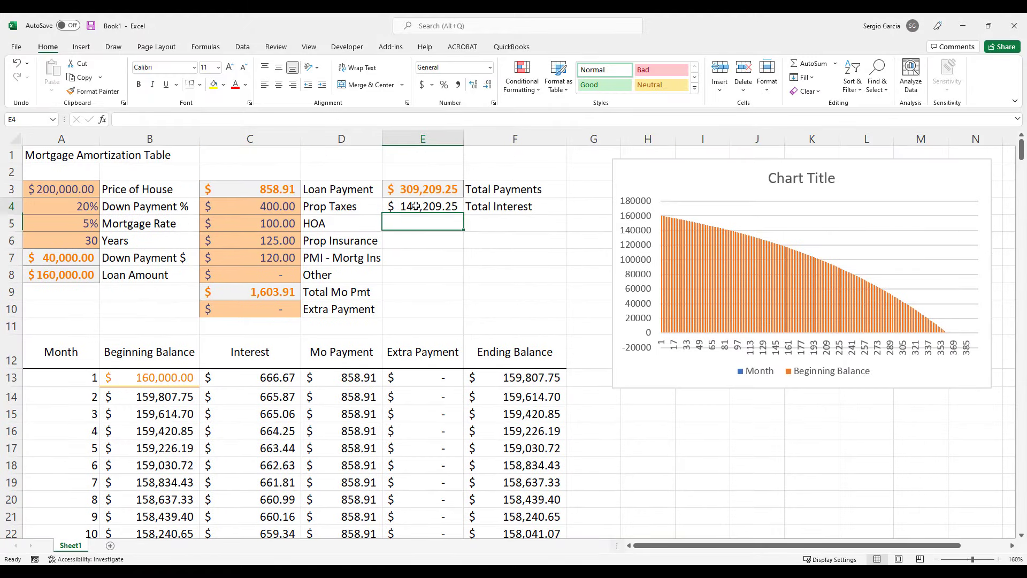
left_click(695, 88)
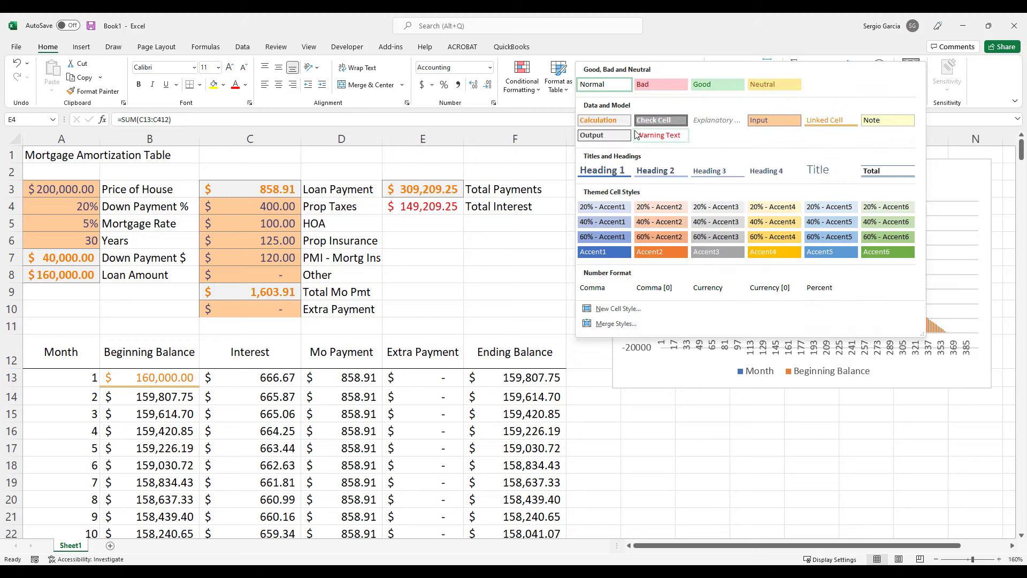
left_click(605, 120)
Step: Cross-check the total interest in E5 with the formula =E3-A8, and clear the cell
left_click(444, 223)
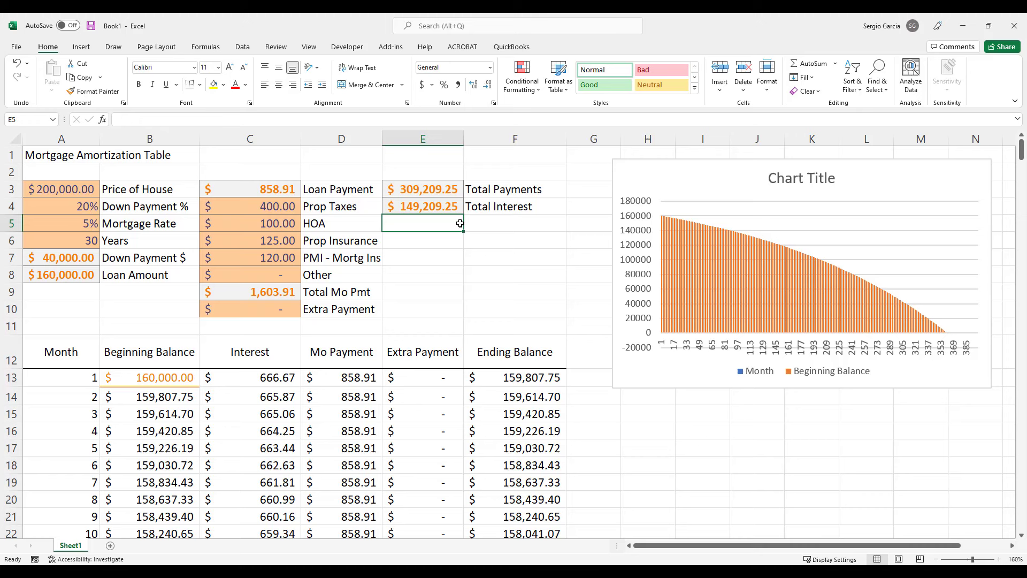
type("=")
left_click(419, 189)
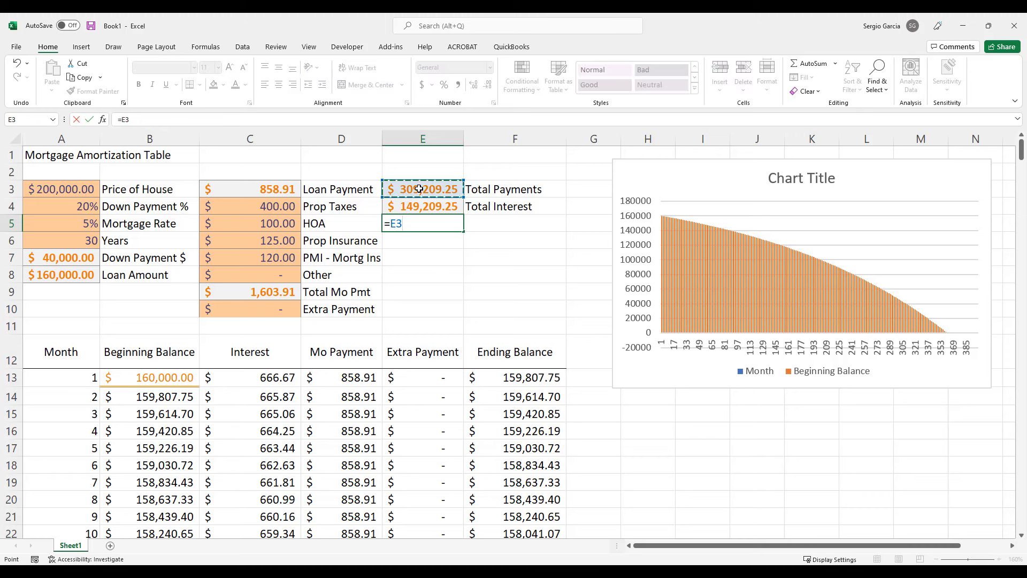
type("-")
left_click(48, 276)
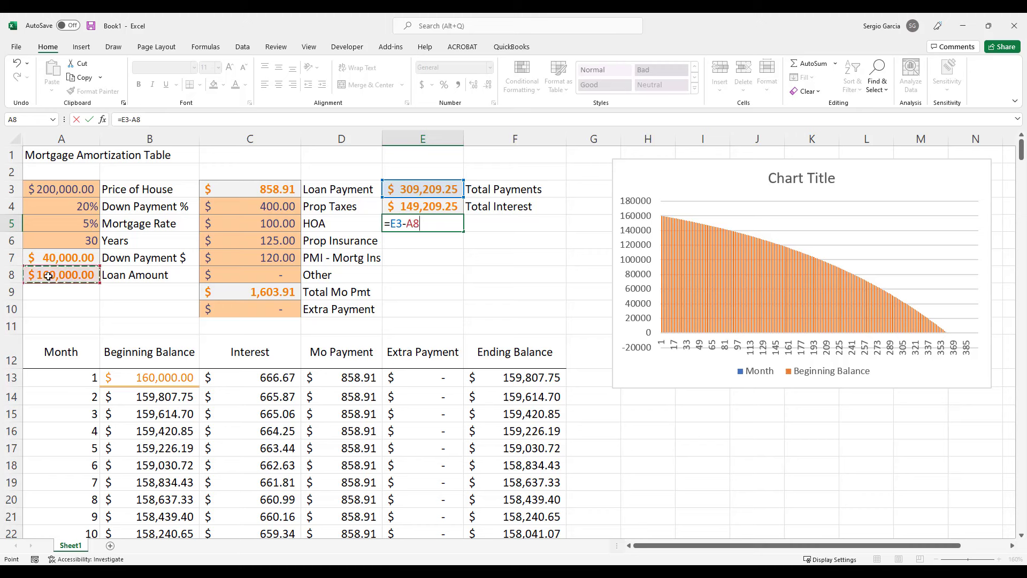
key("Return")
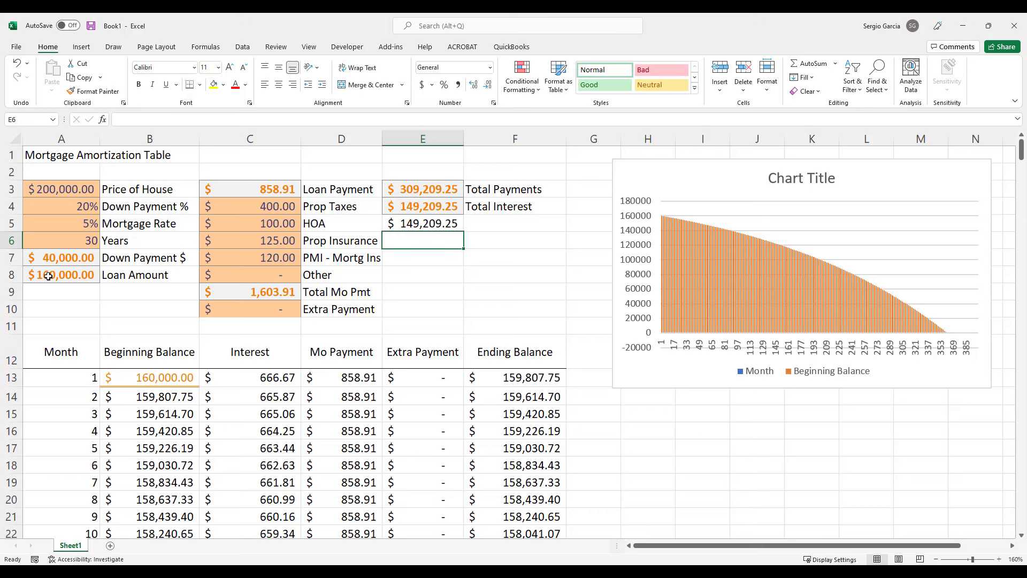
left_click(417, 224)
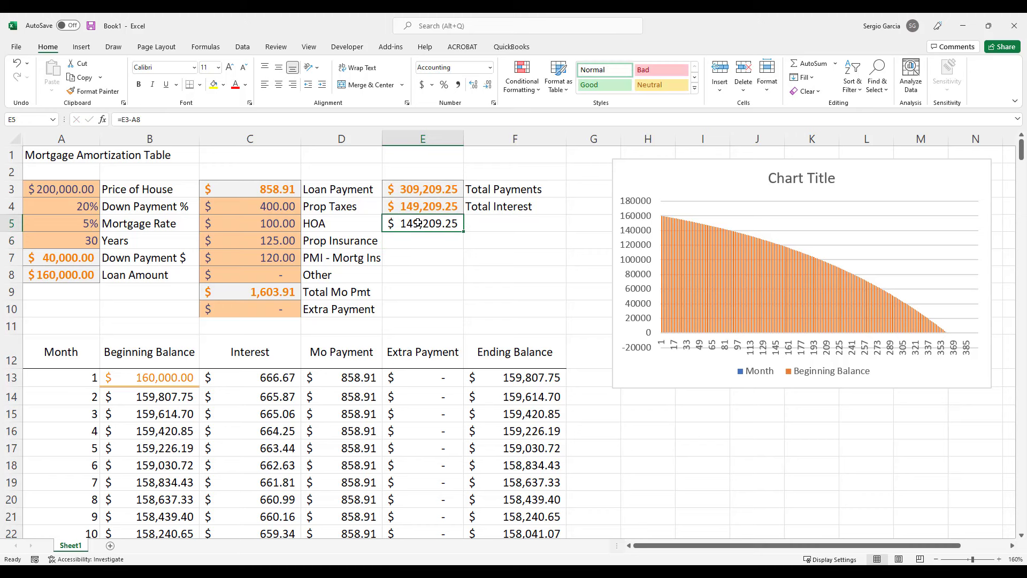
key("Delete")
key("Right")
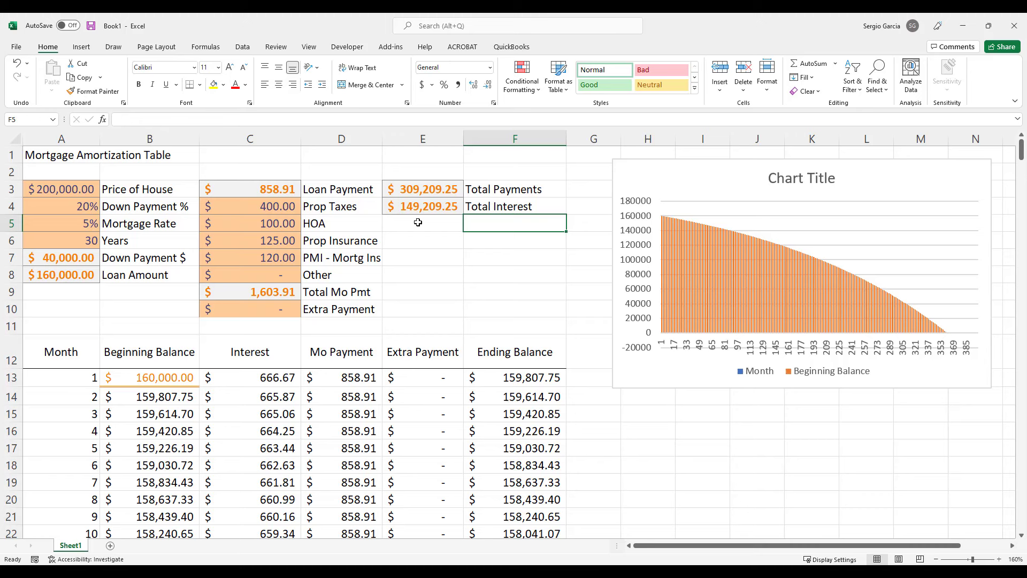
Step: Delete the Month entry from the balance chart's legend and deselect the chart
left_click(706, 297)
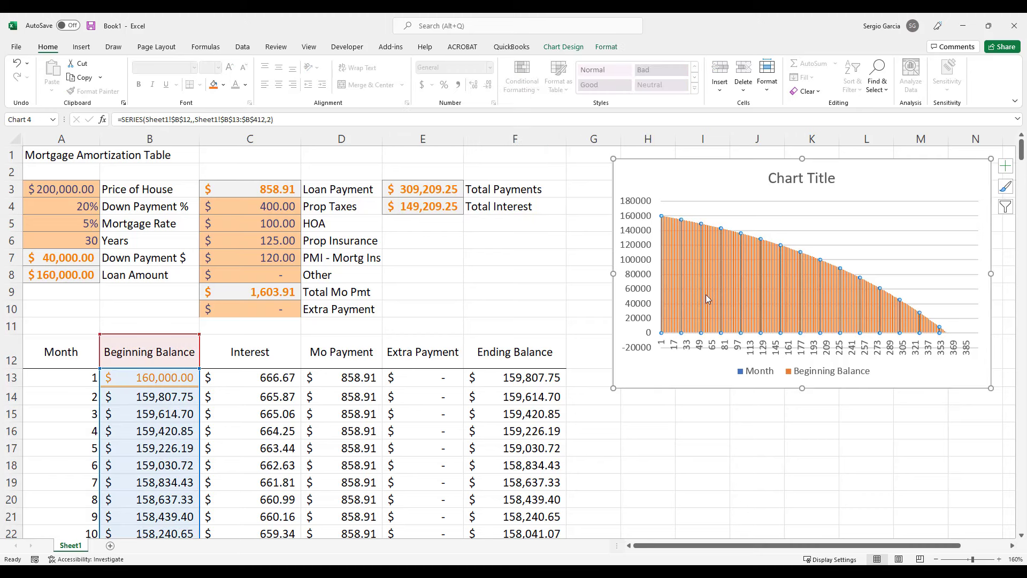
left_click(746, 370)
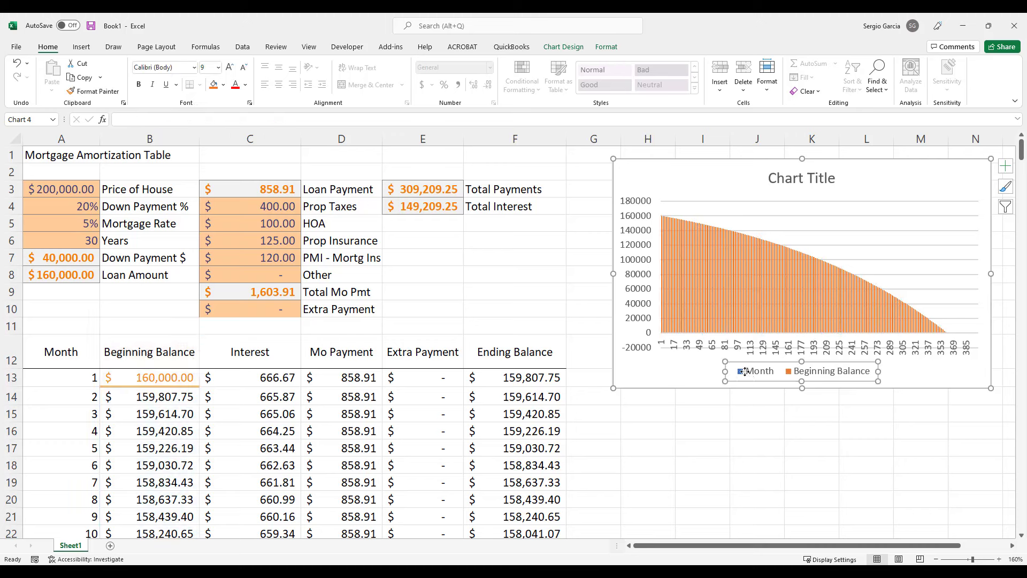
left_click(741, 371)
right_click(740, 373)
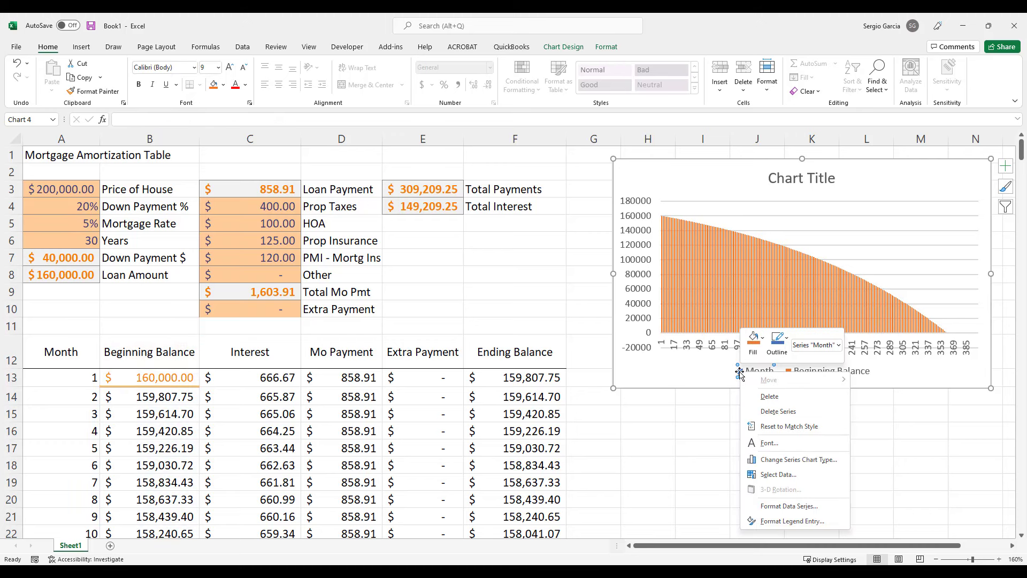
left_click(749, 396)
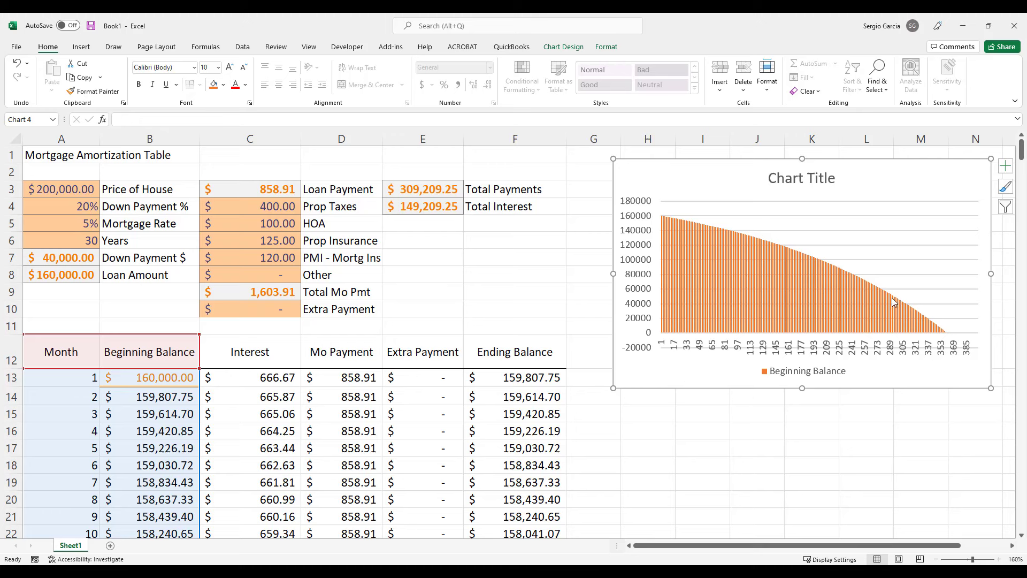
left_click(396, 309)
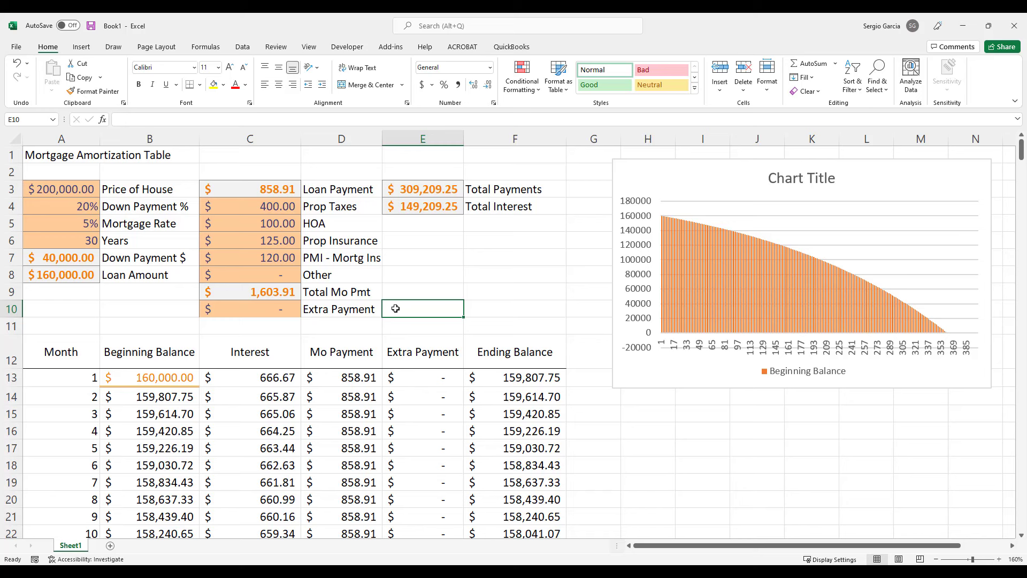
Step: Set the Price of House in A3 to 180000
left_click(56, 191)
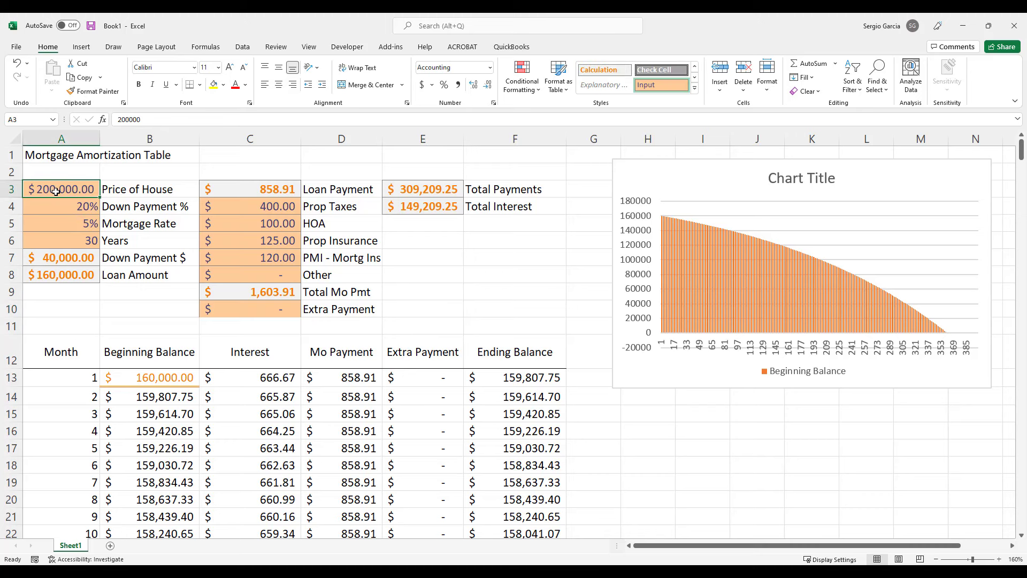
type("180000")
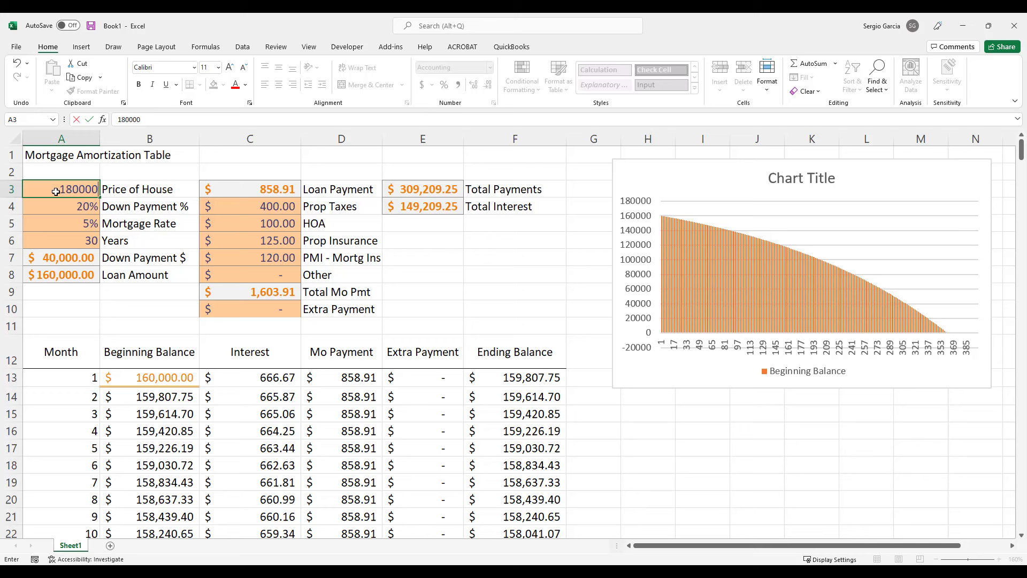
key("Return")
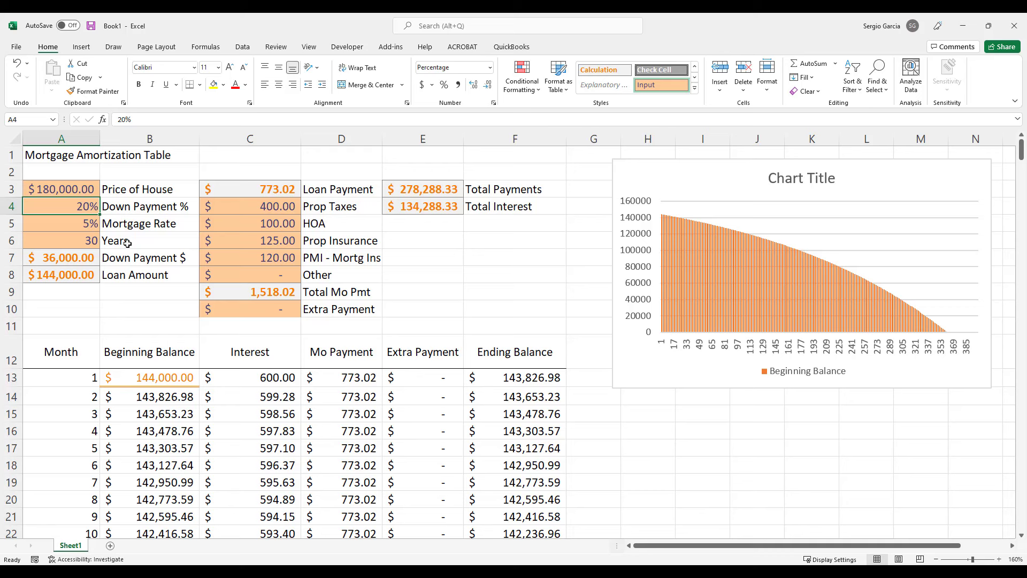
Step: Copy the Total Payments and Total Interest block E3:F4 and paste it as values at E7
left_click(69, 239)
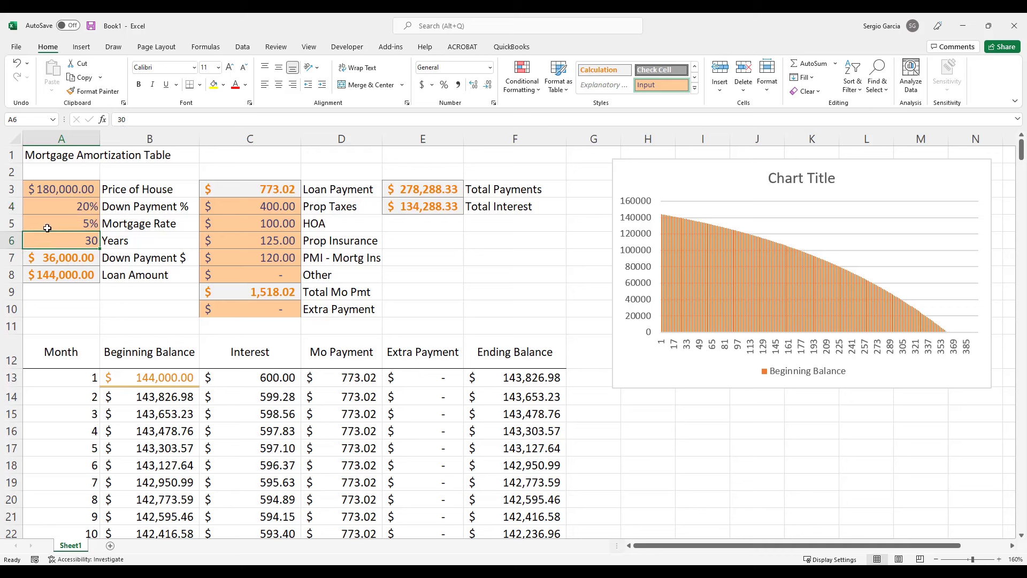
left_click_drag(422, 190, 466, 210)
key("ctrl+c")
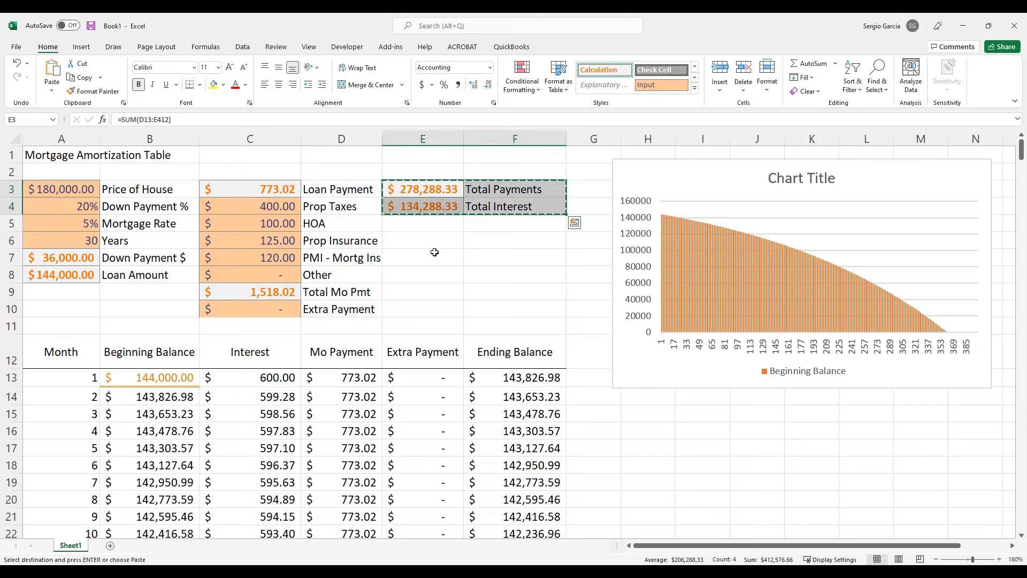
right_click(436, 258)
left_click(480, 311)
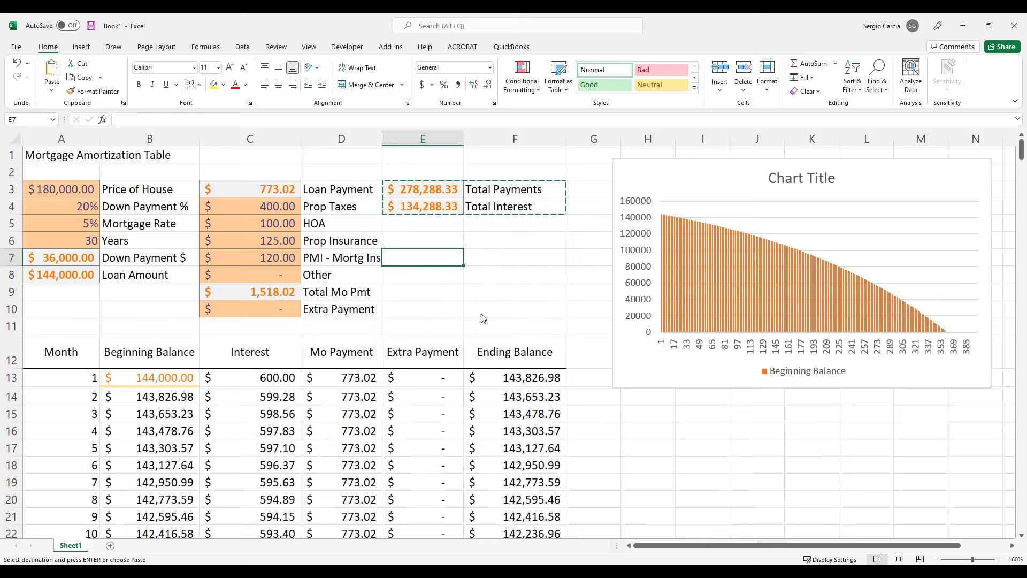
Step: Label the pasted totals "30 year" in E6 and apply the Accounting number format to E7:E8
left_click(439, 243)
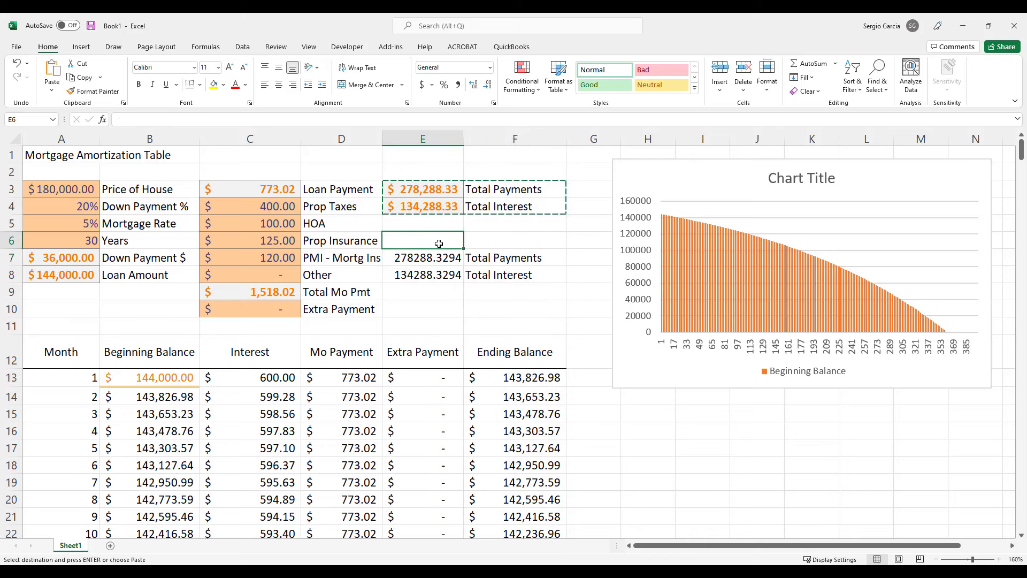
type("30 year")
key("Return")
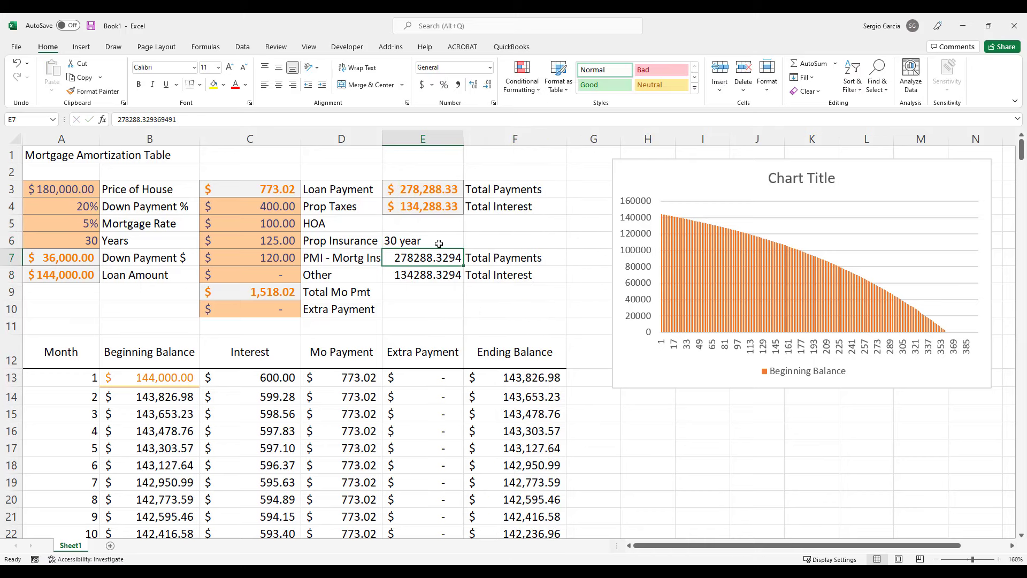
left_click_drag(439, 258, 437, 274)
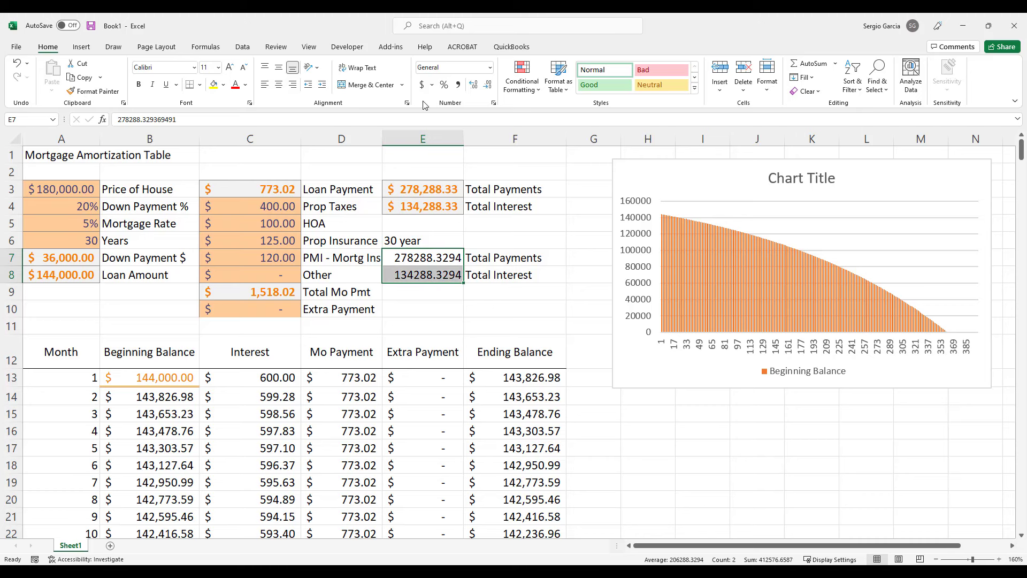
left_click(422, 84)
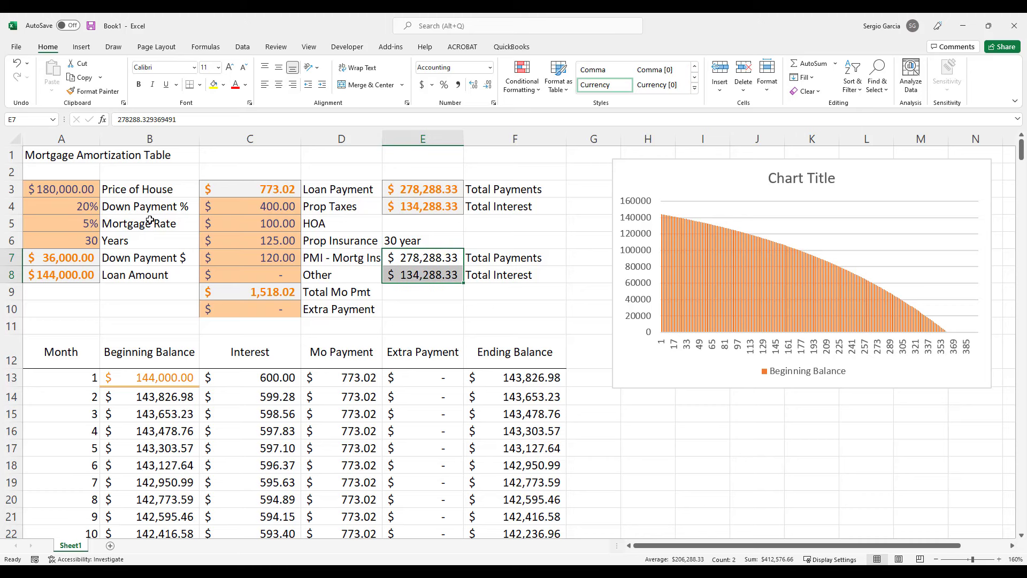
Step: Try a 15-year term in the Years cell A6 and undo the change
left_click(78, 241)
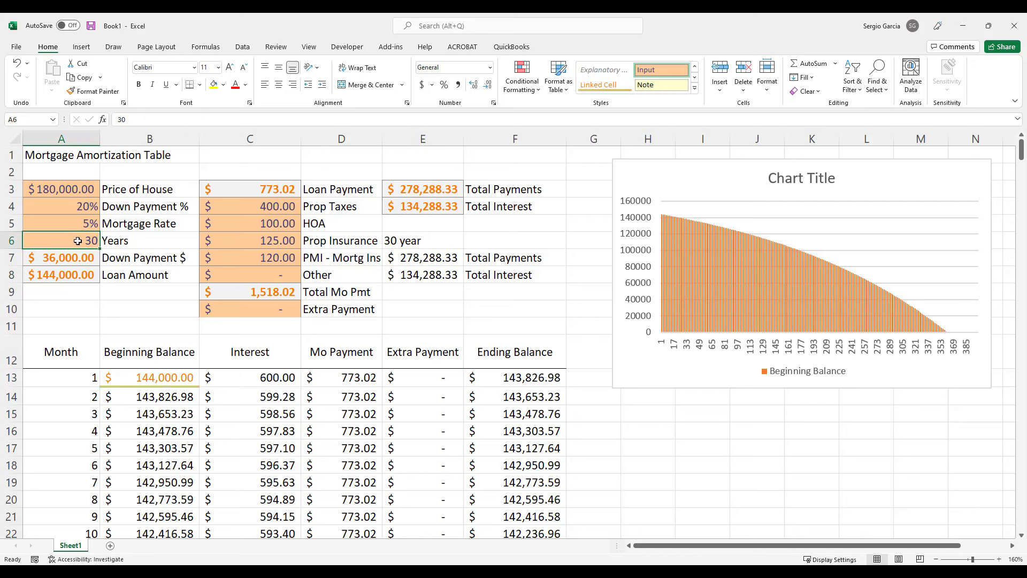
type("15")
key("Return")
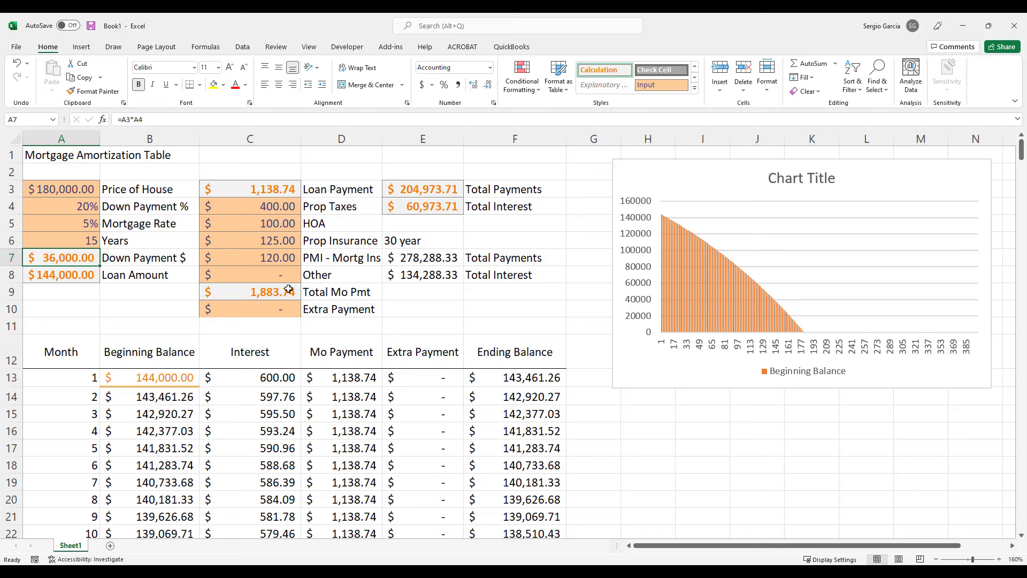
key("ctrl+z")
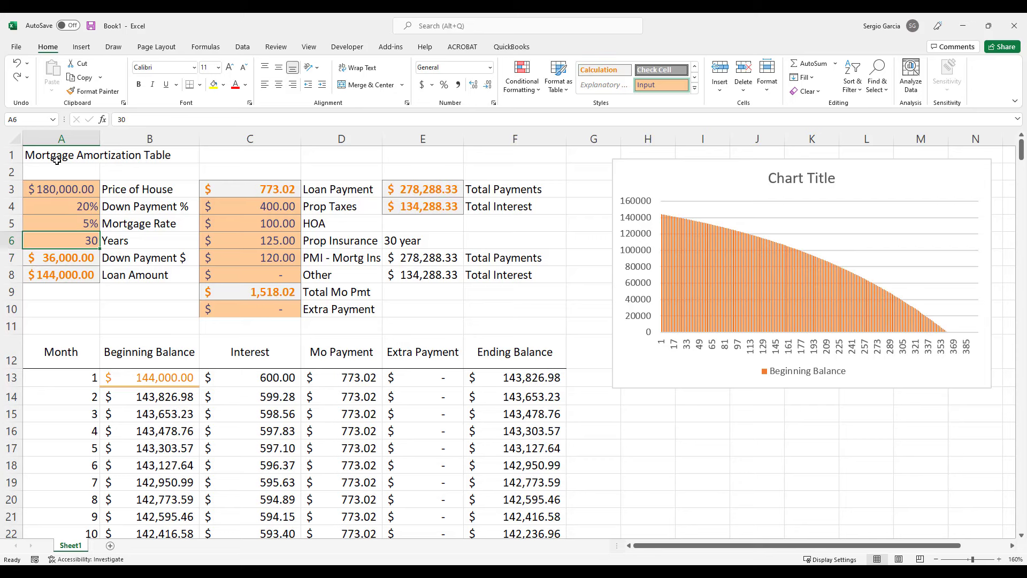
Step: Clear the "30 year" label and the pasted totals in E6:F8
mouse_move(42, 155)
left_mouse_down()
mouse_move(64, 224)
mouse_move(364, 257)
mouse_move(455, 343)
mouse_move(455, 309)
left_mouse_up()
left_click(455, 310)
left_click_drag(436, 240, 468, 276)
key("Delete")
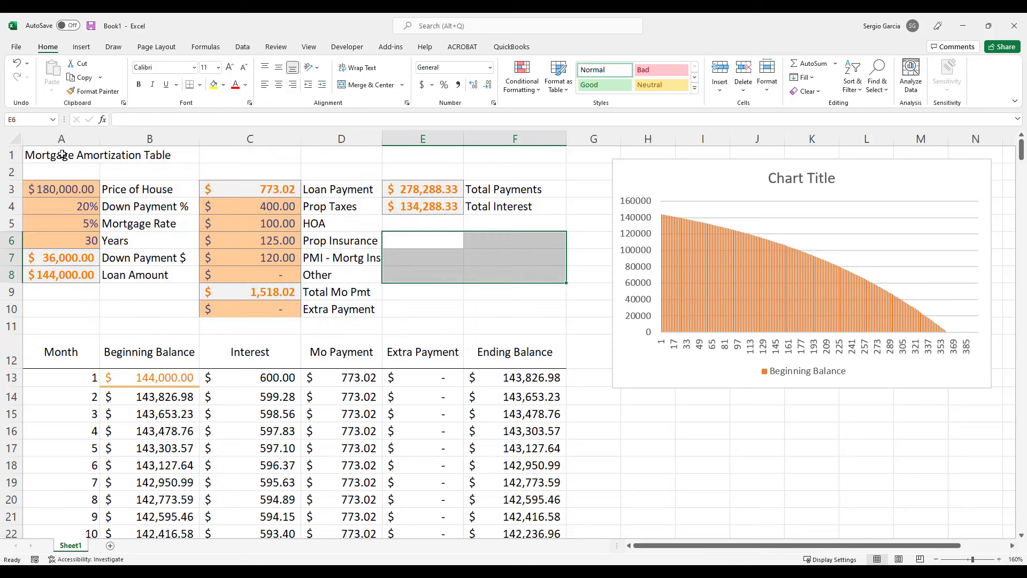
Step: Copy the summary range A1:F11 and add a new sheet named 30year
left_click_drag(51, 154, 513, 328)
key("ctrl+c")
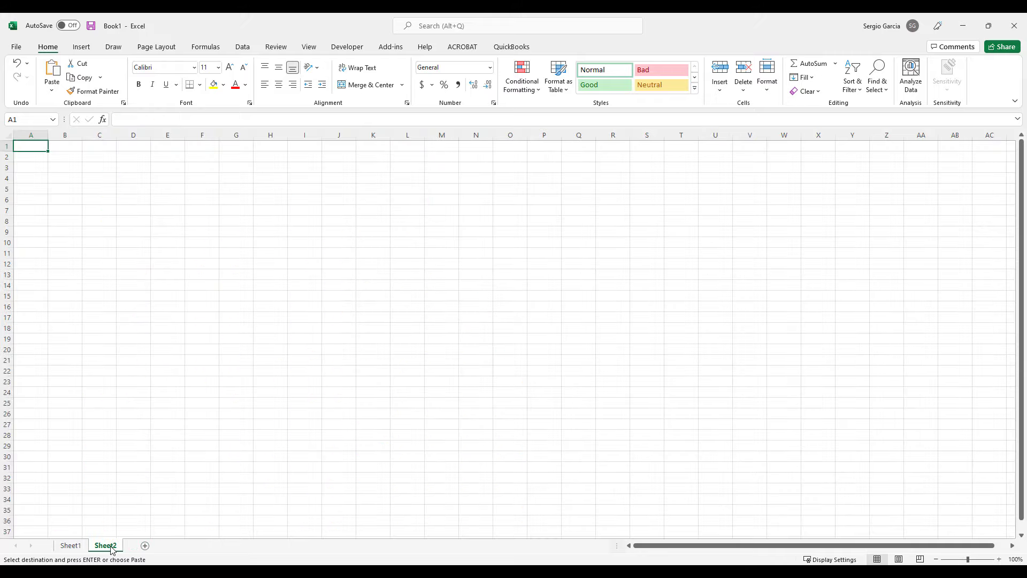
type("30")
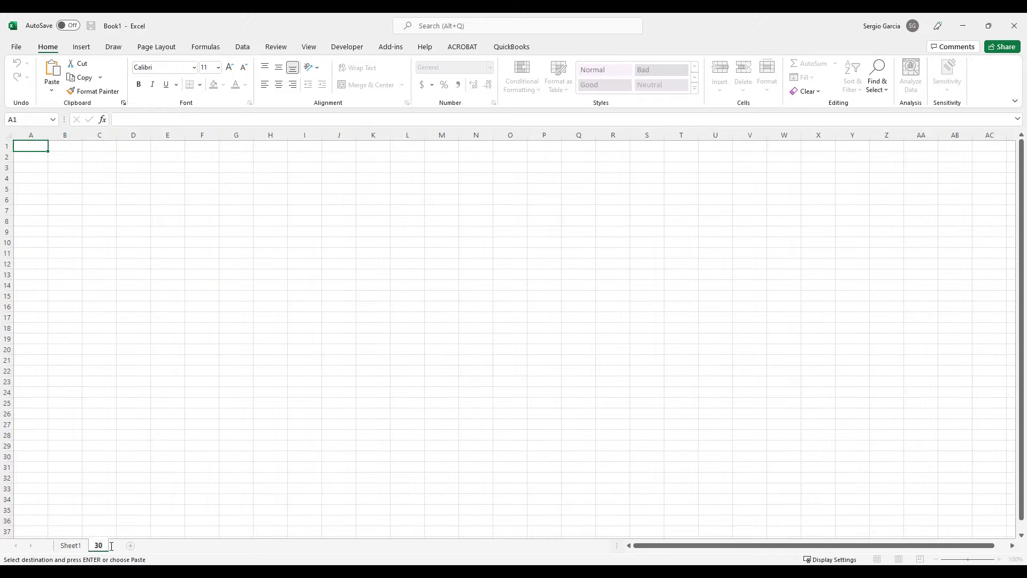
type("year")
Step: Paste the copied summary at A1 of the 30year sheet as values, and add its source formatting
right_click(31, 146)
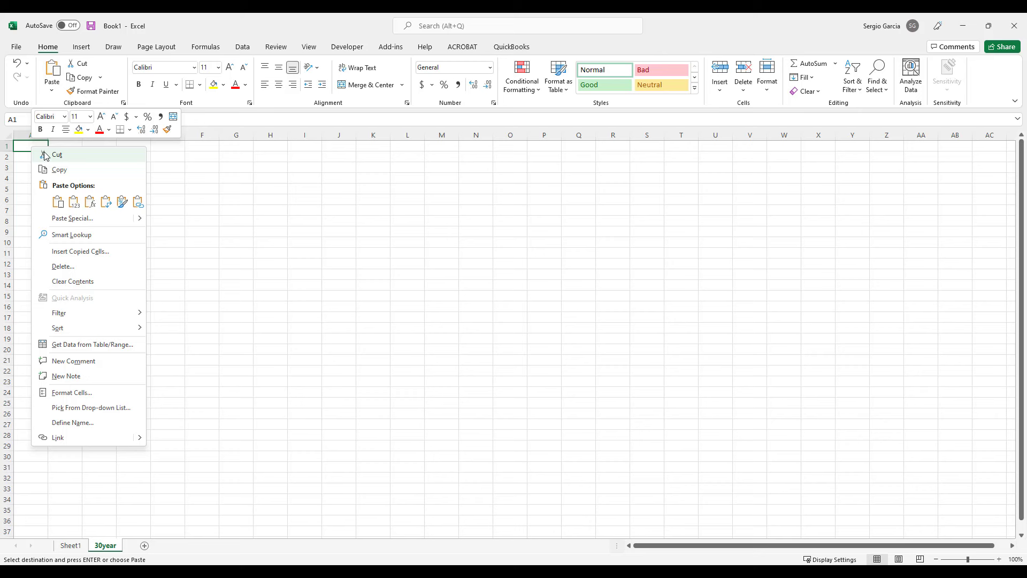
left_click(77, 208)
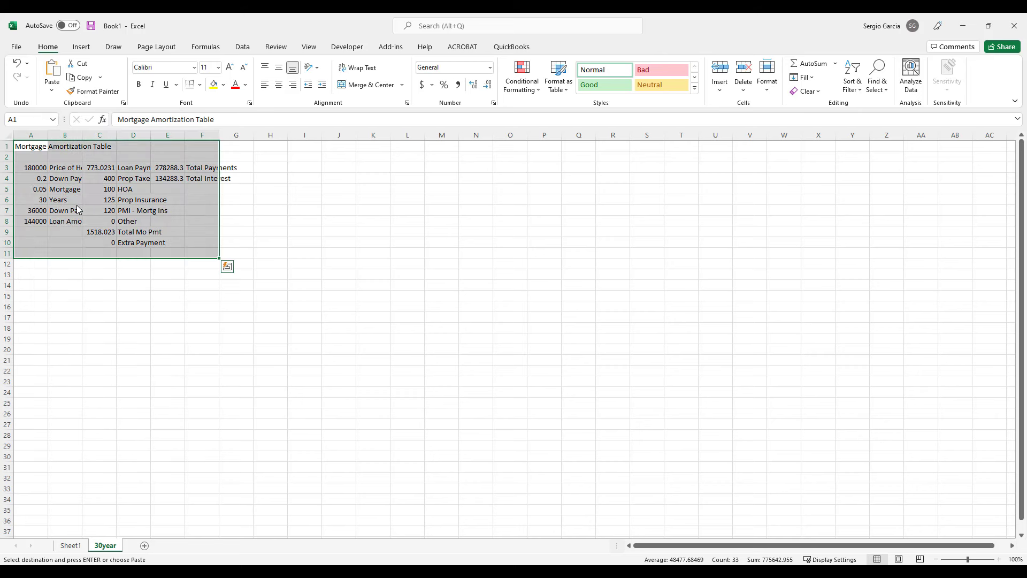
right_click(33, 148)
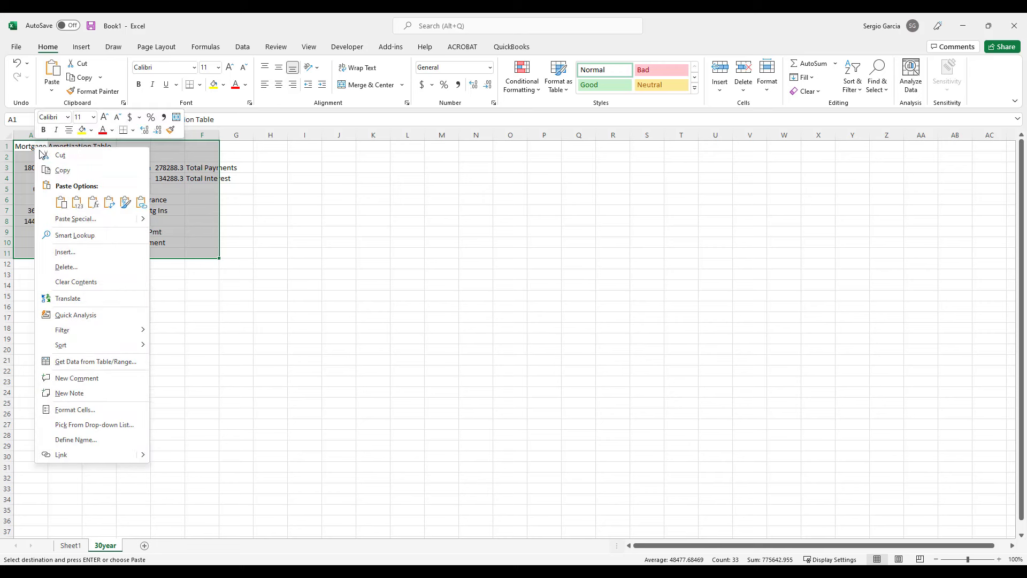
left_click(93, 203)
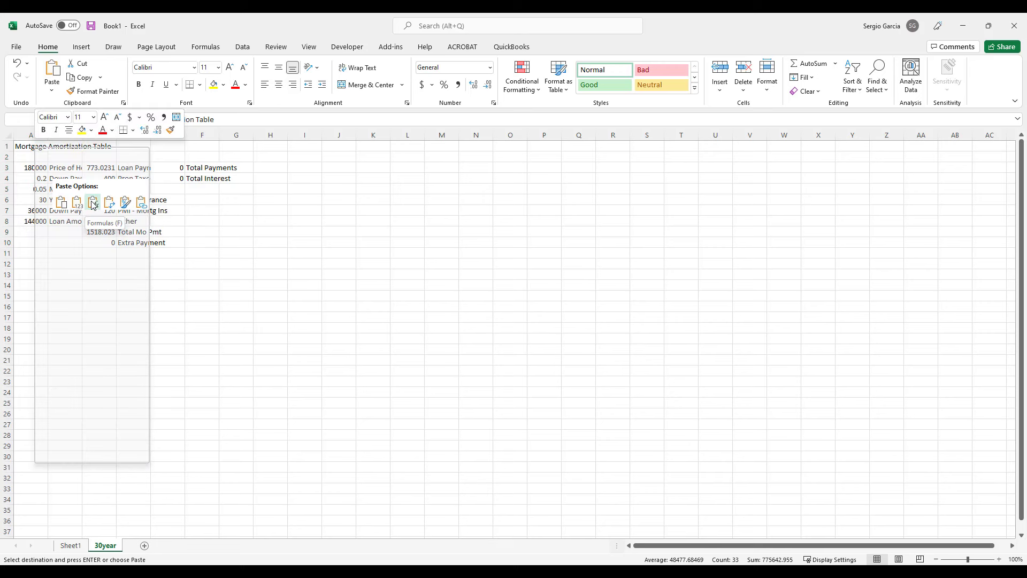
right_click(33, 147)
left_click(126, 202)
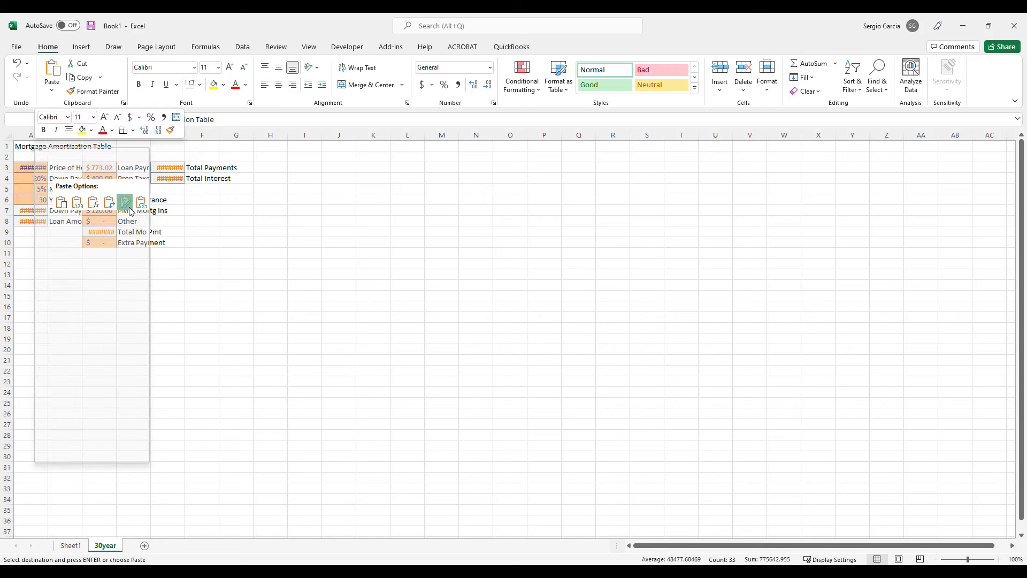
Step: Return to Sheet1, cancel the copy selection and set Years in A6 to 15
left_click(69, 547)
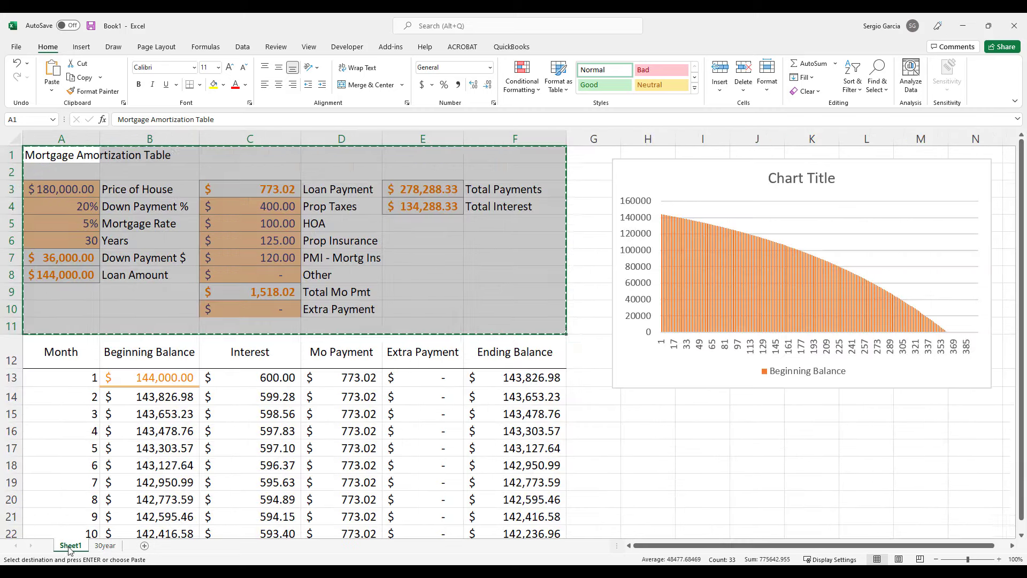
left_click(96, 275)
key("Escape")
left_click(92, 236)
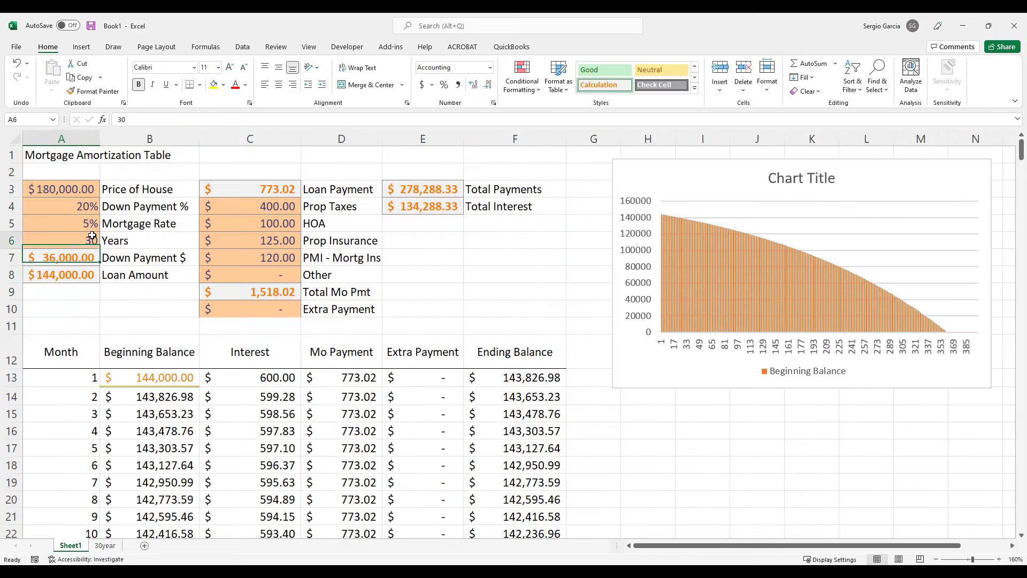
type("15")
key("Return")
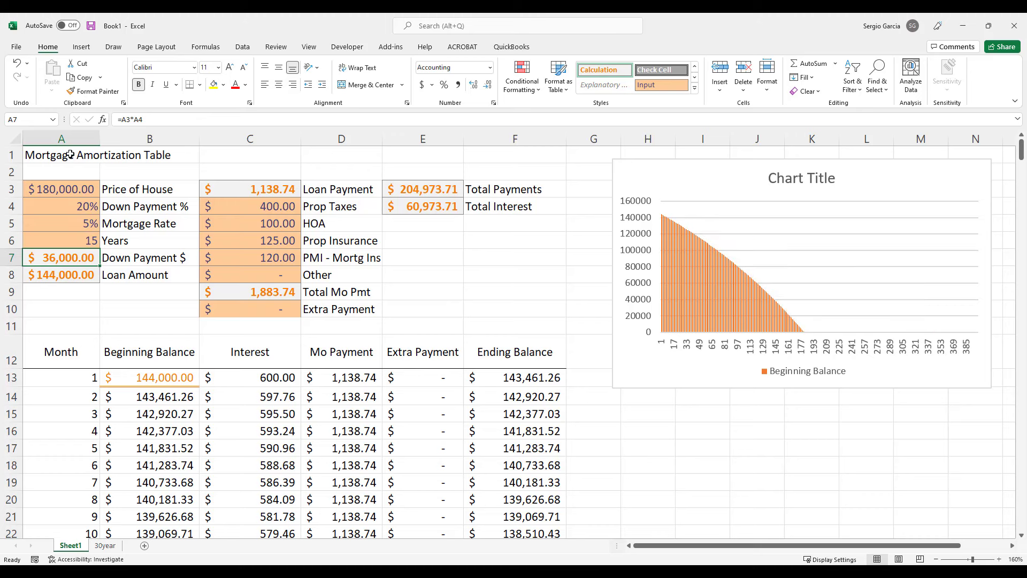
Step: Copy the 15-year summary range A1:F11 and add a new sheet named 15year
left_click_drag(69, 156, 487, 318)
key("ctrl+c")
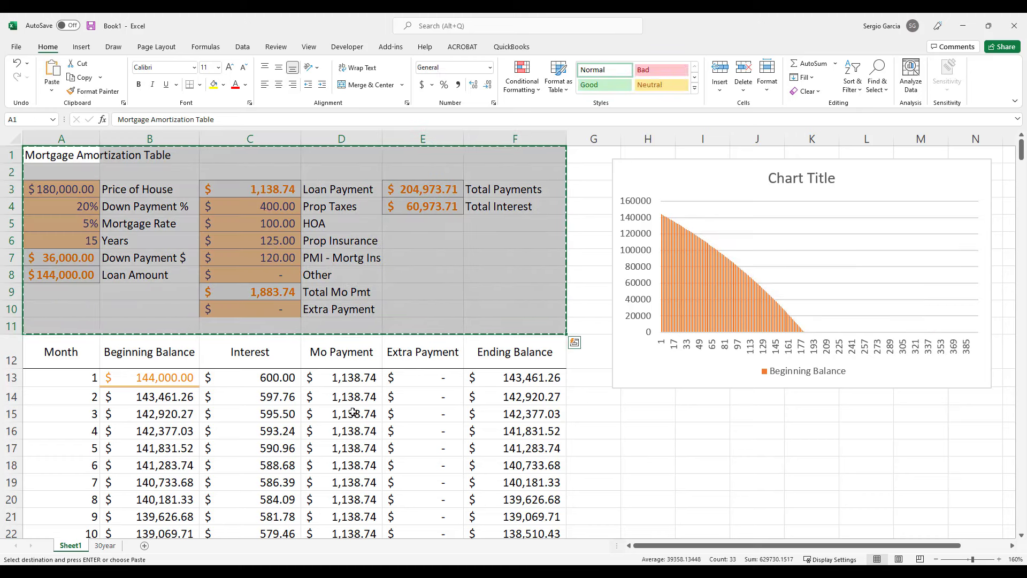
left_click(145, 546)
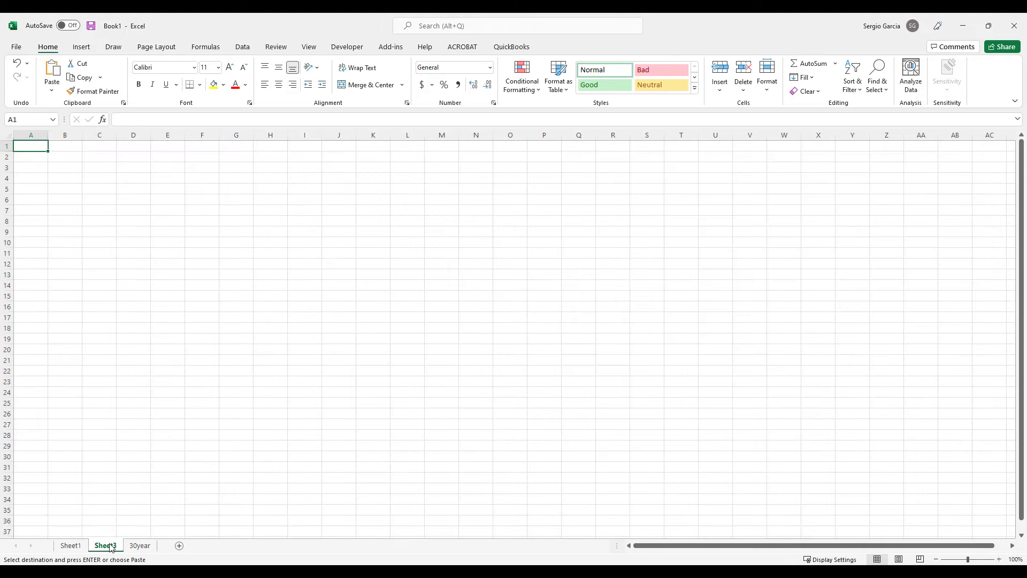
double_click(113, 545)
type("15year")
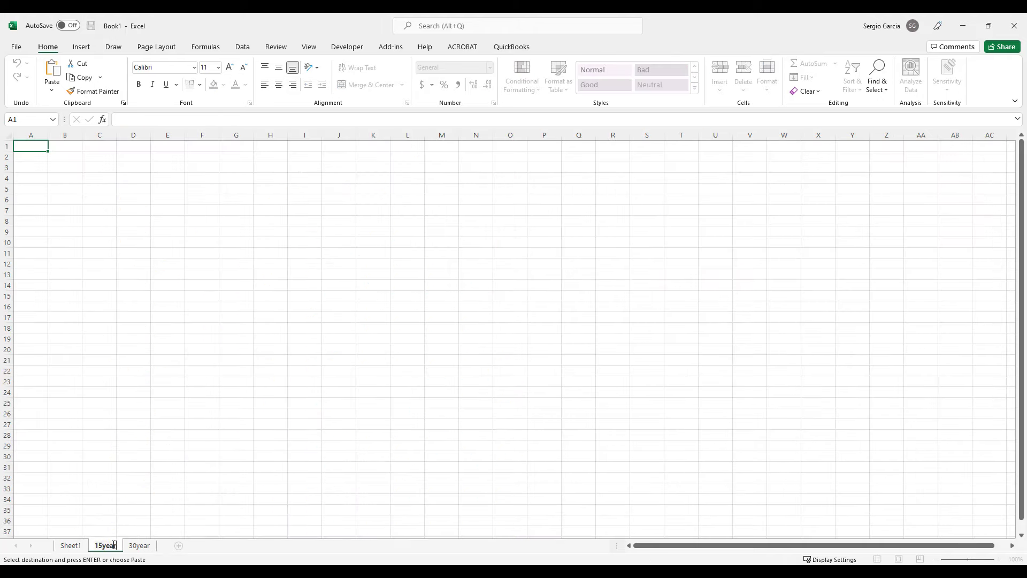
key("Return")
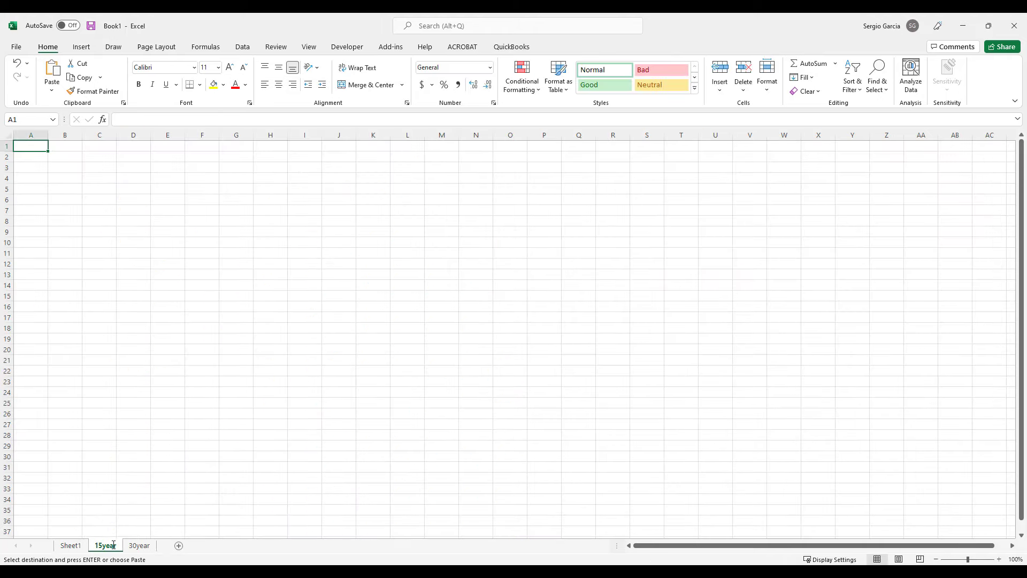
Step: Paste the copied summary at A1 of the 15year sheet as values, and add its source formatting
right_click(32, 148)
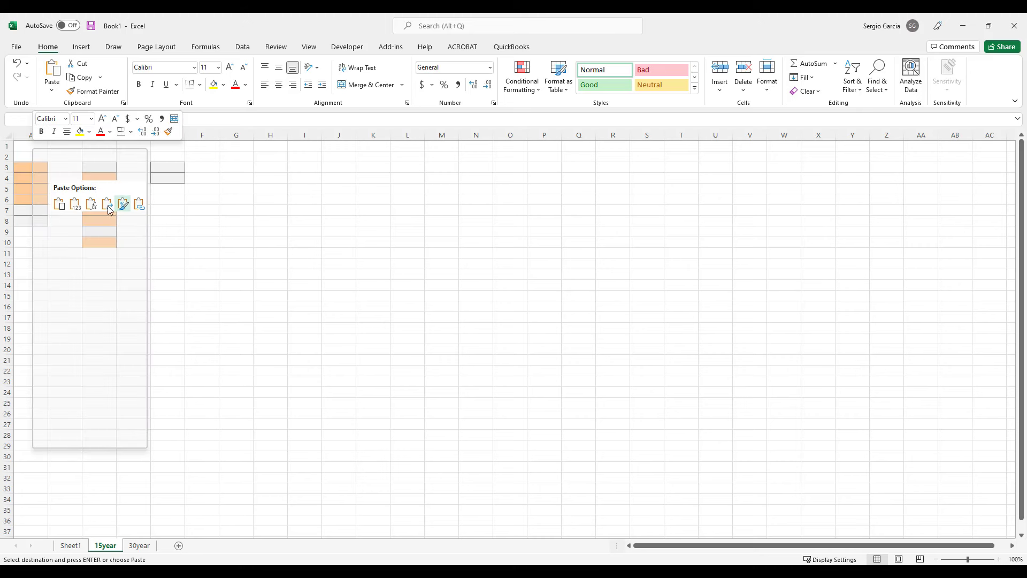
left_click(75, 203)
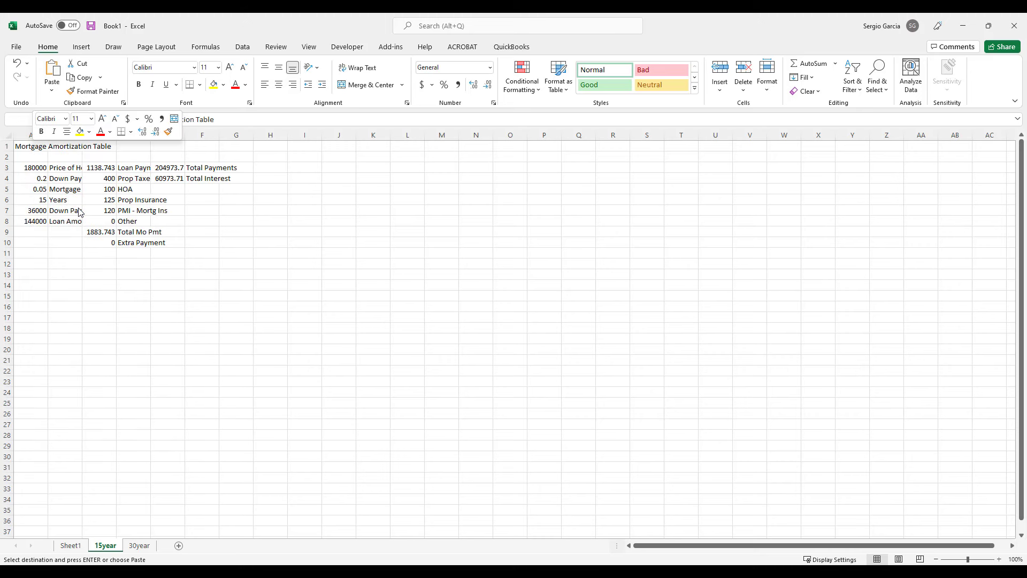
right_click(45, 148)
left_click(139, 204)
left_click(133, 219)
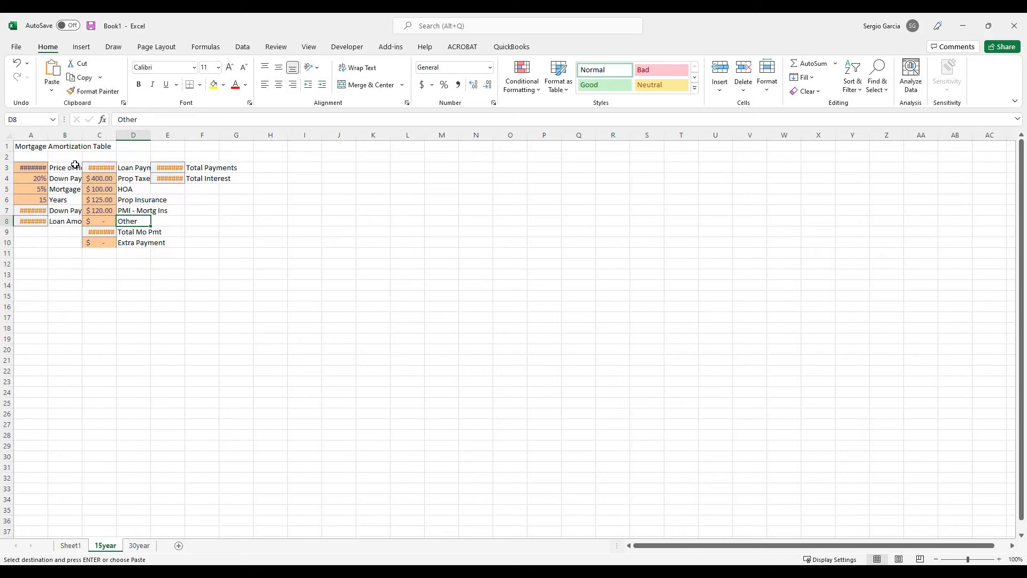
Step: Autofit the widths of columns A through E on the 15year sheet
left_click_drag(31, 135, 168, 135)
double_click(150, 135)
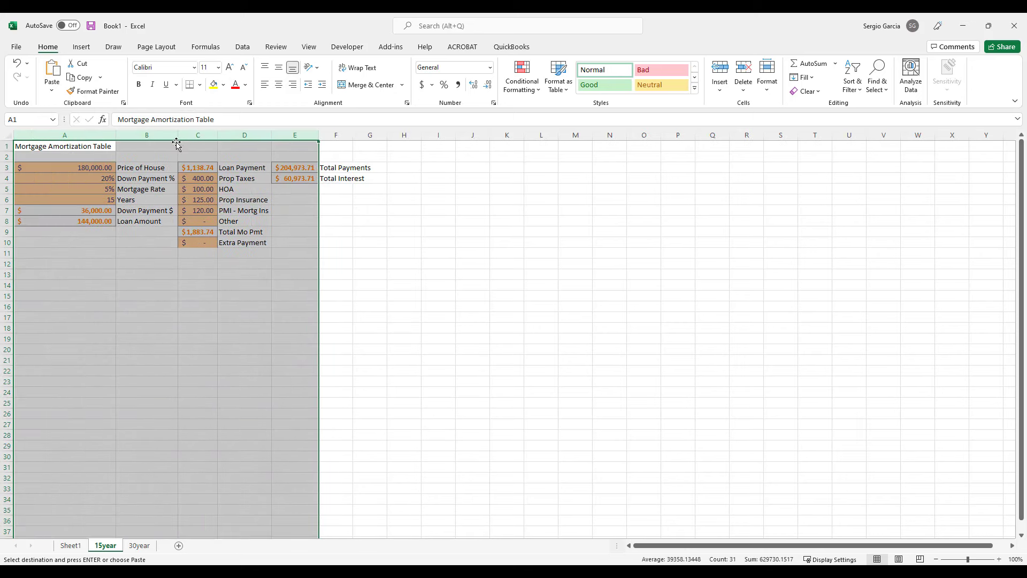
left_click(189, 197)
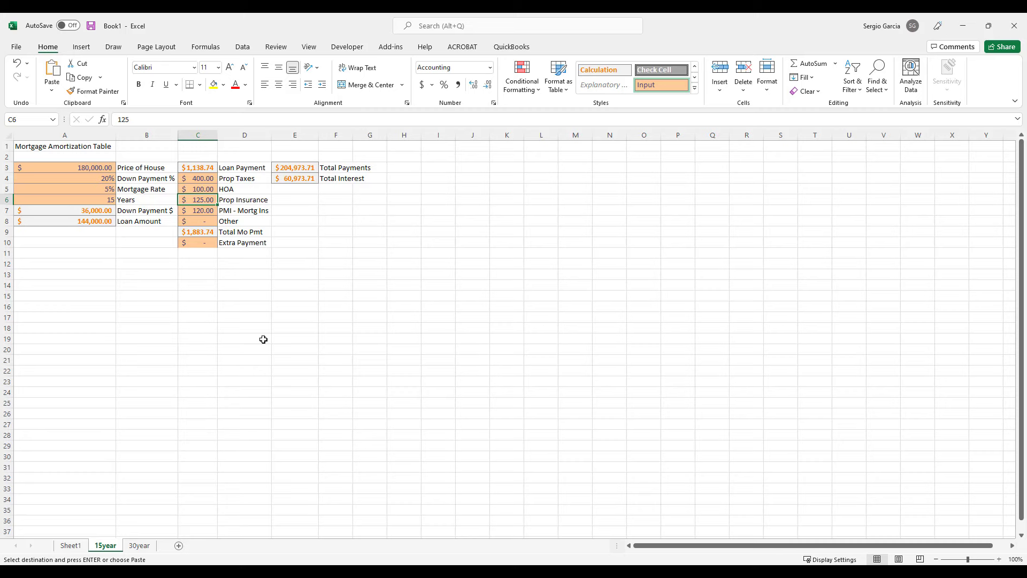
Step: Go back to Sheet1, cancel the copy selection and set Years in A6 to 30
left_click(74, 549)
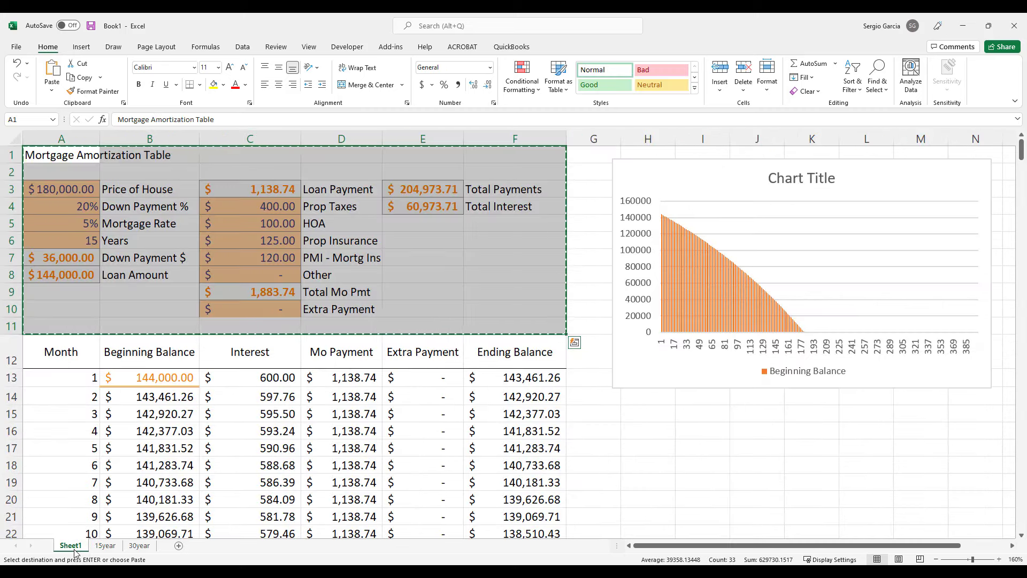
key("Escape")
left_click(342, 399)
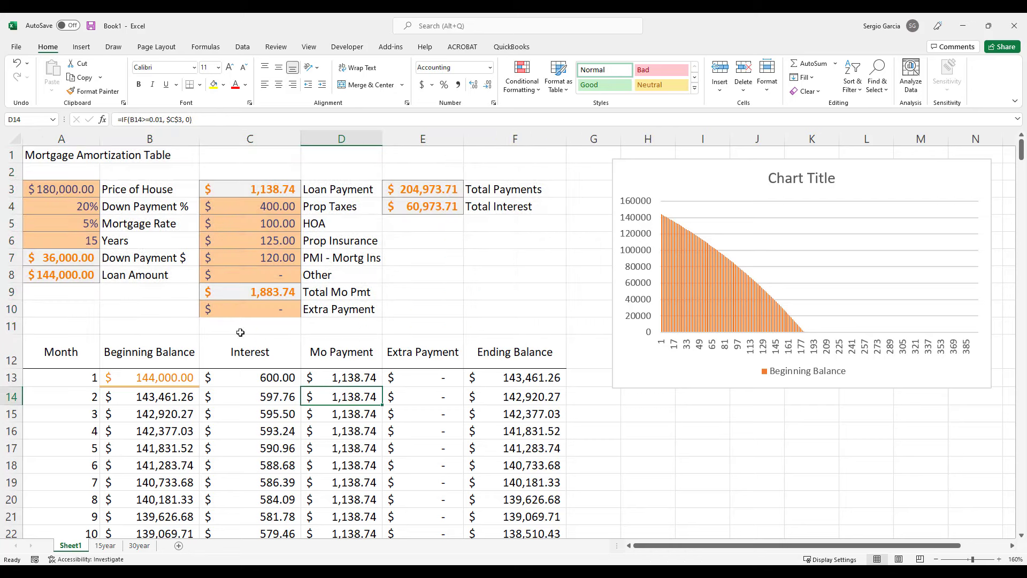
left_click(86, 241)
type("30")
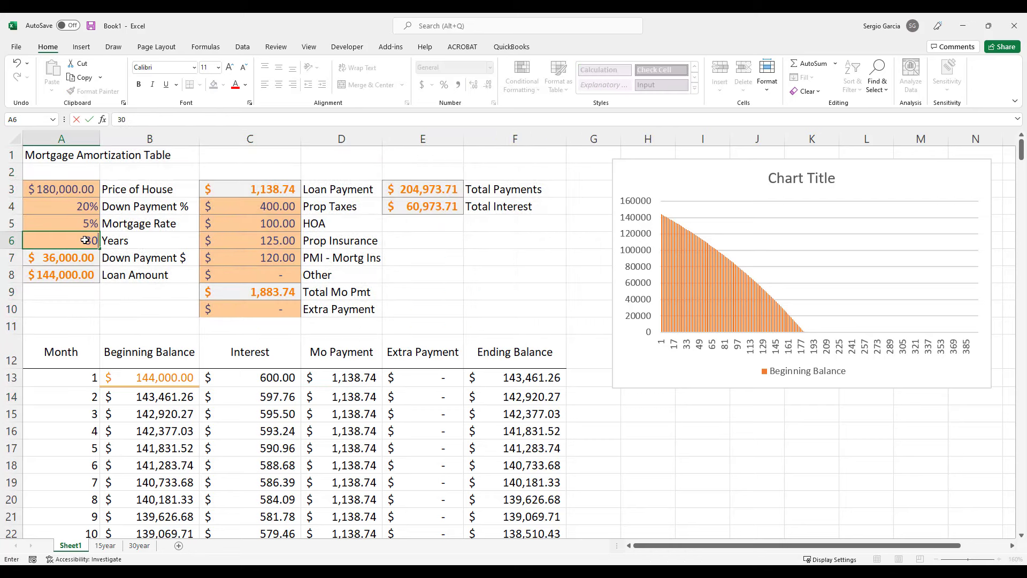
key("Return")
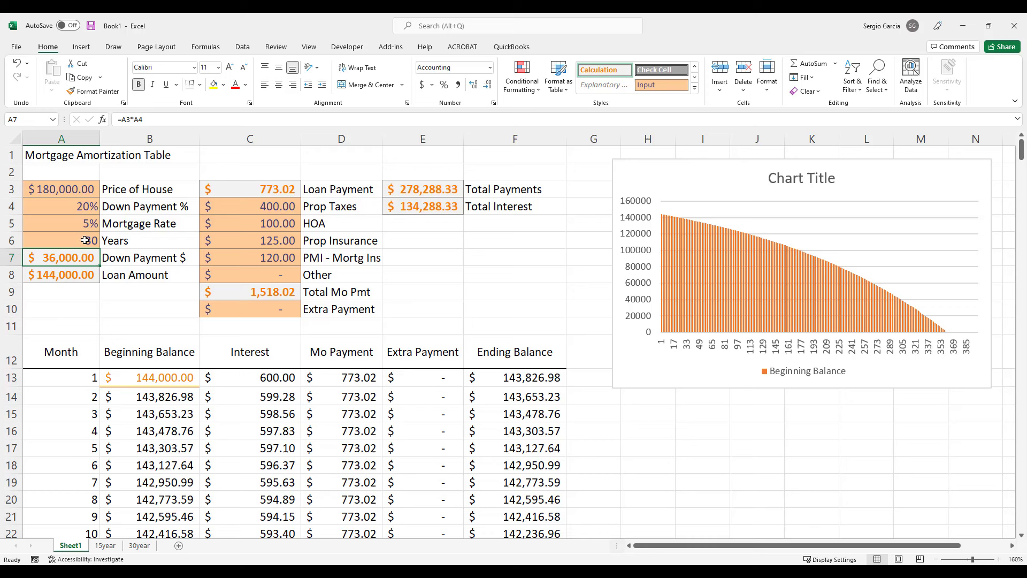